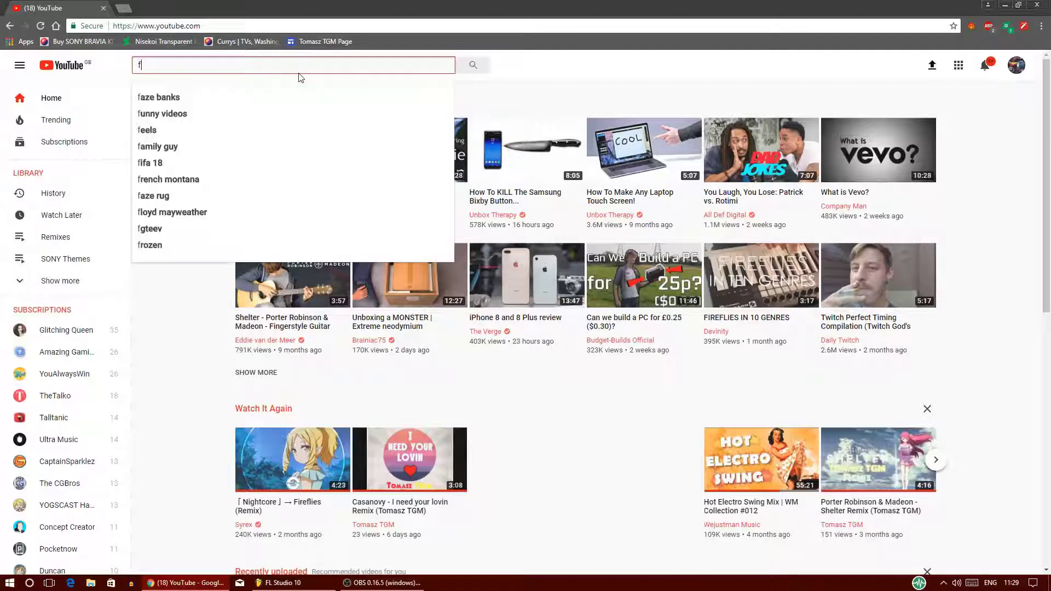
Search YouTube for "fireflies acapella"
type("iref")
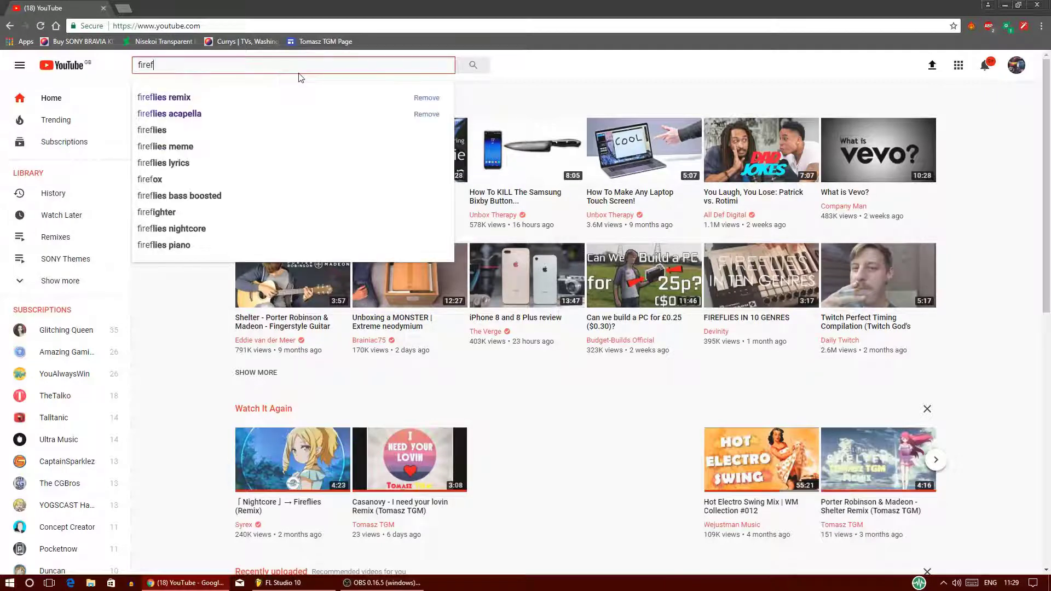
key("Down")
key("Down")
key("Return")
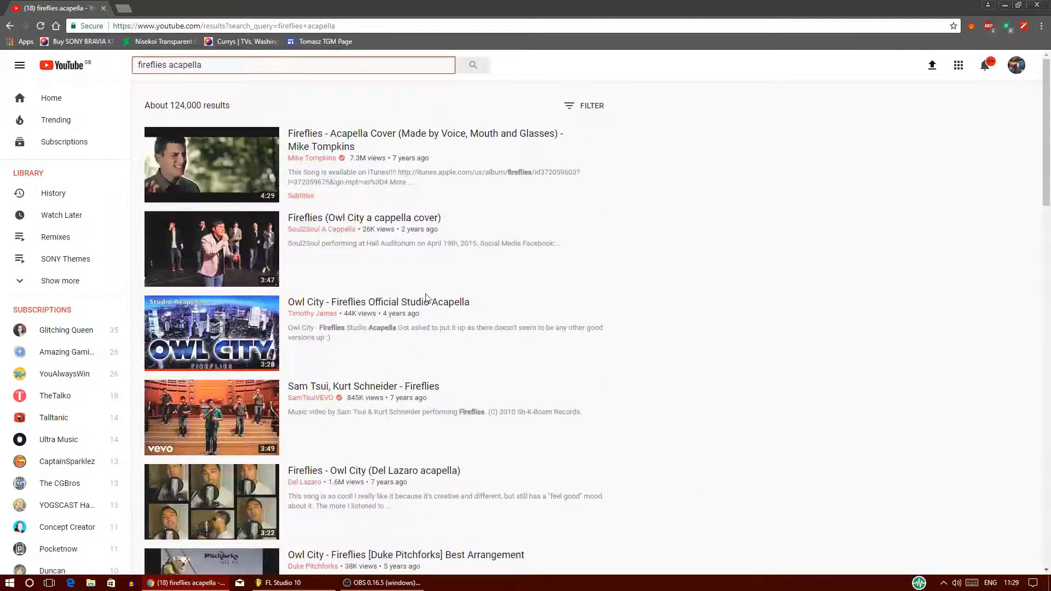
Open the video "Owl City - Fireflies Official Studio Acapella" and copy its web address
left_click(222, 328)
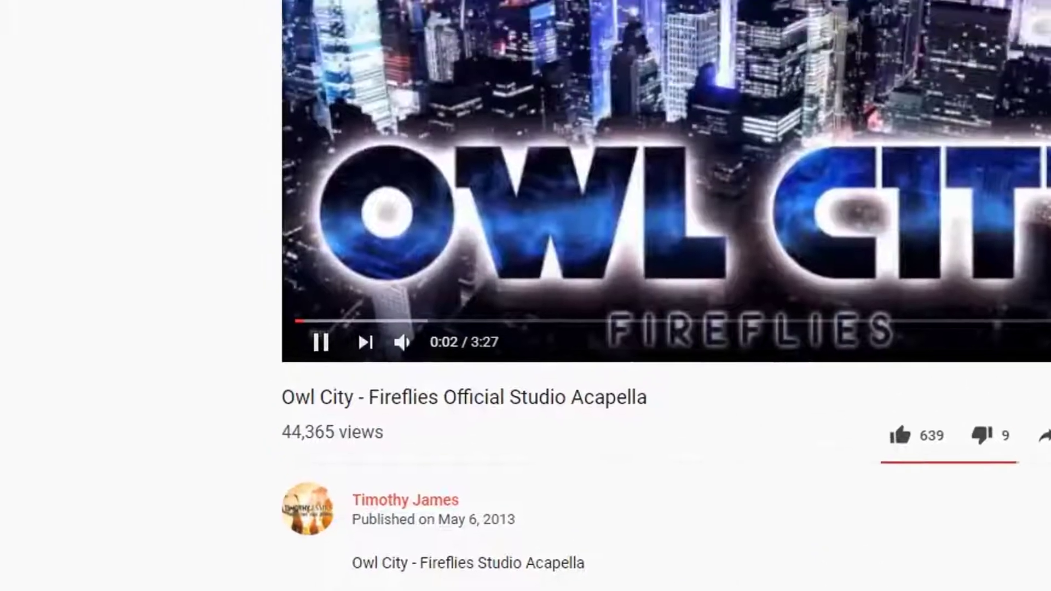
left_click(526, 43)
key("ctrl+c")
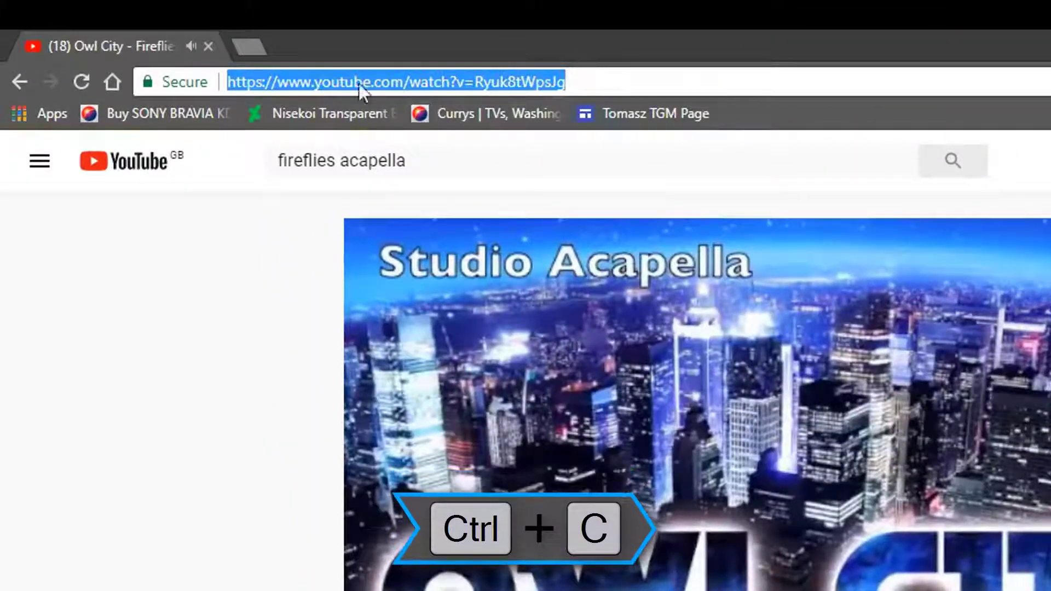
Search the web for "youtube to mp3" in a new browser tab
left_click(260, 48)
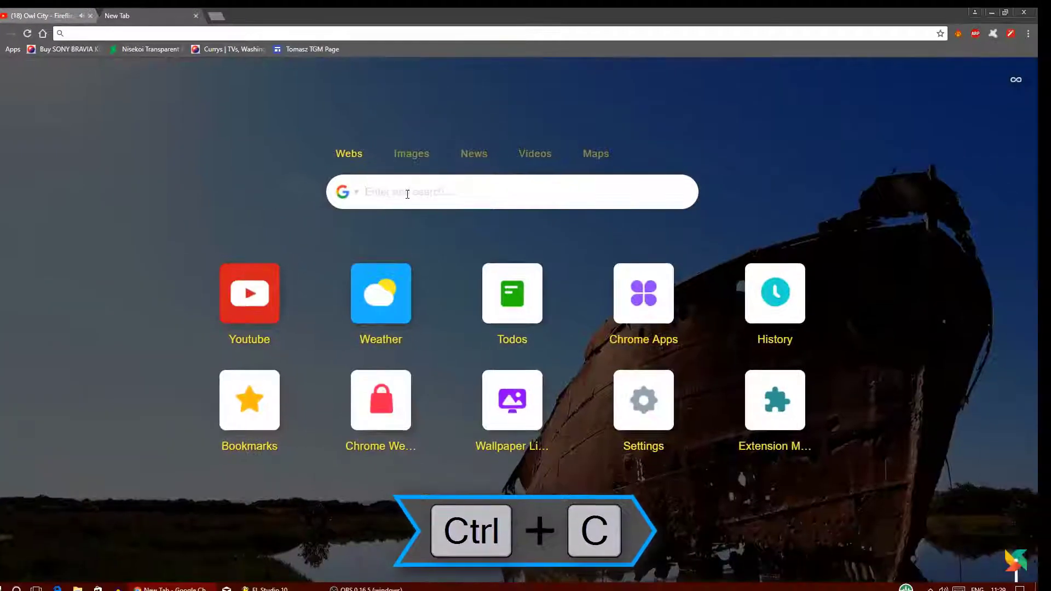
left_click(525, 253)
type("youtube")
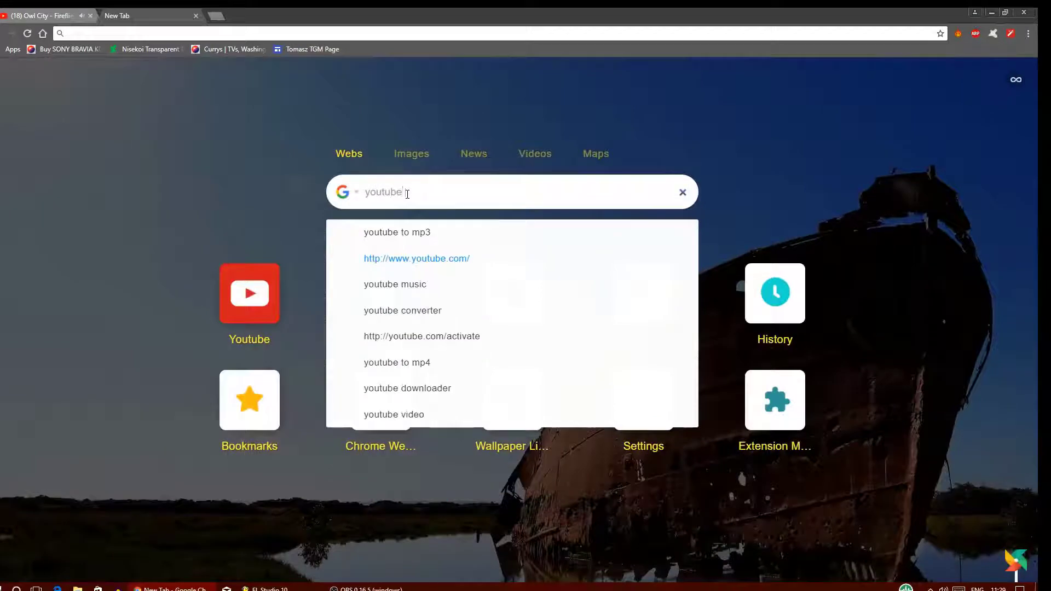
type(" to mp3")
key("Return")
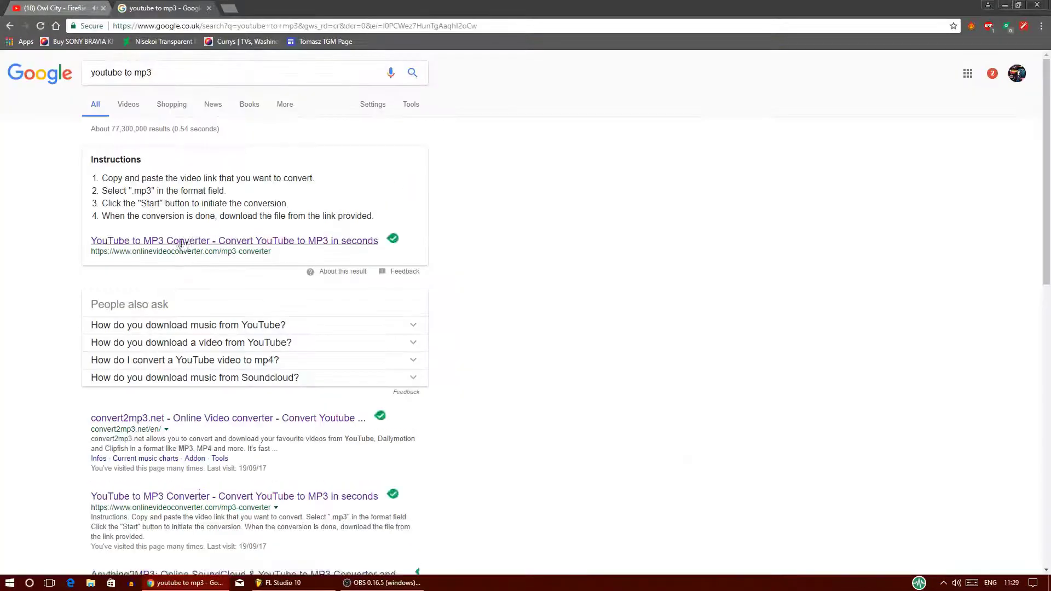
Try to convert the copied video link on onlinevideoconverter.com and return to the search results
left_click(183, 241)
key("ctrl+v")
left_click(474, 229)
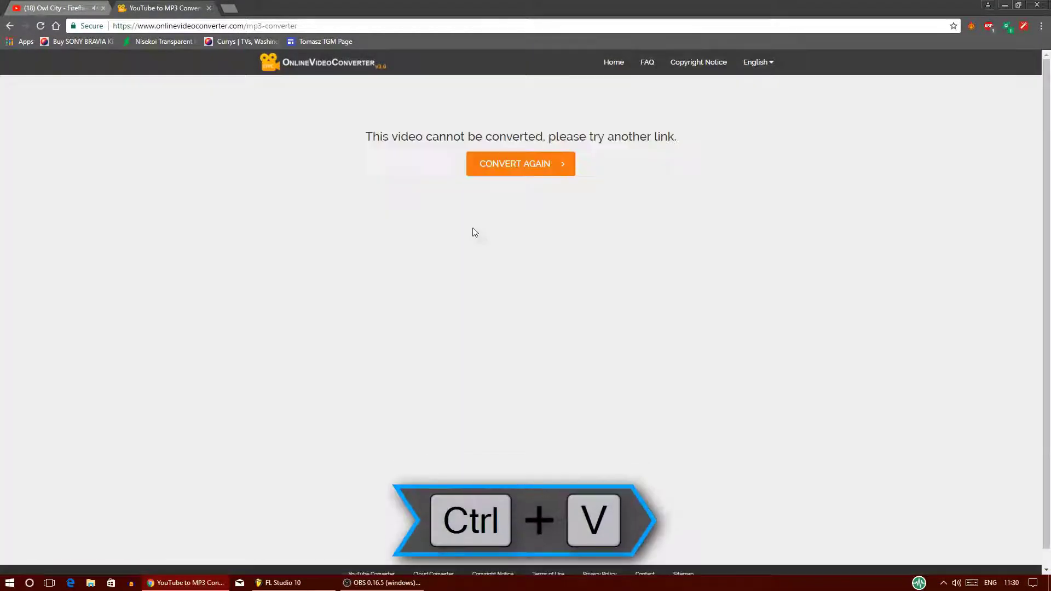
left_click(10, 26)
Open convert2mp3.net and convert the copied acapella video link to mp3
left_click(218, 417)
left_click(418, 276)
key("ctrl+v")
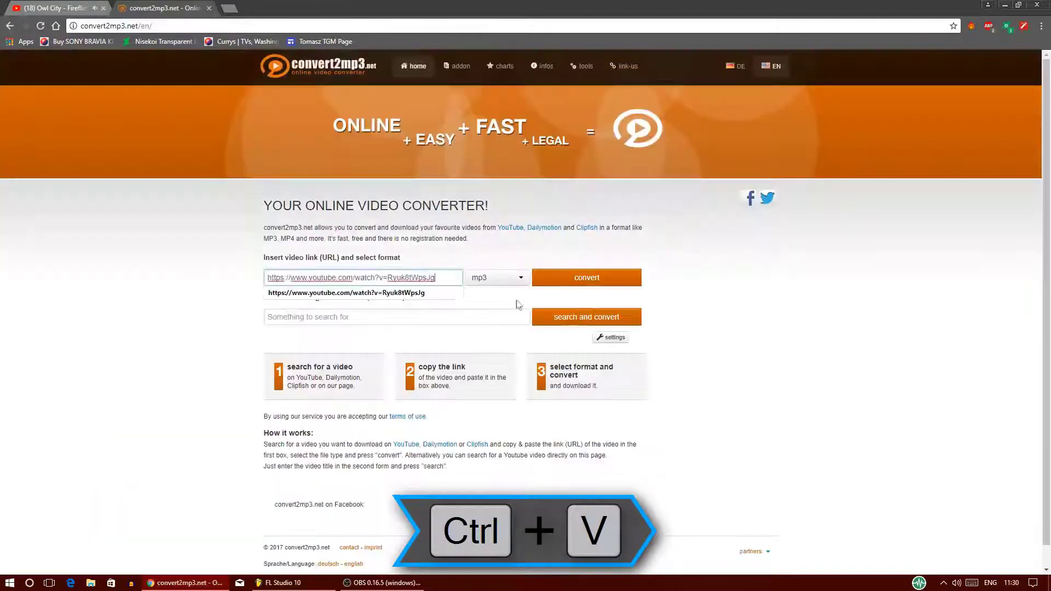
left_click(545, 280)
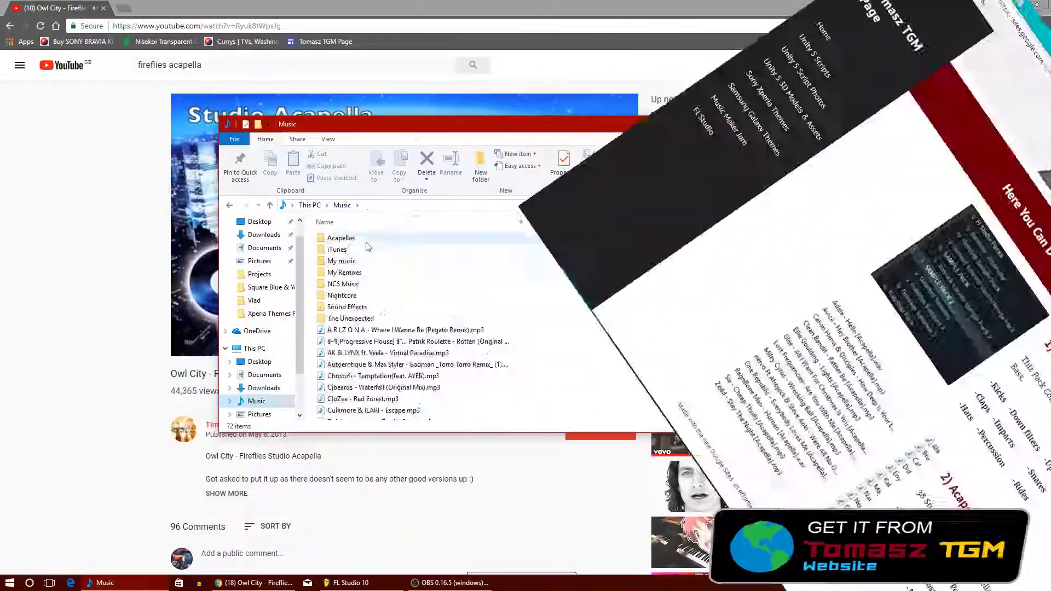
Search the Acapellas music folder for "owl"
type("ow")
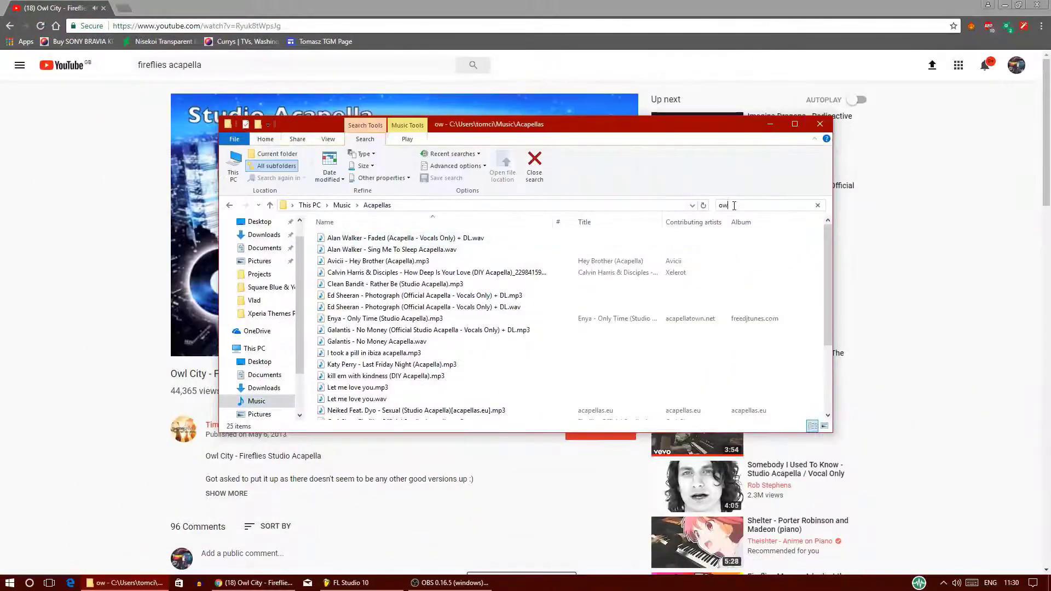
type("l")
left_click(396, 234)
Search YouTube for "fireflies piano" and open the video "Owl City - Fireflies [Piano] (Re-upload)"
left_click(67, 154)
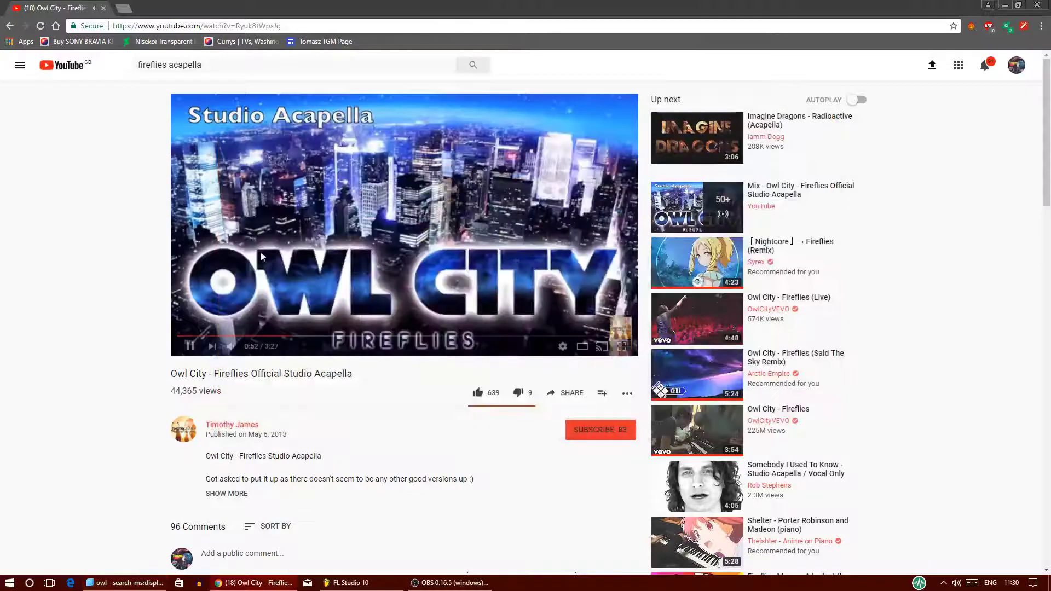
left_click(230, 64)
key("BackSpace")
key("BackSpace")
key("BackSpace")
key("BackSpace")
key("BackSpace")
key("BackSpace")
key("BackSpace")
key("BackSpace")
type("pi")
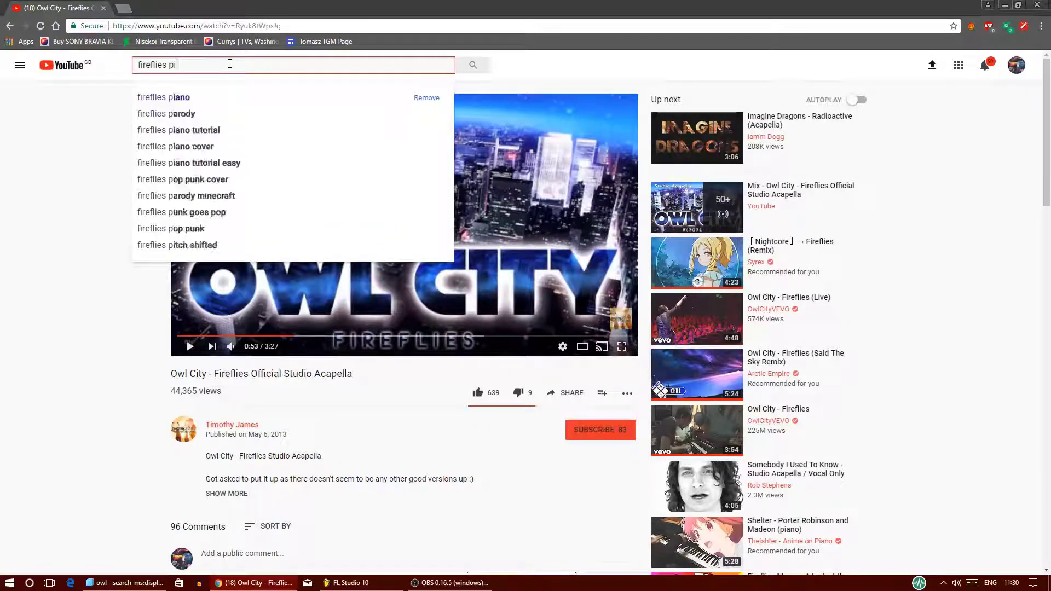
type("ano")
key("Return")
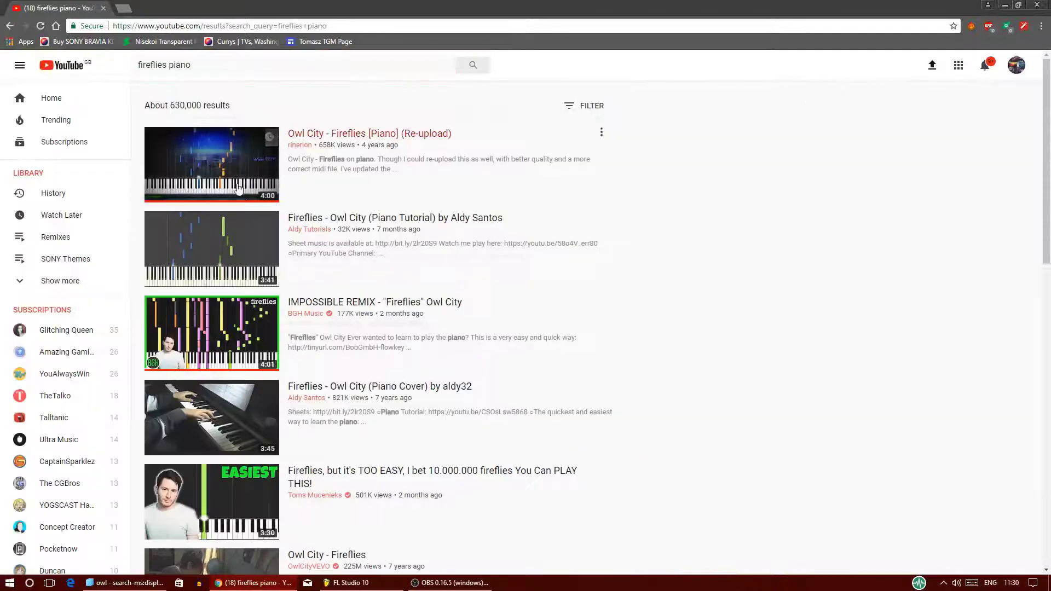
left_click(233, 174)
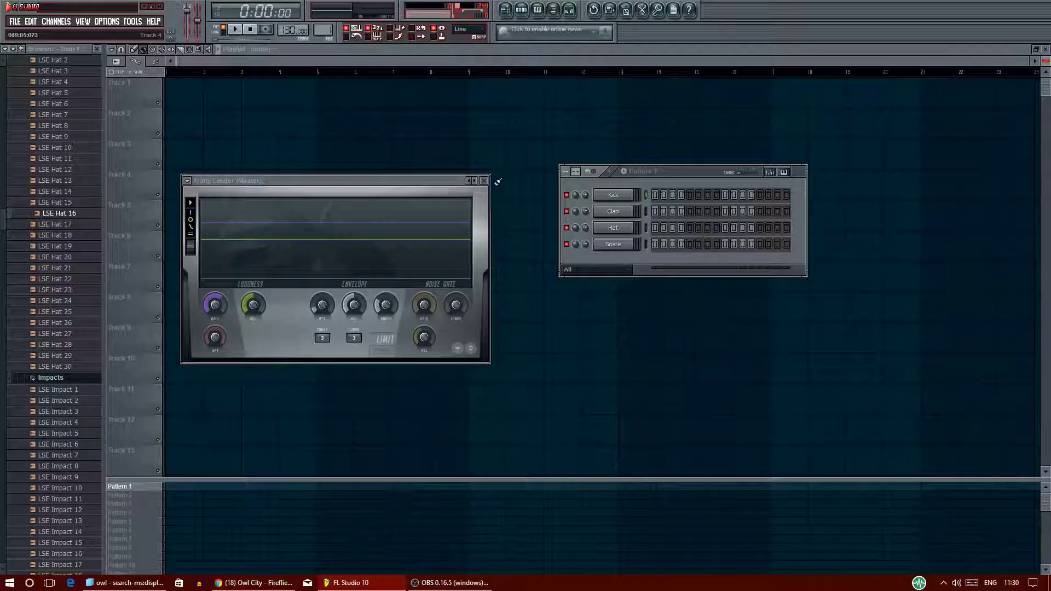
Close the Fruity Limiter window and name the first two patterns kick and piano
left_click(484, 181)
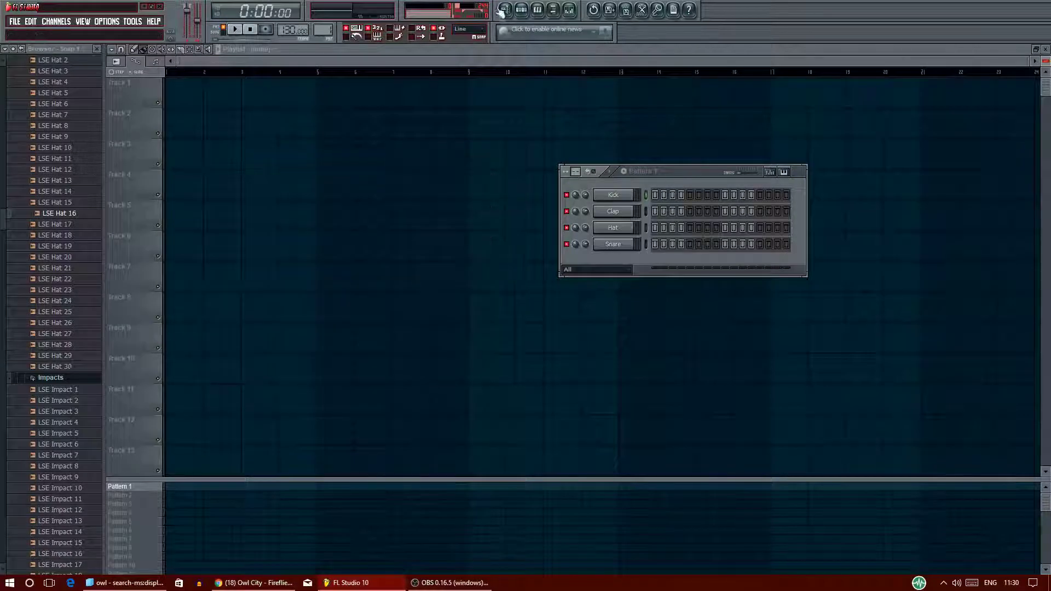
left_click(641, 174)
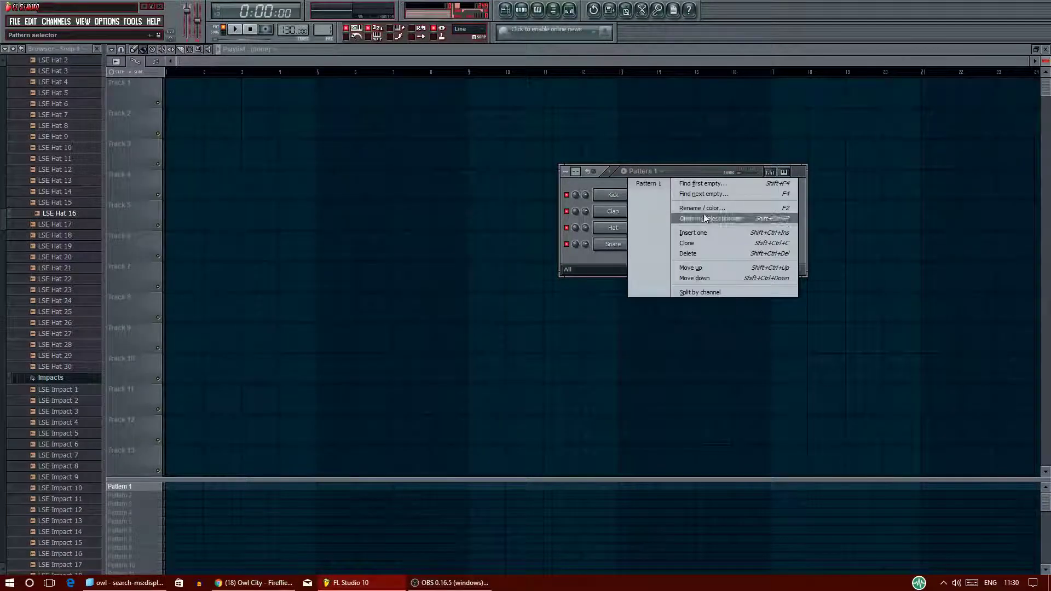
left_click(705, 219)
left_click(631, 173)
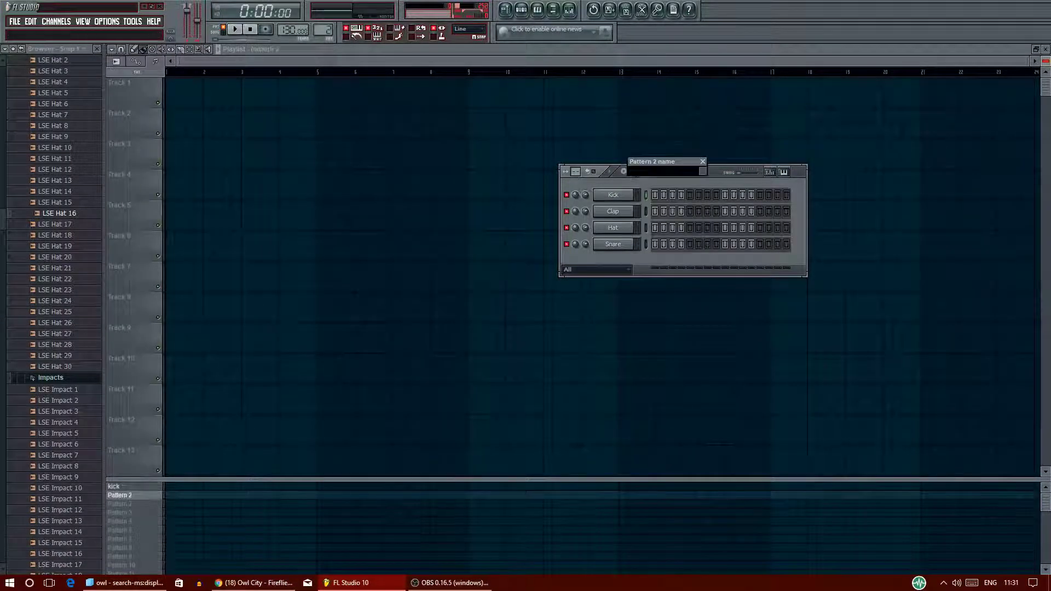
Add a Nexus channel to the piano pattern and load the Nexus Grandpiano preset from the Piano category
left_click(57, 25)
mouse_move(110, 32)
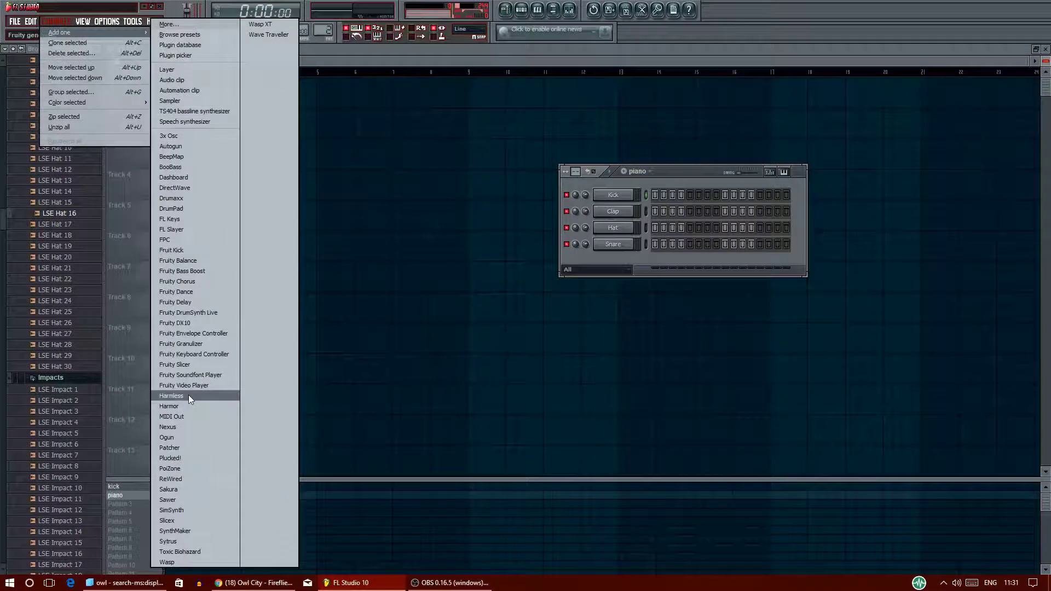
left_click(196, 427)
left_click(358, 309)
scroll(491, 316, "down", 3)
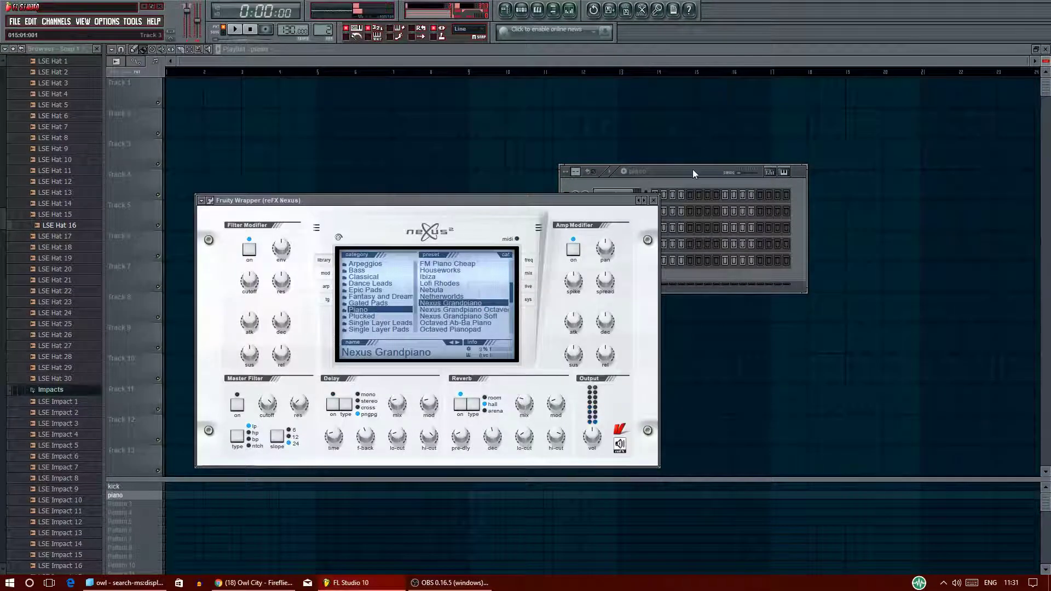
Open the piano roll of the reFX Nexus channel
left_click(693, 174)
right_click(629, 262)
left_click(610, 272)
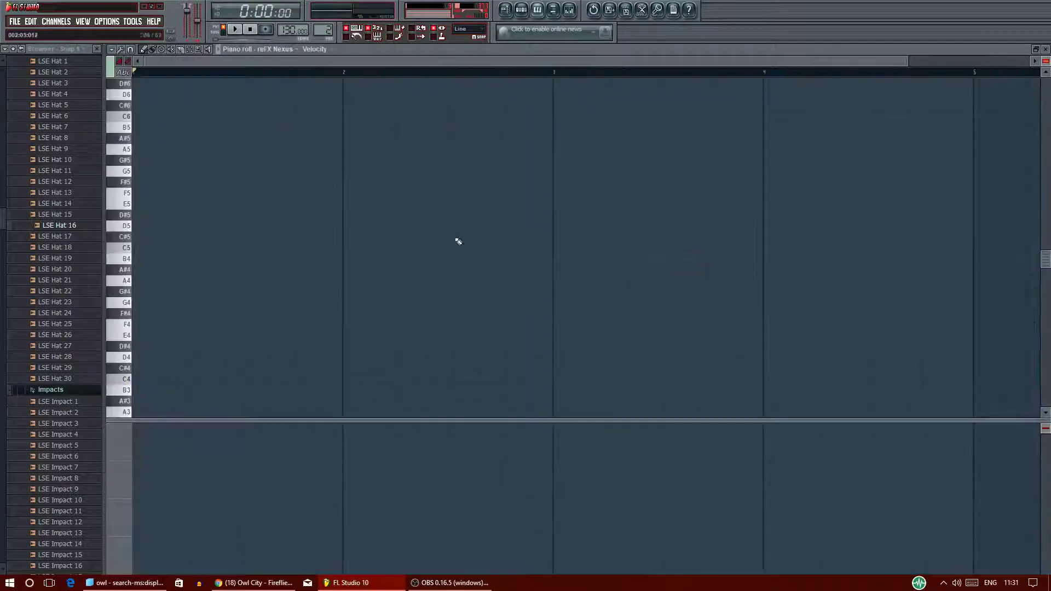
Following the piano video, enter the first bar's notes A#4, A#5, D6, A#4, A#5, A#6 and D#6 in the piano roll
left_click(258, 580)
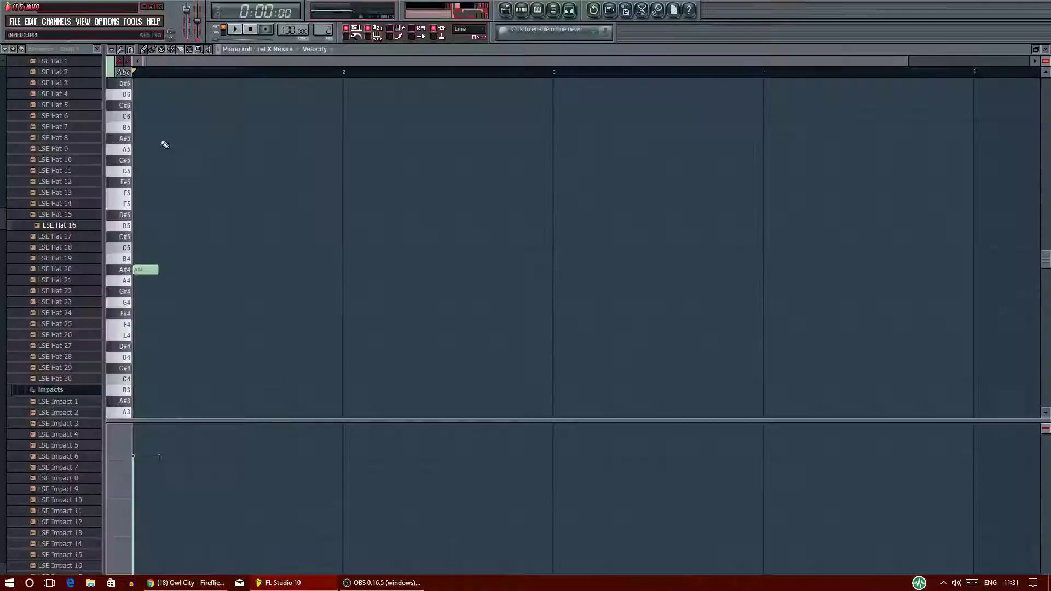
left_click(205, 584)
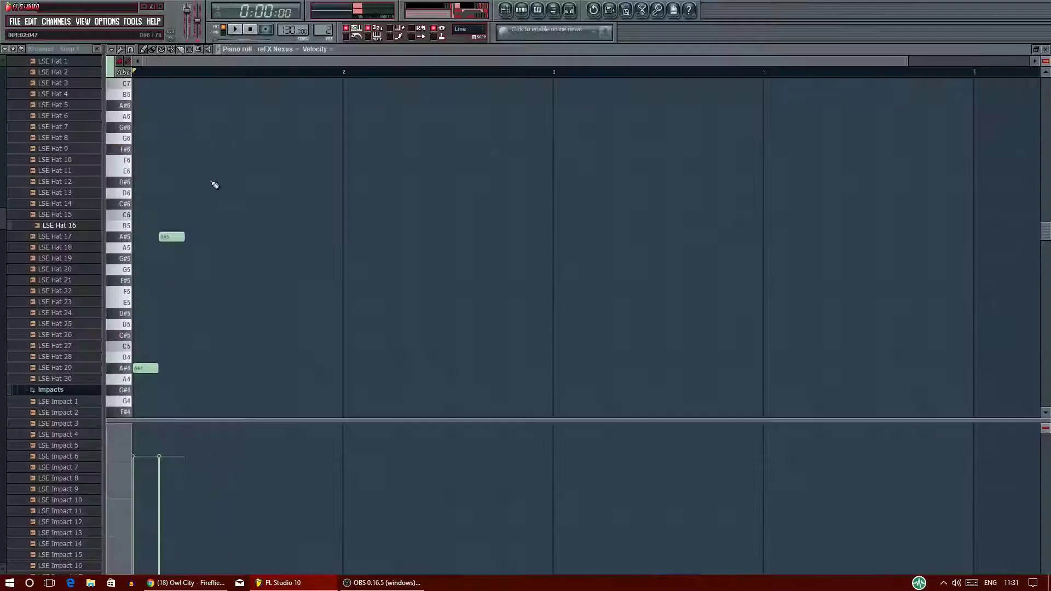
left_click(198, 192)
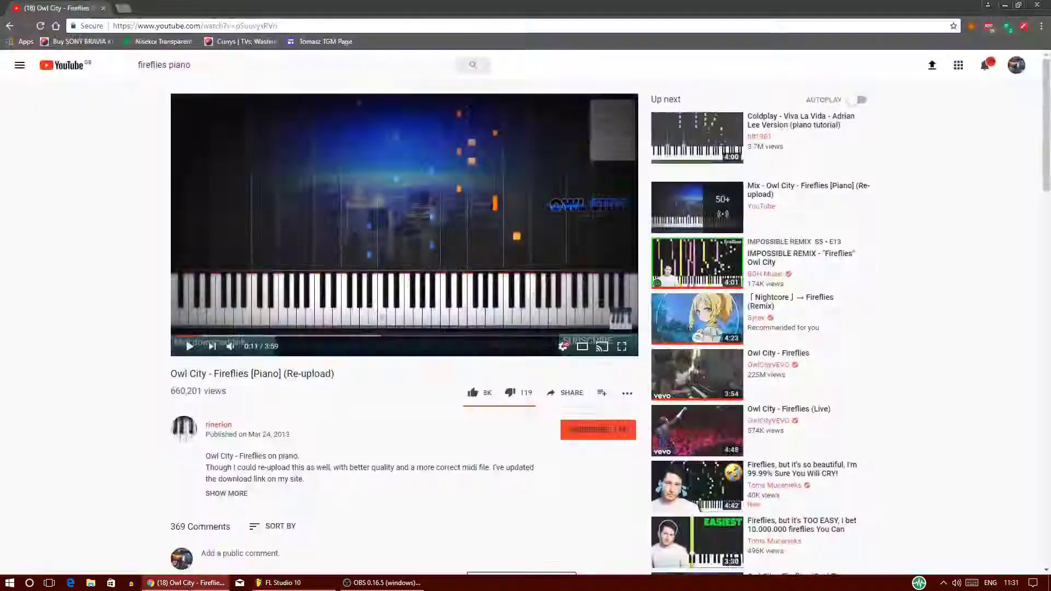
left_click(250, 237)
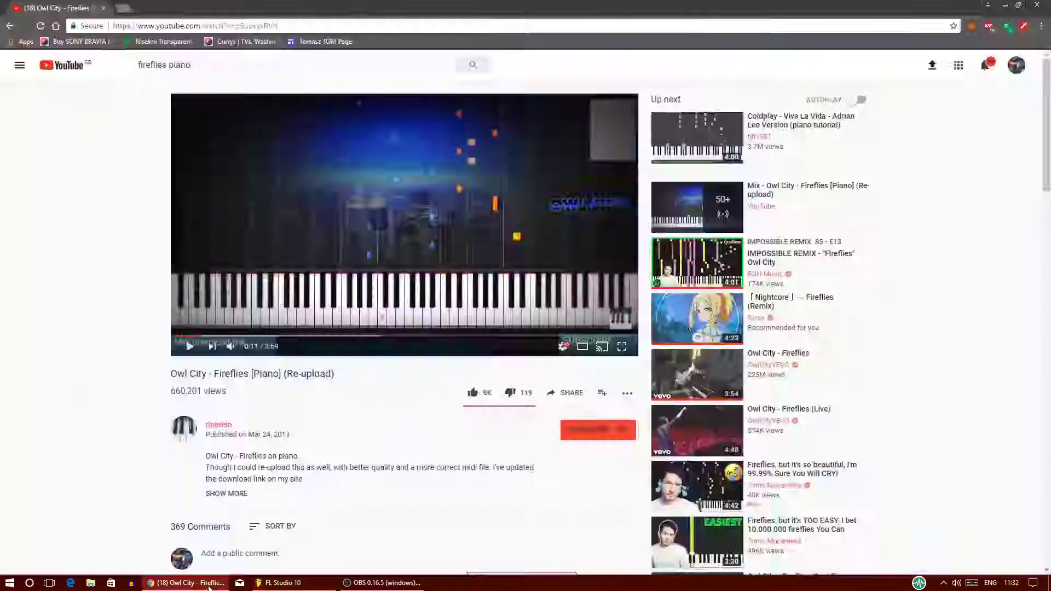
left_click(290, 105)
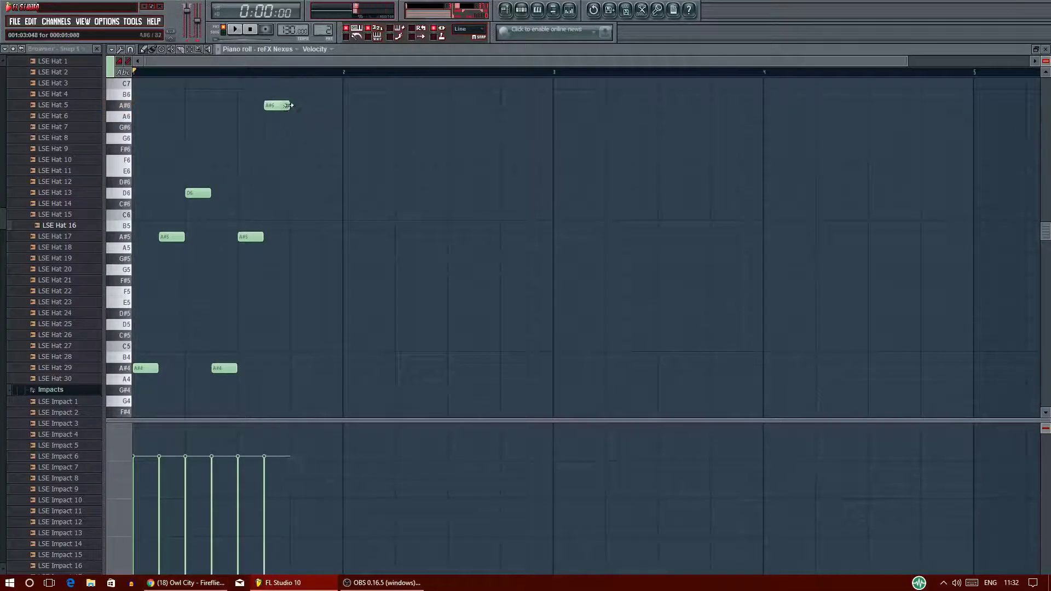
left_click(330, 139)
left_click_drag(330, 139, 336, 171)
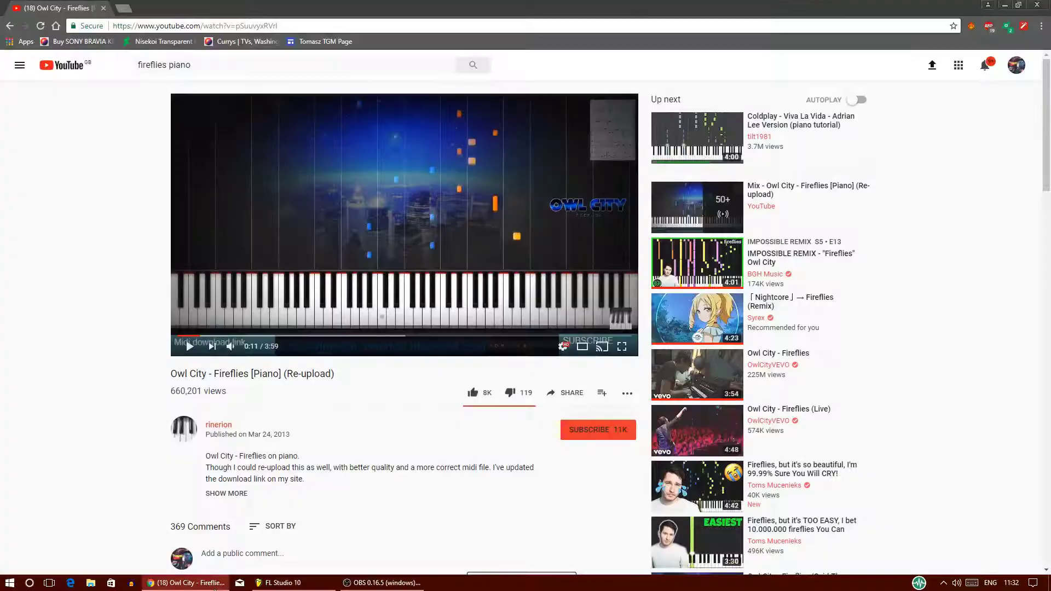
Start the second bar of the melody with the notes D#5, A#5, F6 and D#6
left_click_drag(335, 171, 344, 312)
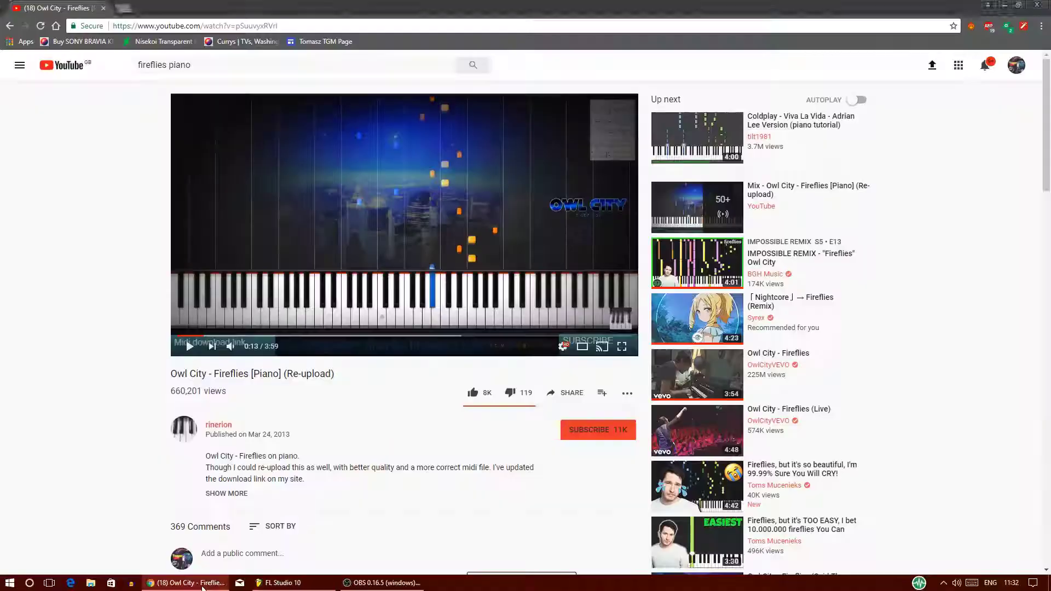
left_click(432, 148)
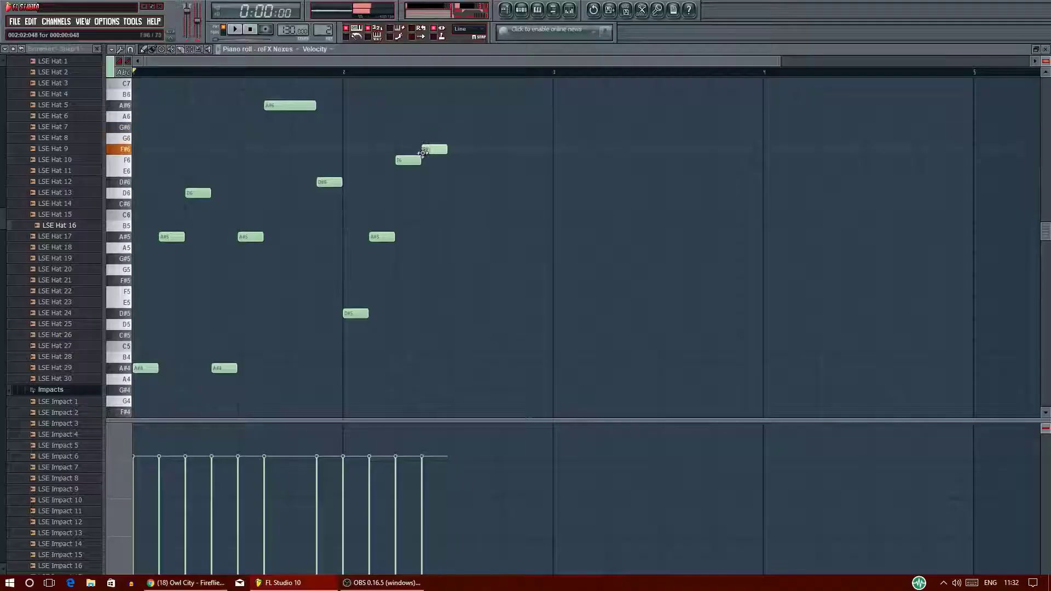
left_click_drag(432, 149, 430, 183)
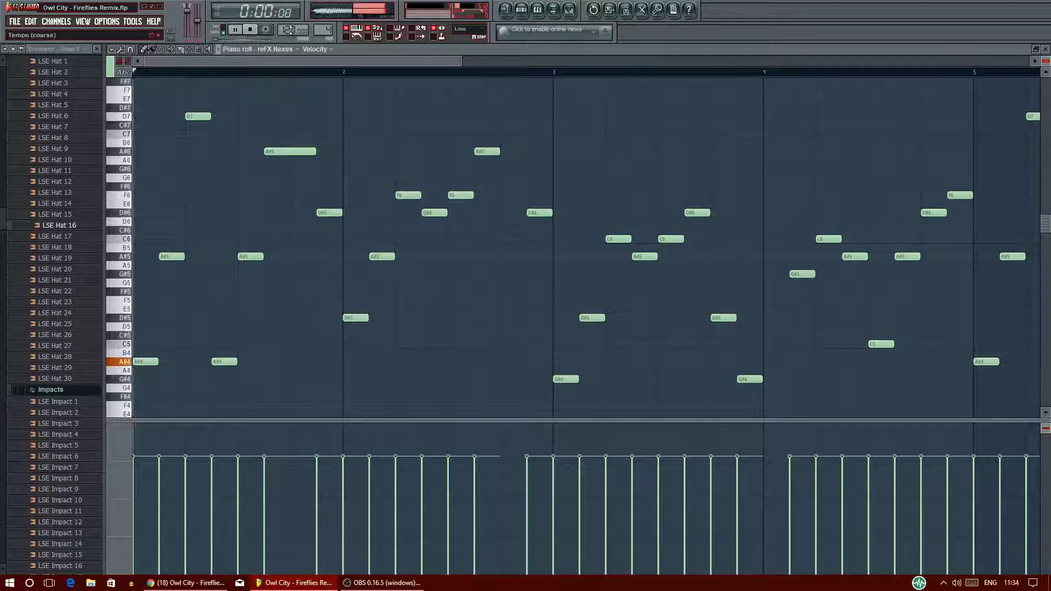
Review the full eight-bar piano melody during playback and stop it
left_click_drag(462, 61, 817, 70)
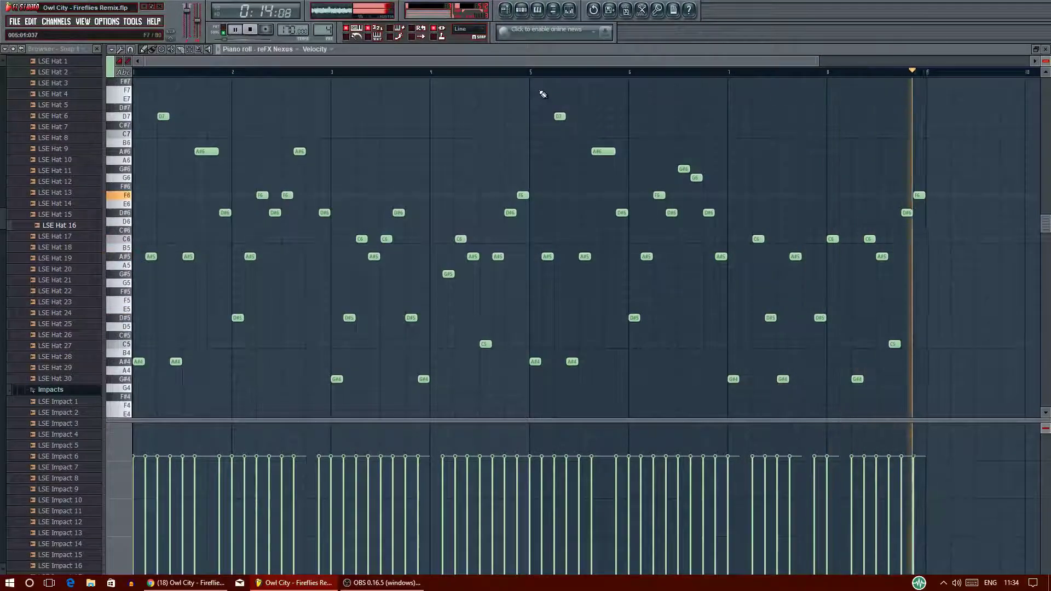
key("space")
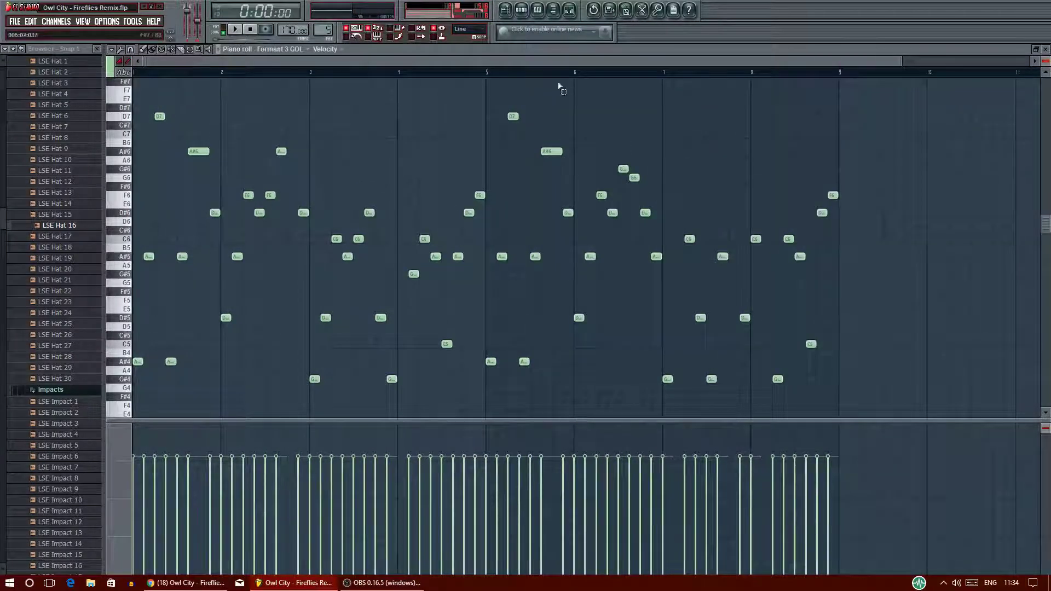
Select and copy all notes in the Formant 3 GOL piano roll and close the piano roll
left_click_drag(907, 103, 134, 411)
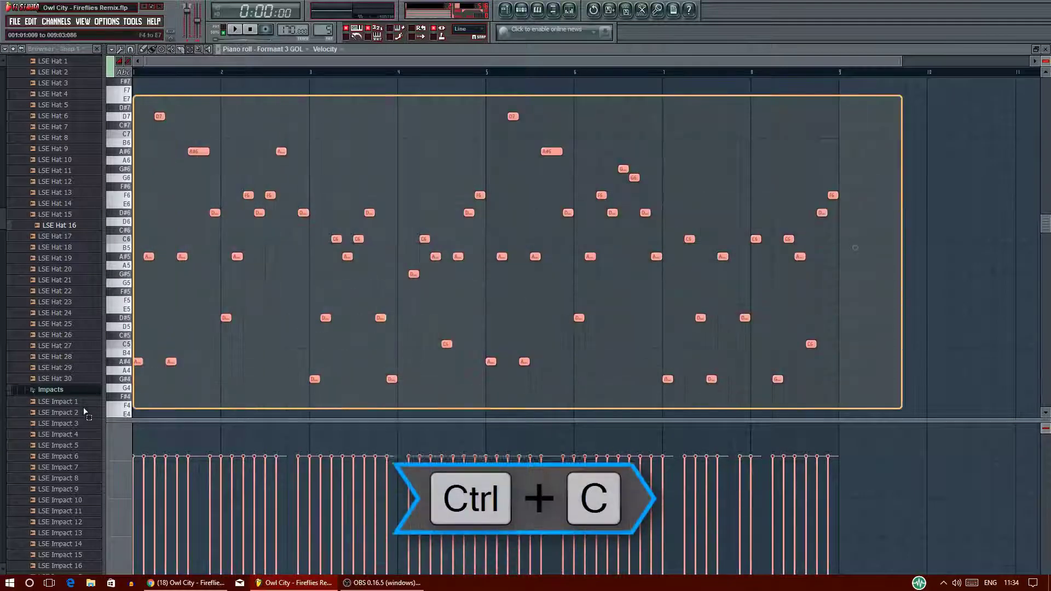
key("ctrl+c")
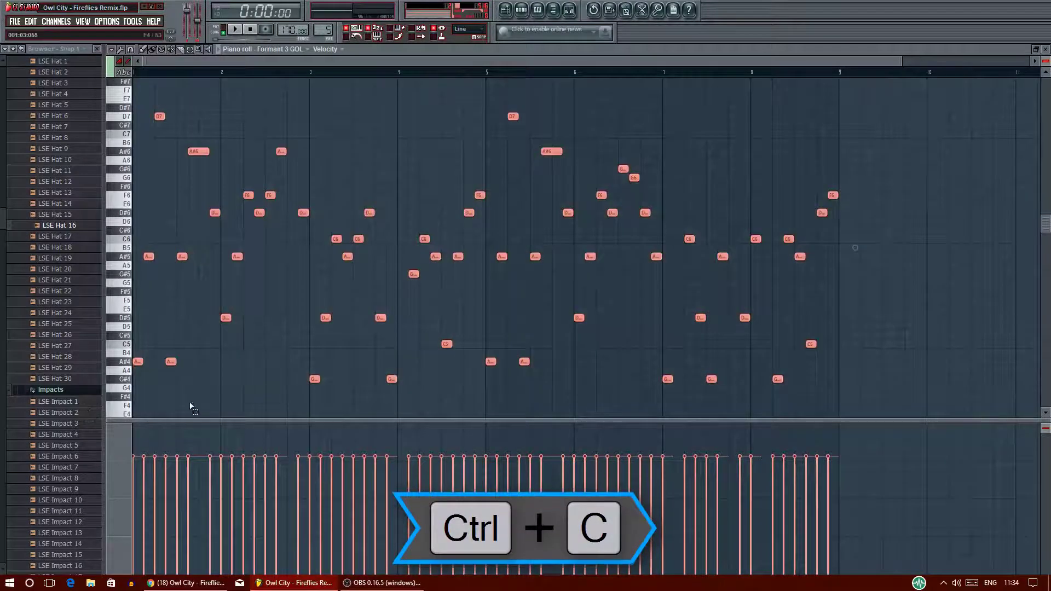
left_click(1046, 50)
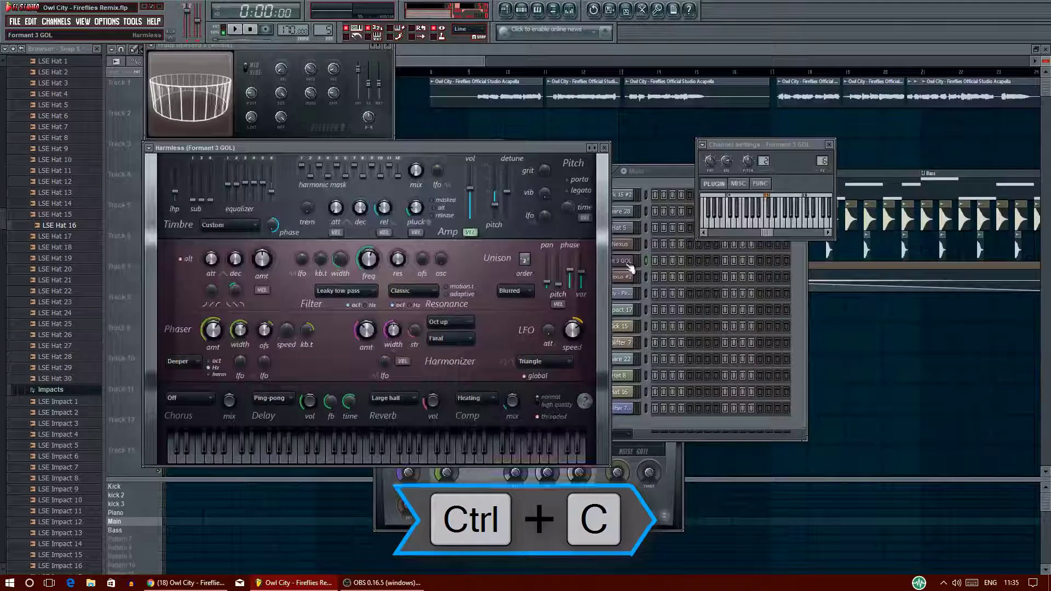
Load the Formant 3 GOL preset from the Synthesizer presets into the Harmless plugin
left_click(149, 149)
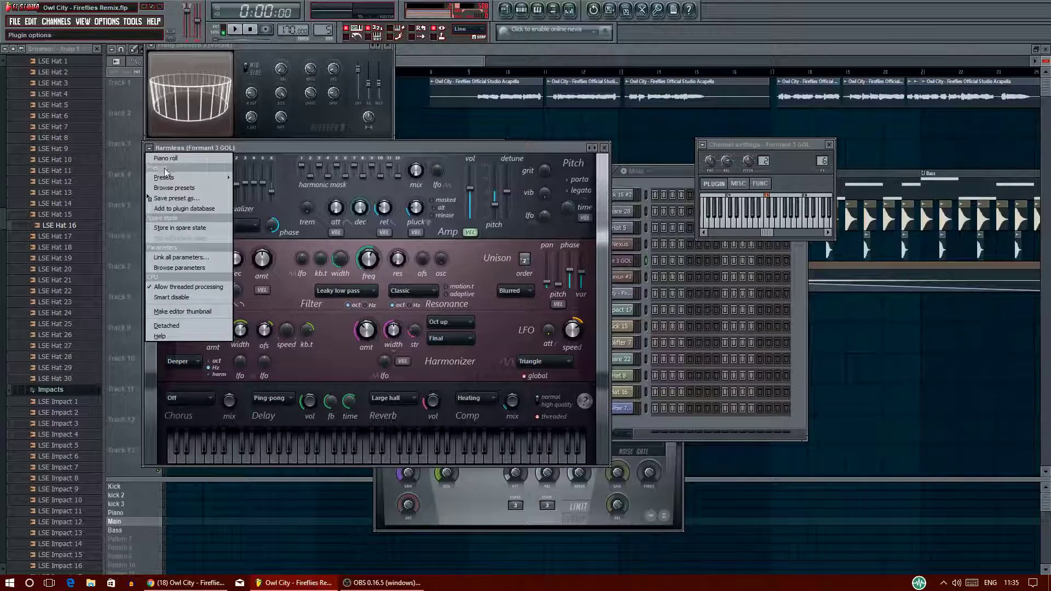
mouse_move(169, 177)
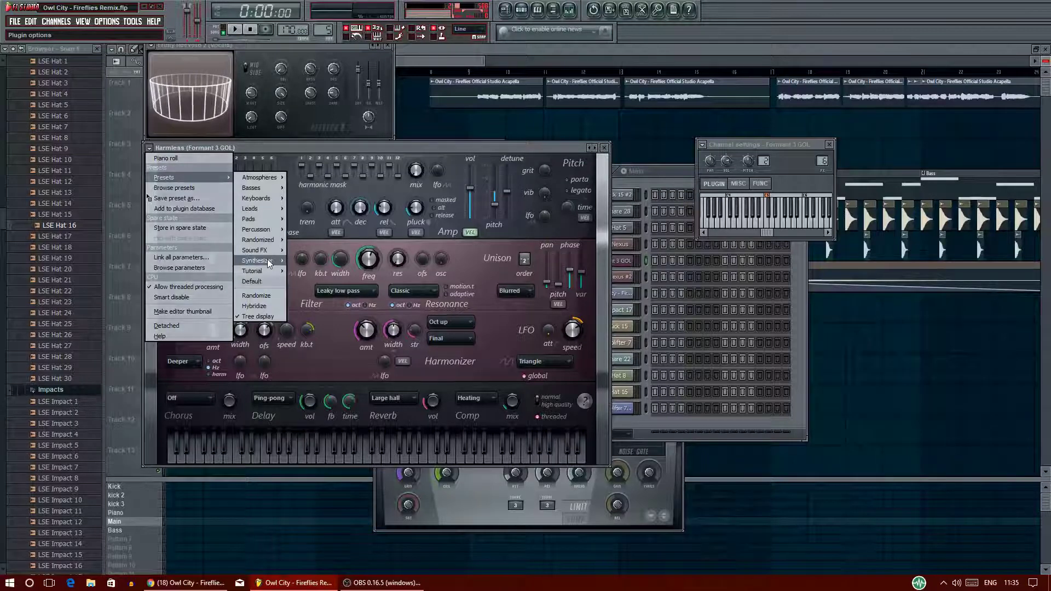
mouse_move(268, 260)
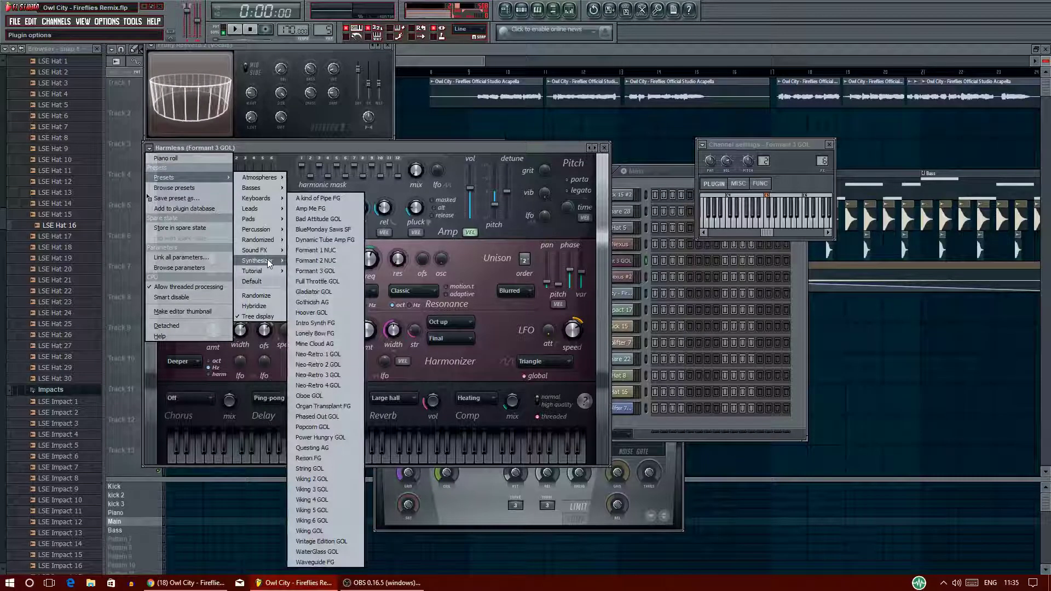
left_click(325, 271)
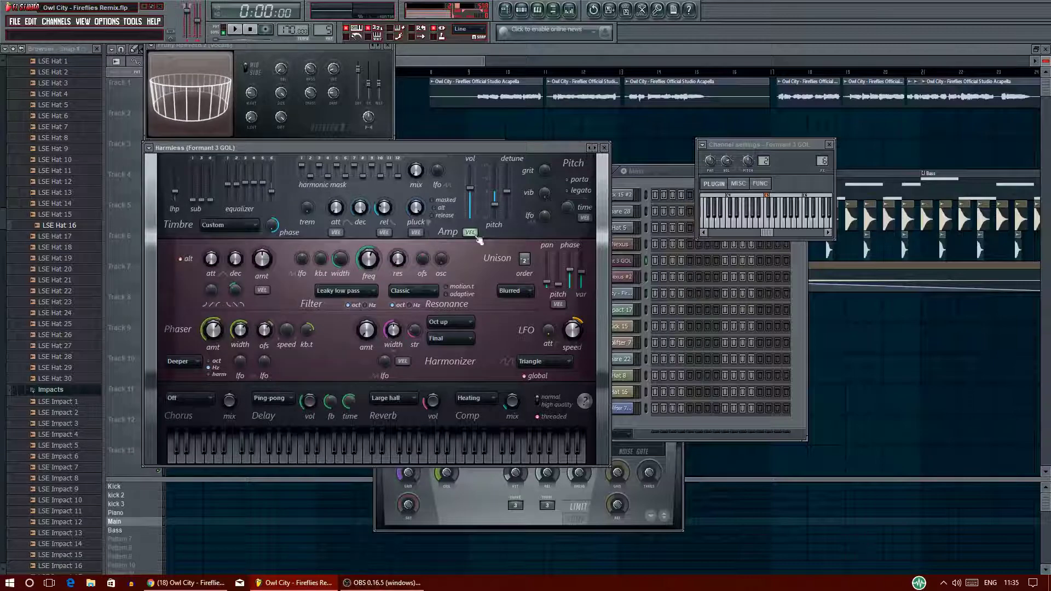
Paste the copied melody notes into the Formant 3 GOL channel's piano roll and close the piano roll
right_click(634, 260)
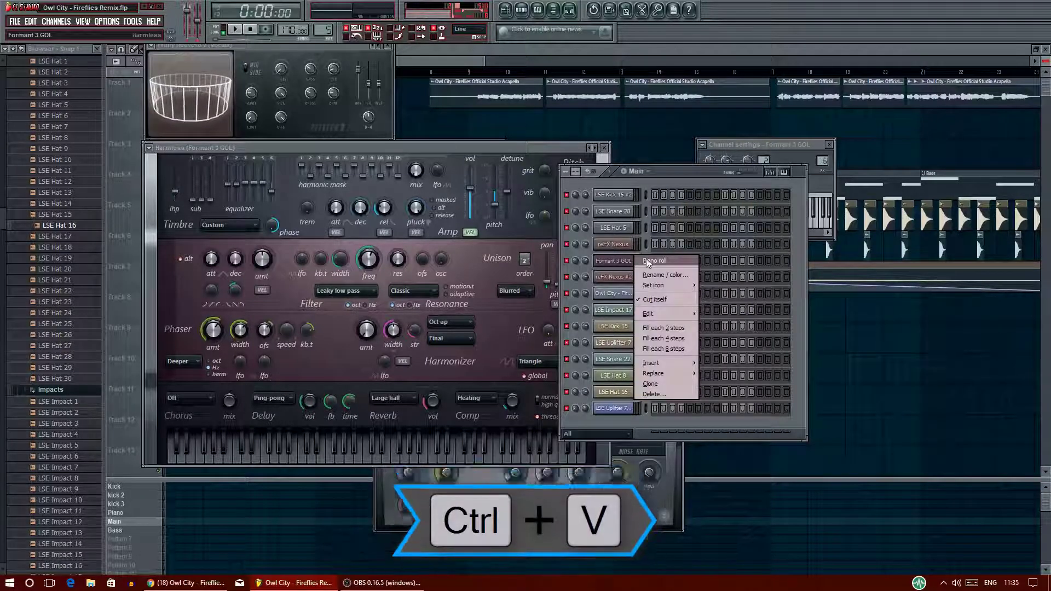
left_click(650, 261)
key("ctrl+v")
left_click(1046, 49)
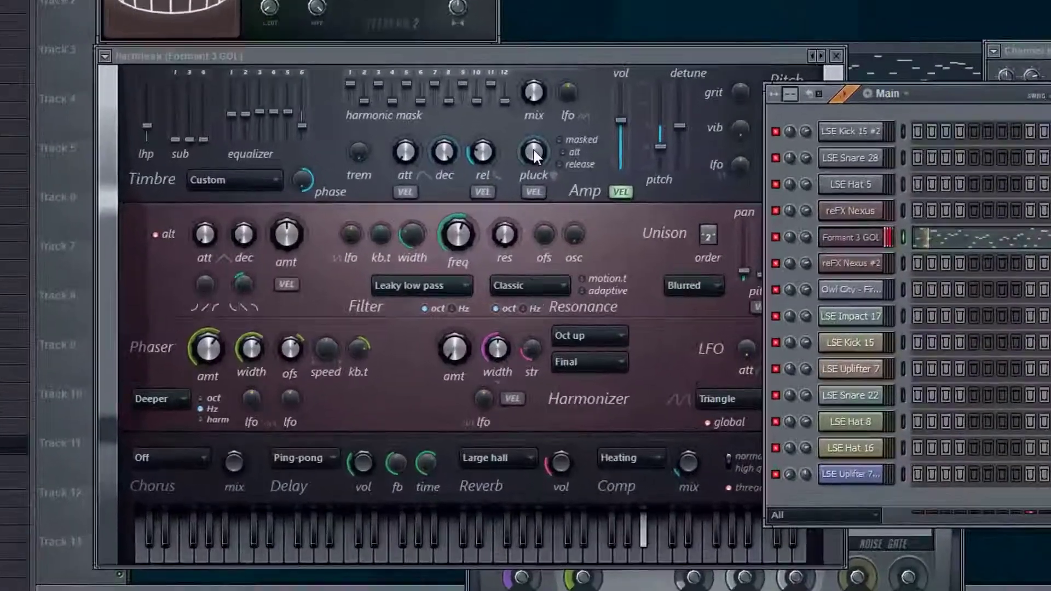
Turn down the Harmless pluck amount while the melody plays, stop playback and bring the playlist forward
left_click_drag(534, 149, 534, 164)
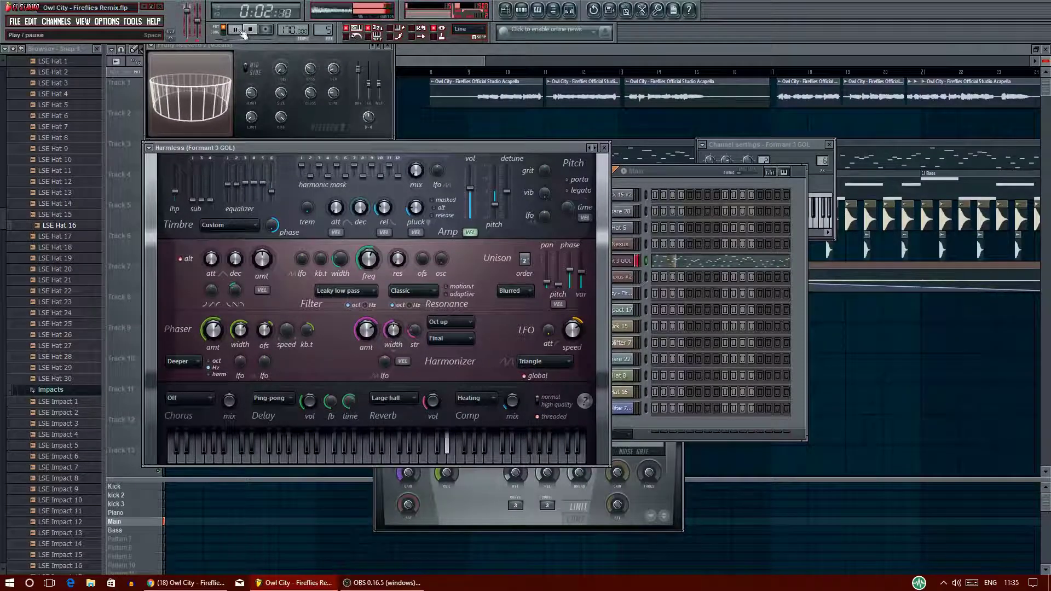
left_click(245, 31)
left_click(451, 58)
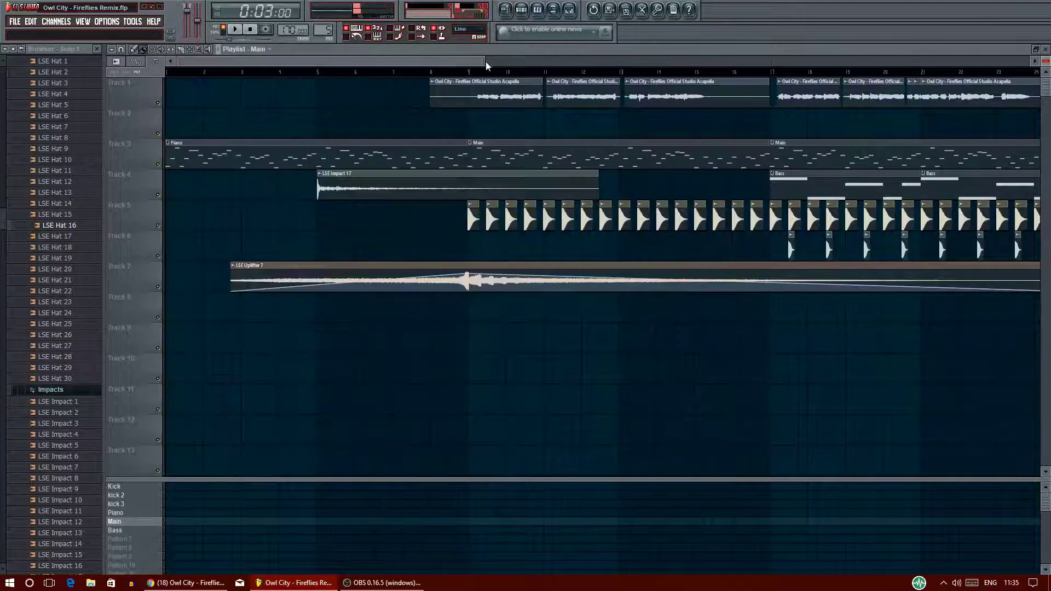
Play the playlist arrangement from the start and follow the piano intro, acapella, kick and bass entries
left_click_drag(483, 62, 168, 64)
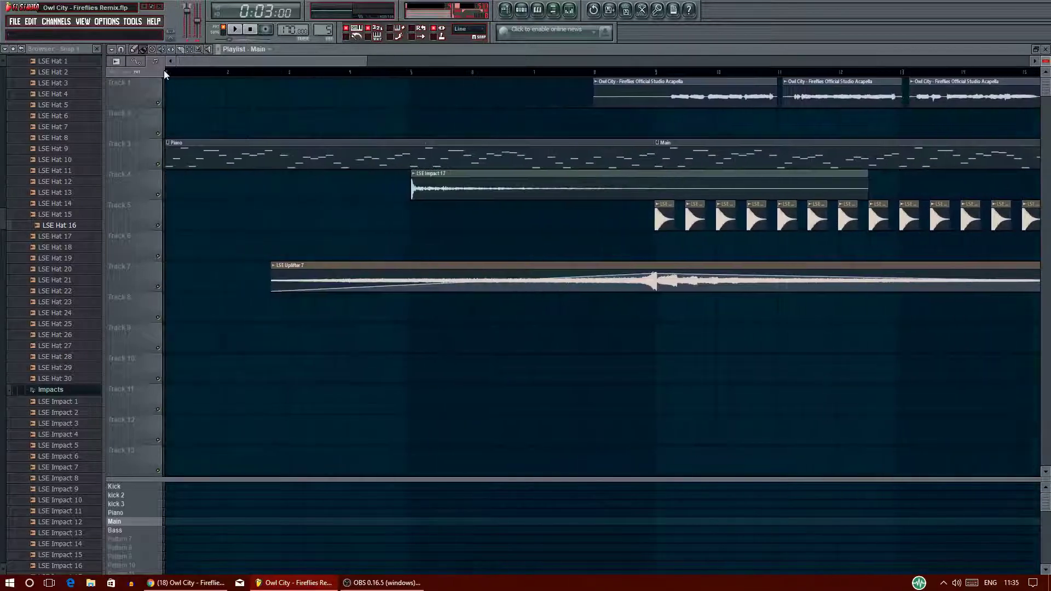
left_click(174, 73)
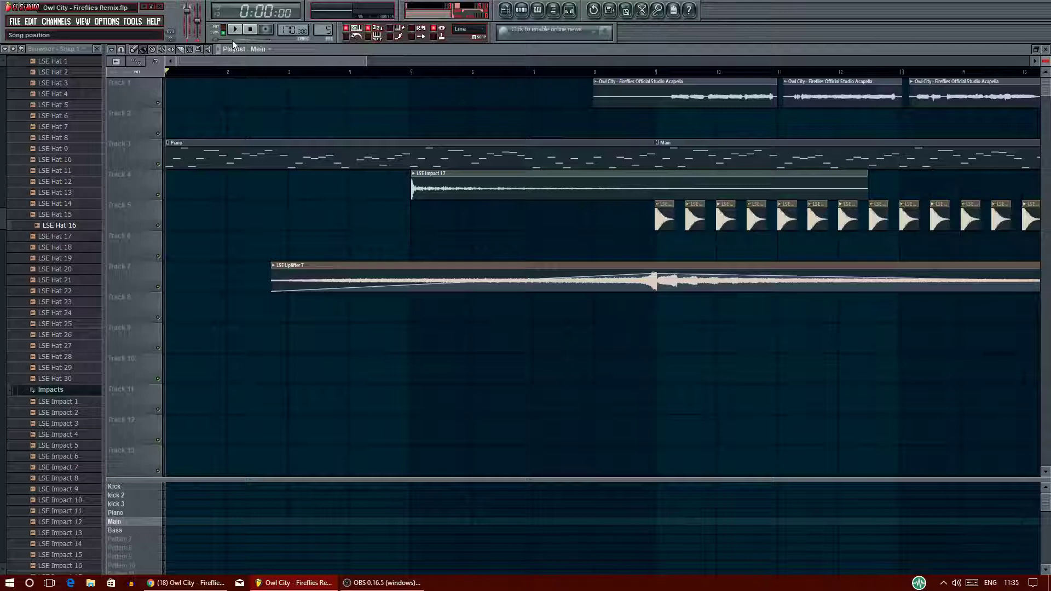
key("space")
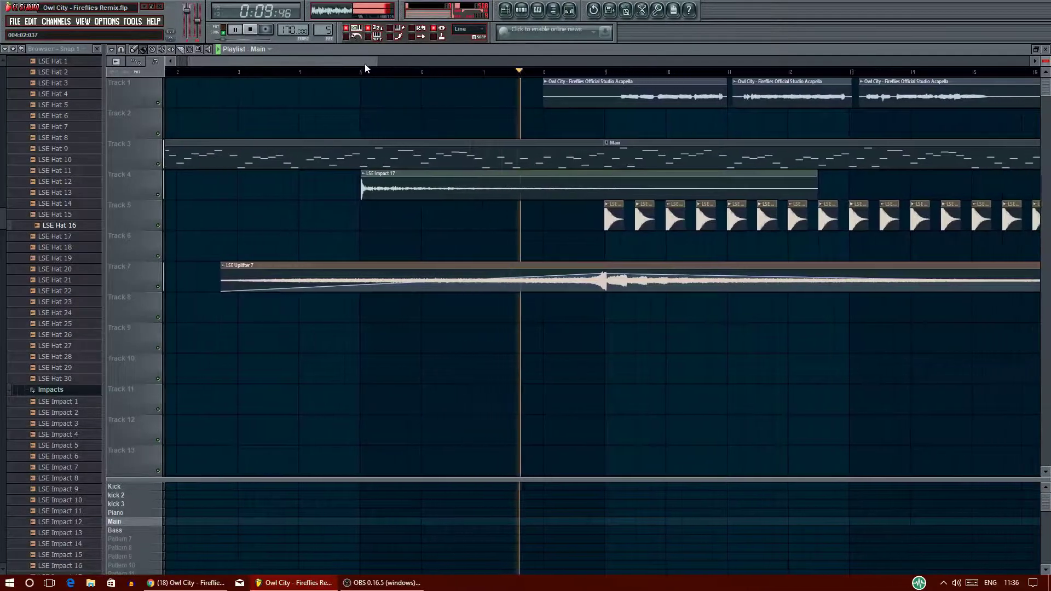
left_click_drag(364, 64, 472, 81)
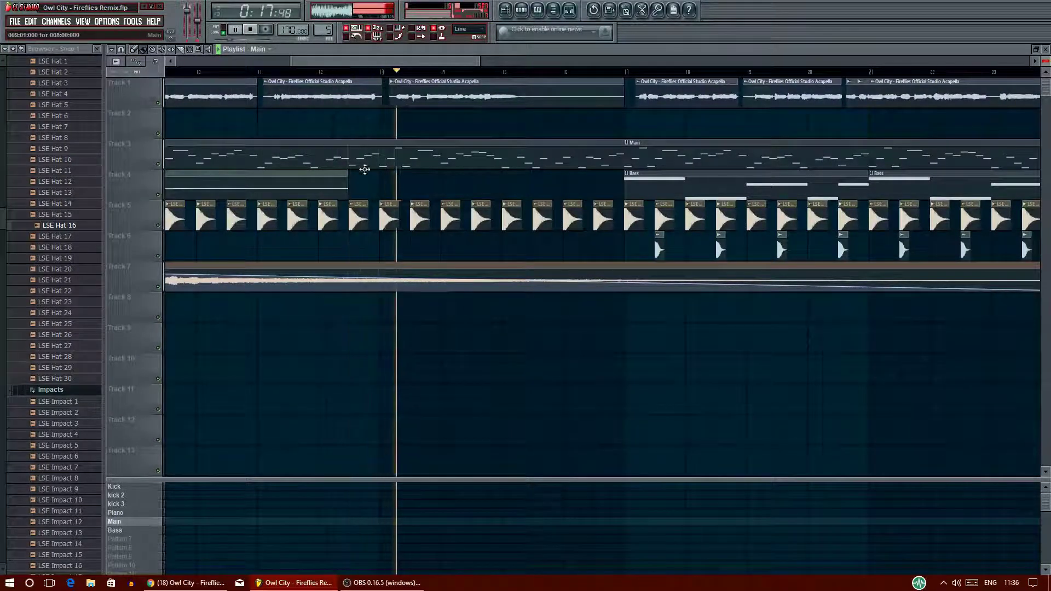
left_click_drag(471, 62, 633, 75)
With snapping off, nudge the short acapella clip just before bar 21 slightly earlier and replay the passage
left_click(562, 72)
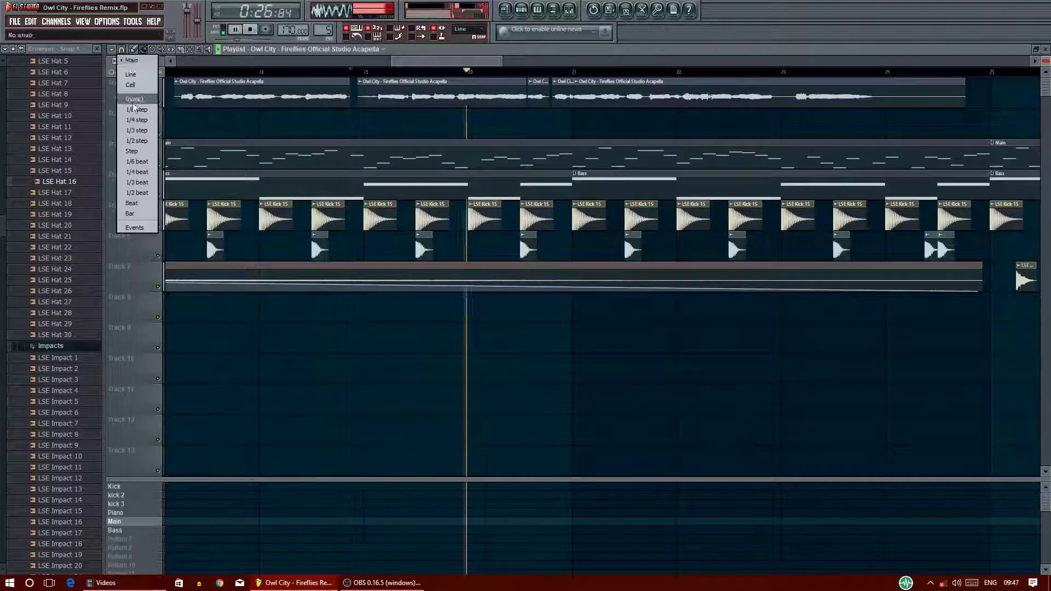
left_click_drag(569, 92, 562, 92)
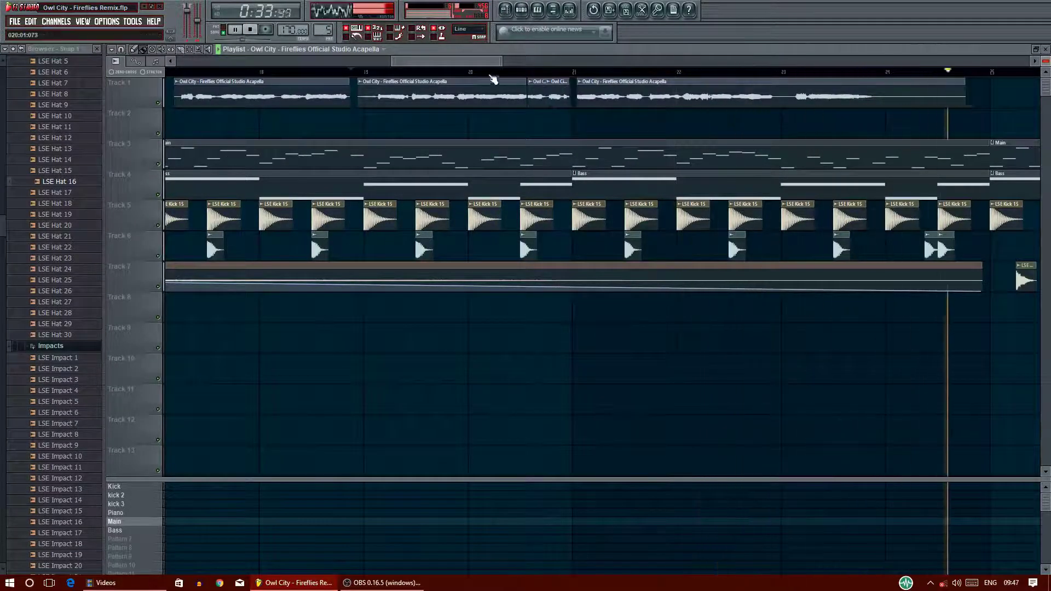
left_click(492, 71)
left_click(346, 71)
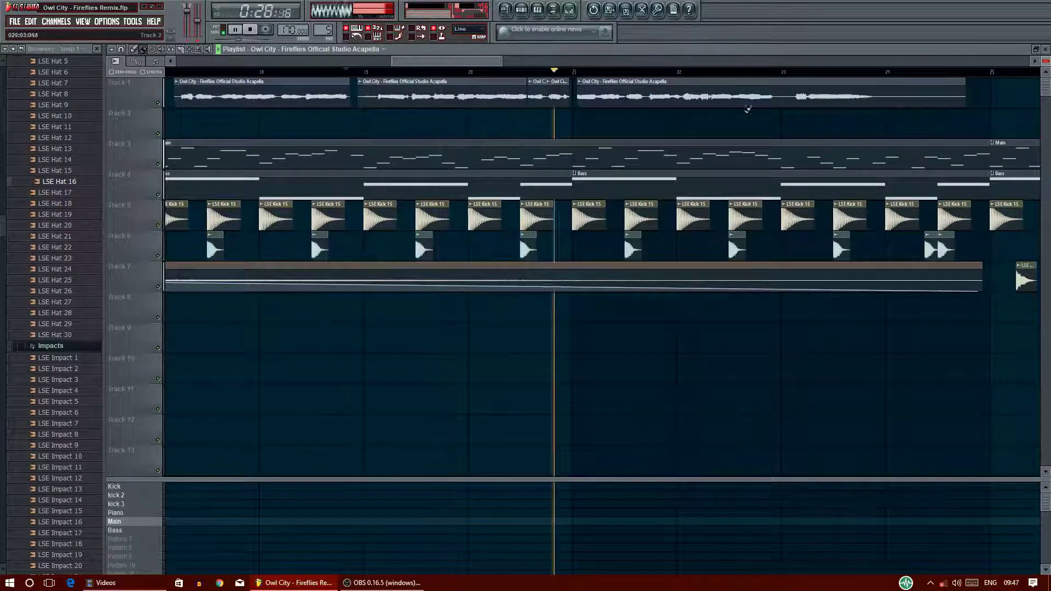
left_click_drag(560, 96, 558, 96)
left_click(345, 71)
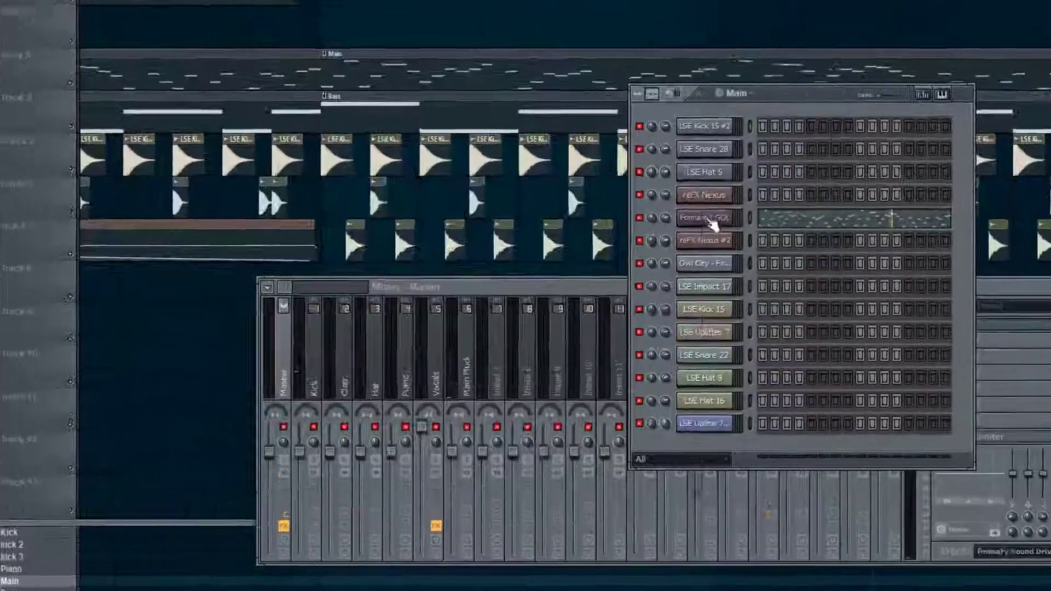
Create an automation clip for the pluck knob of the Formant 3 GOL channel
left_click(614, 261)
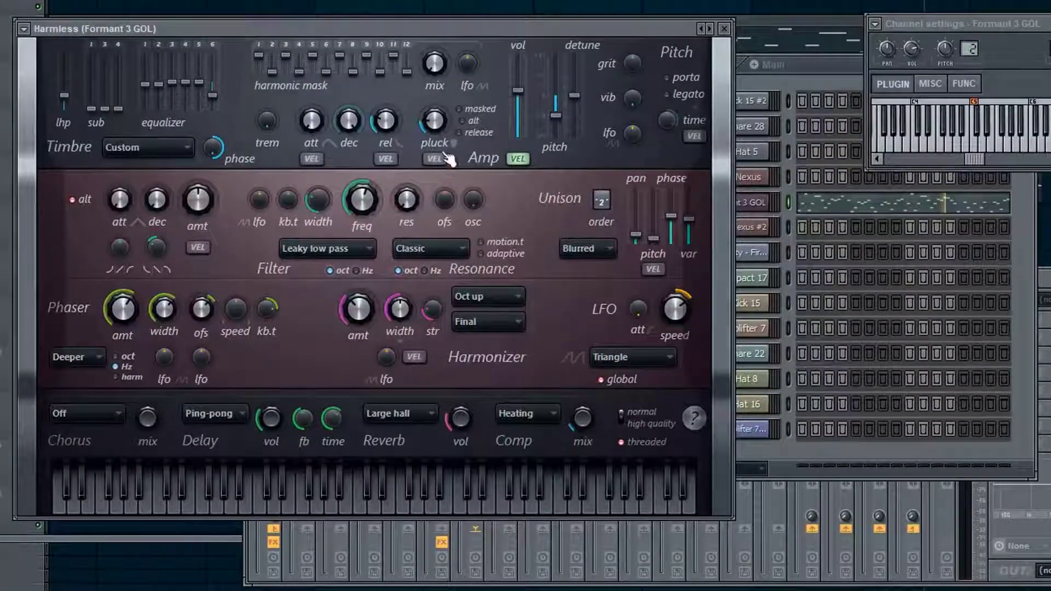
right_click(434, 120)
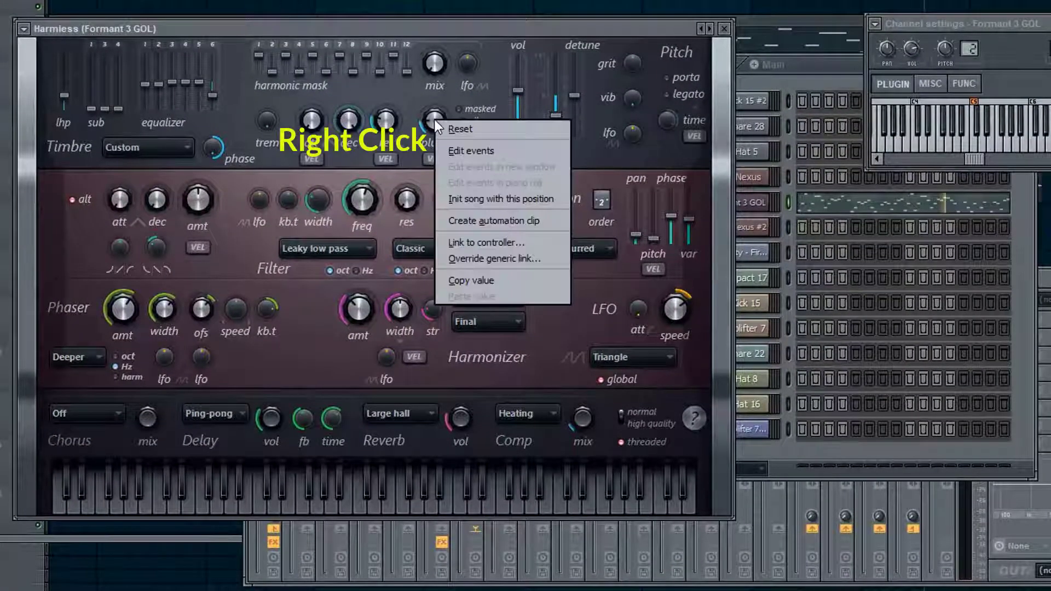
left_click(491, 220)
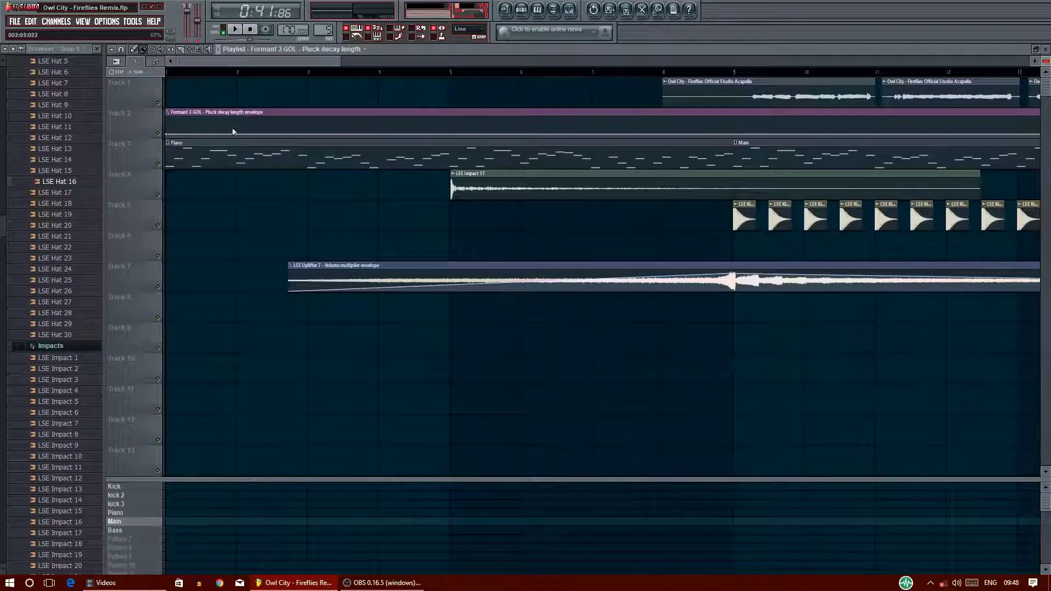
Copy the first point's value of the pluck automation clip, slice the clip at bar 25 and delete the earlier part
right_click(169, 135)
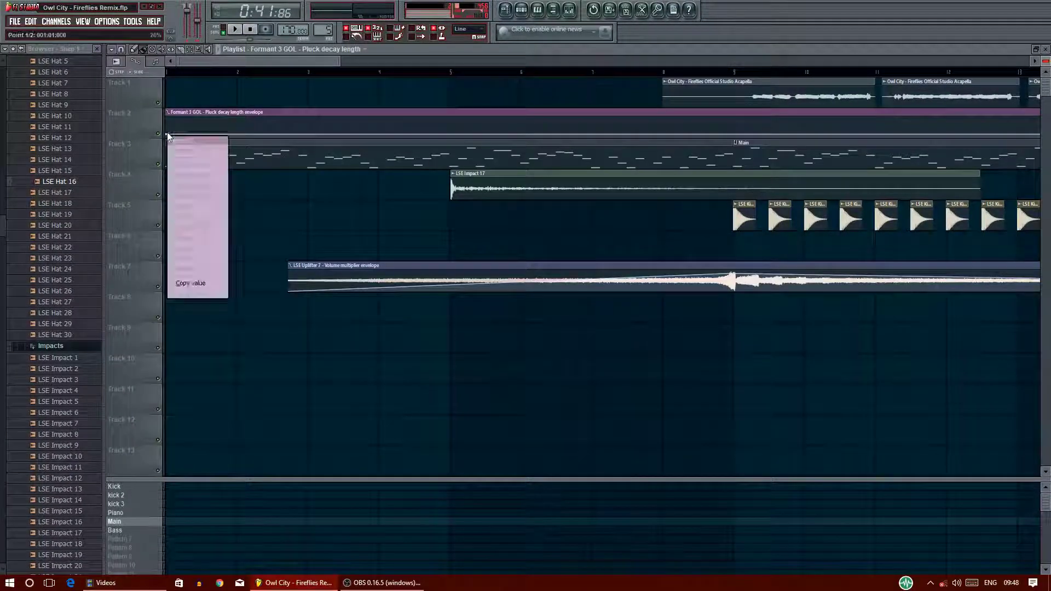
left_click(203, 283)
left_click_drag(211, 62, 490, 82)
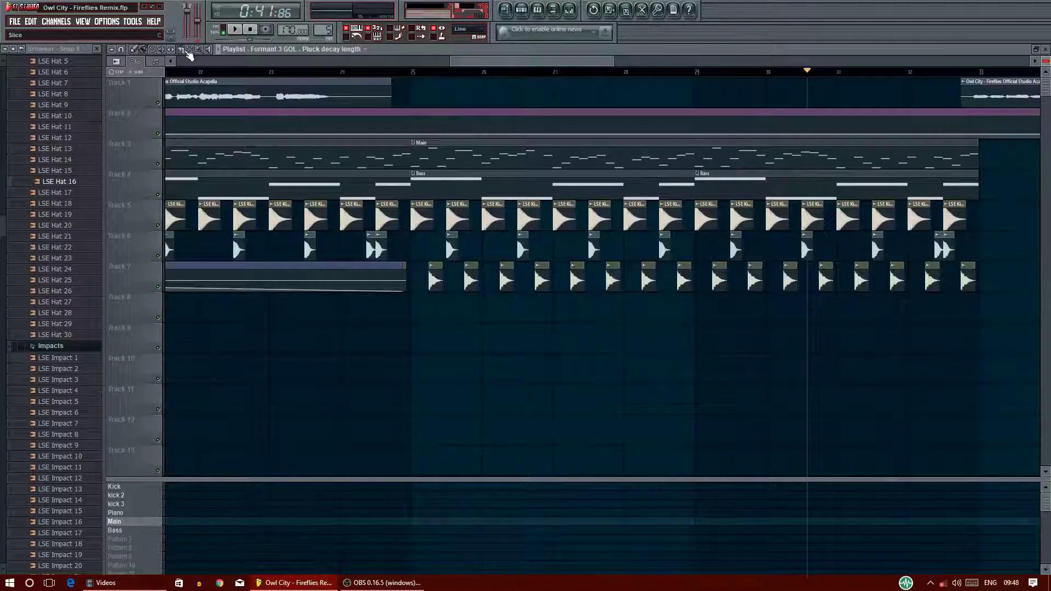
left_click_drag(417, 133, 417, 133)
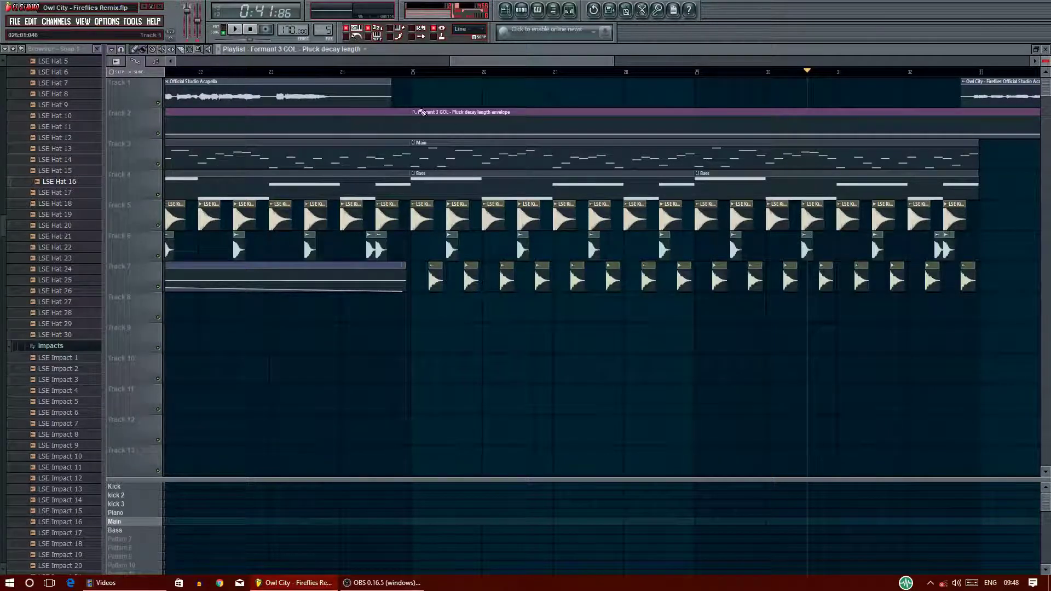
right_click(402, 111)
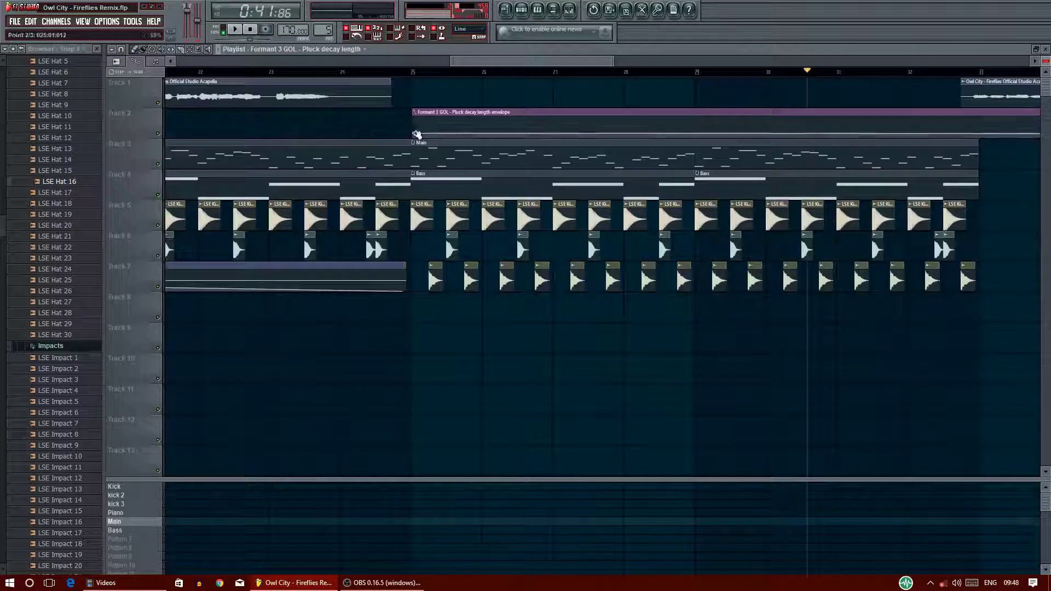
Paste the copied value onto the pluck automation clip's starting point and play the song from bar 25
right_click(417, 134)
left_click(458, 292)
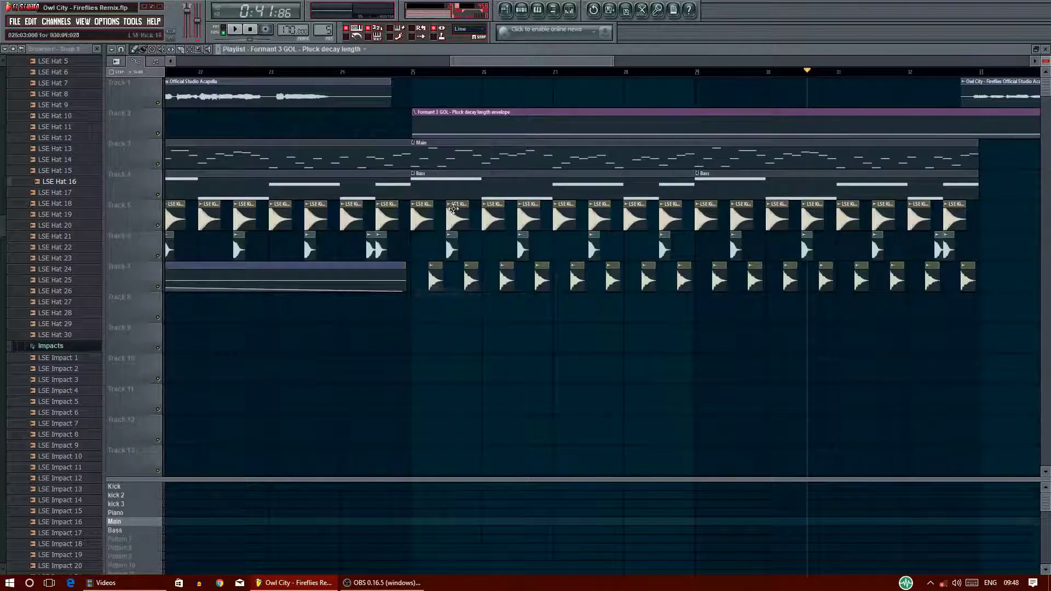
left_click(413, 75)
left_click(235, 30)
scroll(428, 132, "up", 2)
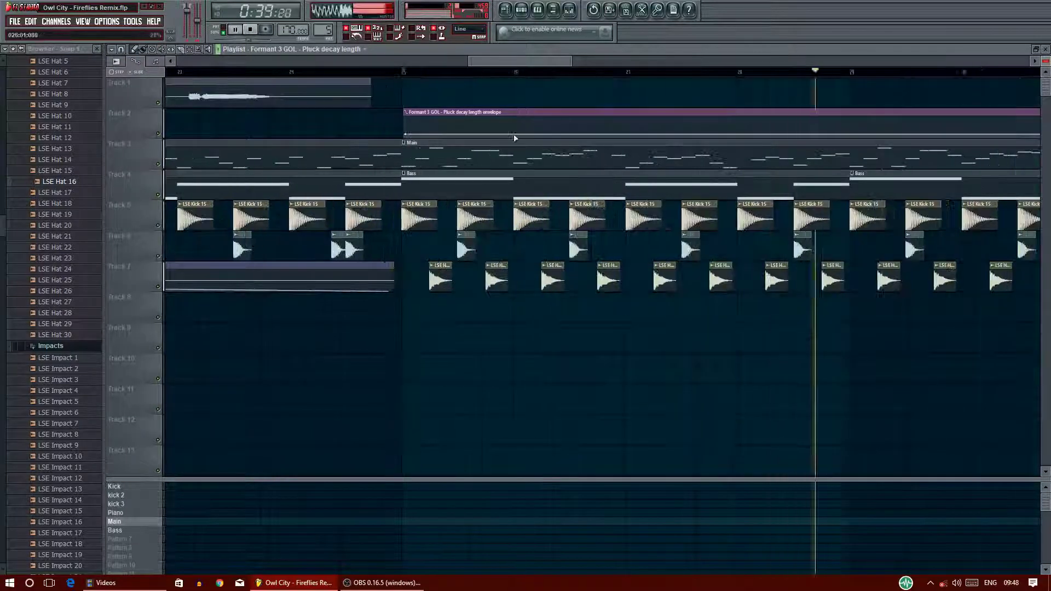
Add pluck automation points that rise from the middle of bar 26 to bar 27 and drop back to the copied value
right_click(570, 134)
left_click(619, 286)
right_click(627, 124)
left_click(402, 75)
right_click(626, 134)
right_click(614, 124)
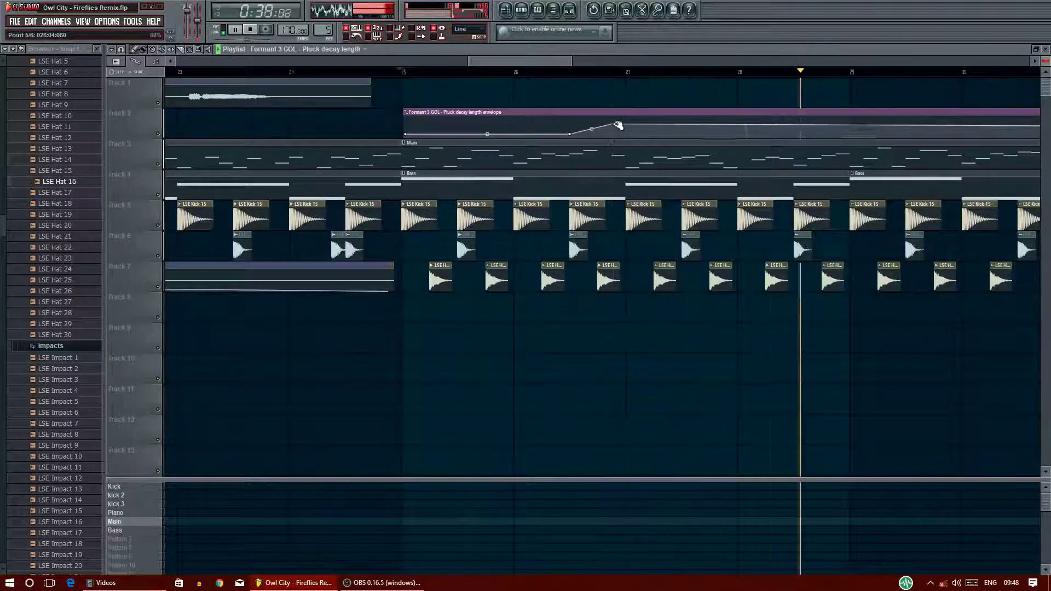
right_click(628, 124)
left_click(665, 292)
With snapping off, bend the automation rise before bar 27 into an upward curve, and set snapping back to Line
left_click(121, 49)
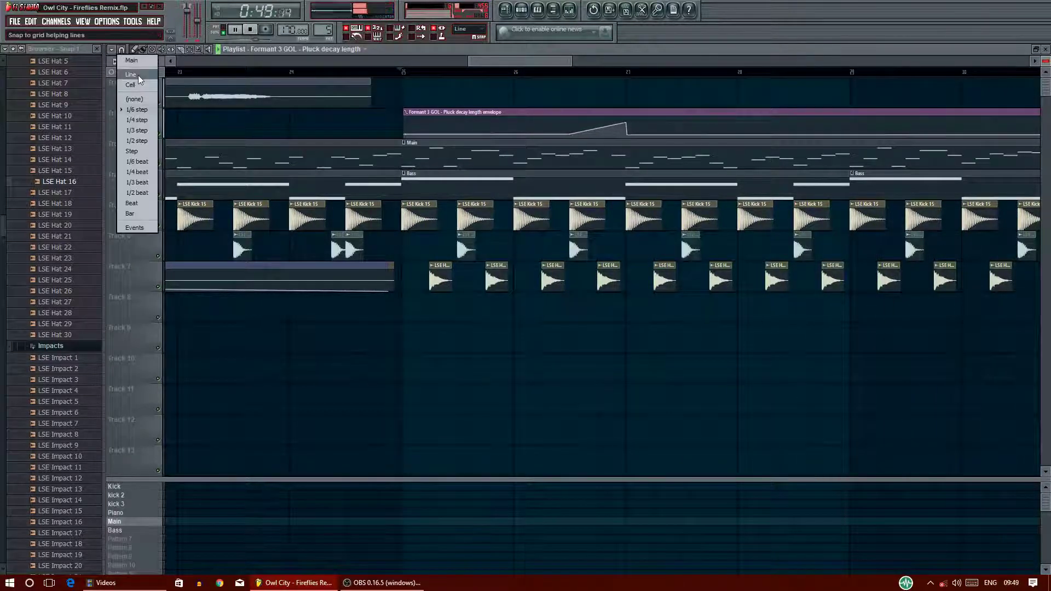
left_click(134, 99)
left_click_drag(628, 135, 597, 133)
left_click(121, 49)
left_click(134, 72)
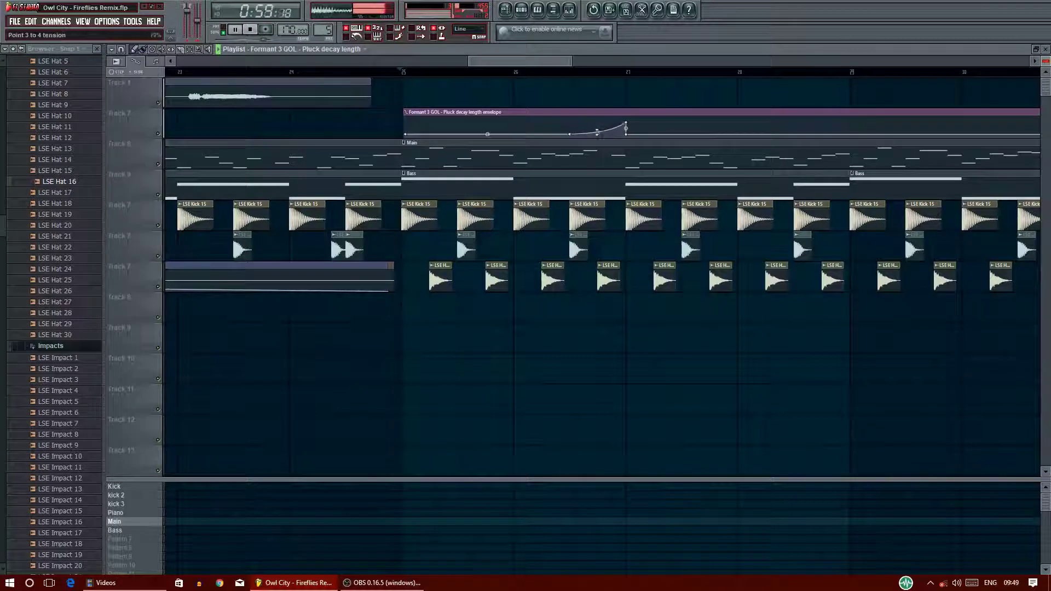
Listen to the section with the automated pluck swells up to its end after bar 32 and pause playback
left_click_drag(560, 61, 586, 65)
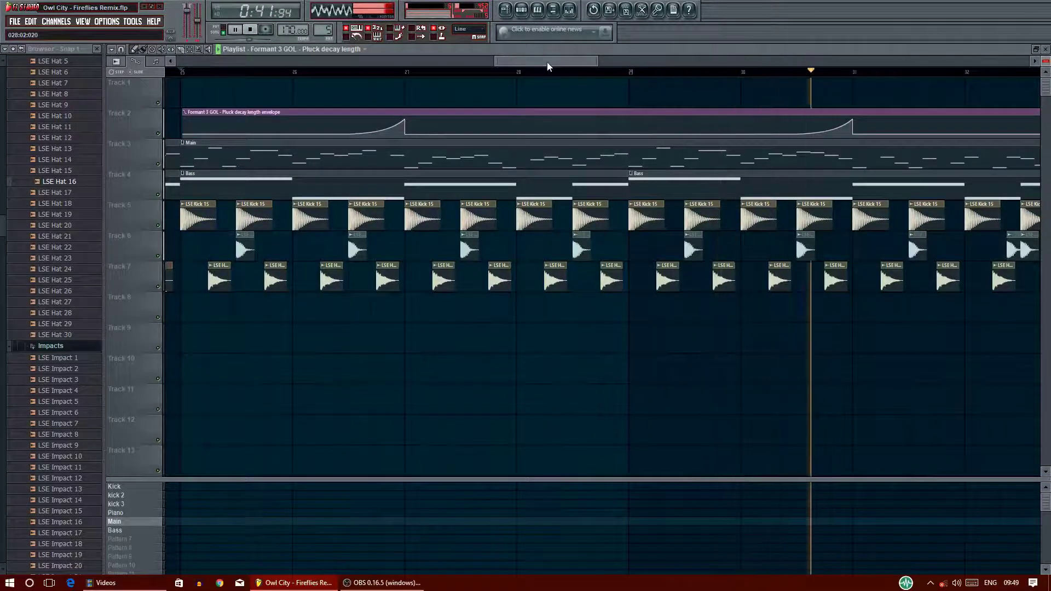
left_click_drag(596, 61, 713, 61)
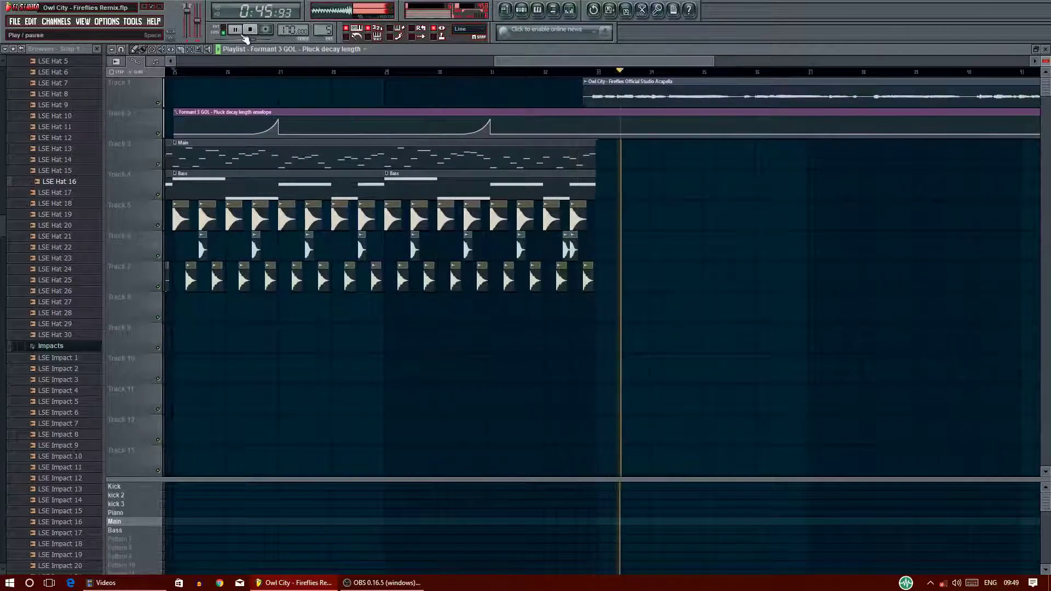
left_click(236, 30)
Switch to Chrome, find the Owl City Fireflies piano video by searching "fireflies piano", watch it and return to FL Studio
left_click(943, 583)
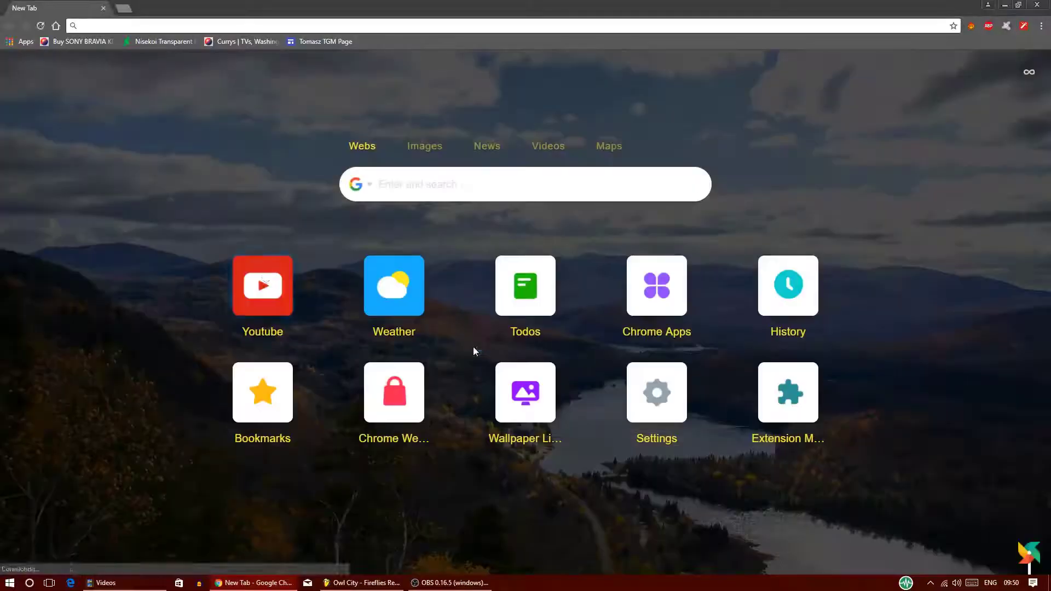
type("fireflies piano")
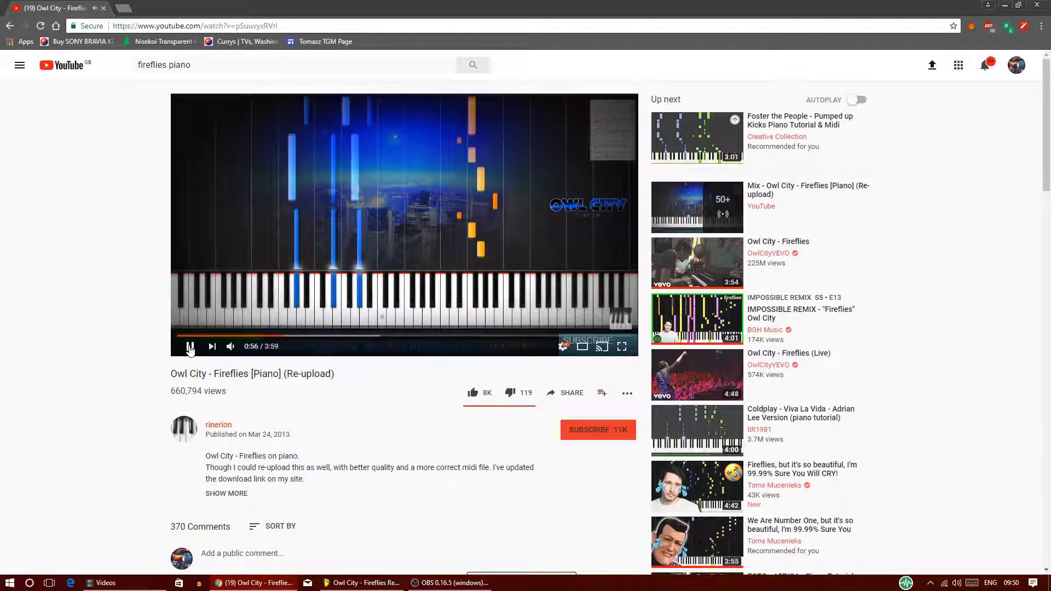
left_click(395, 583)
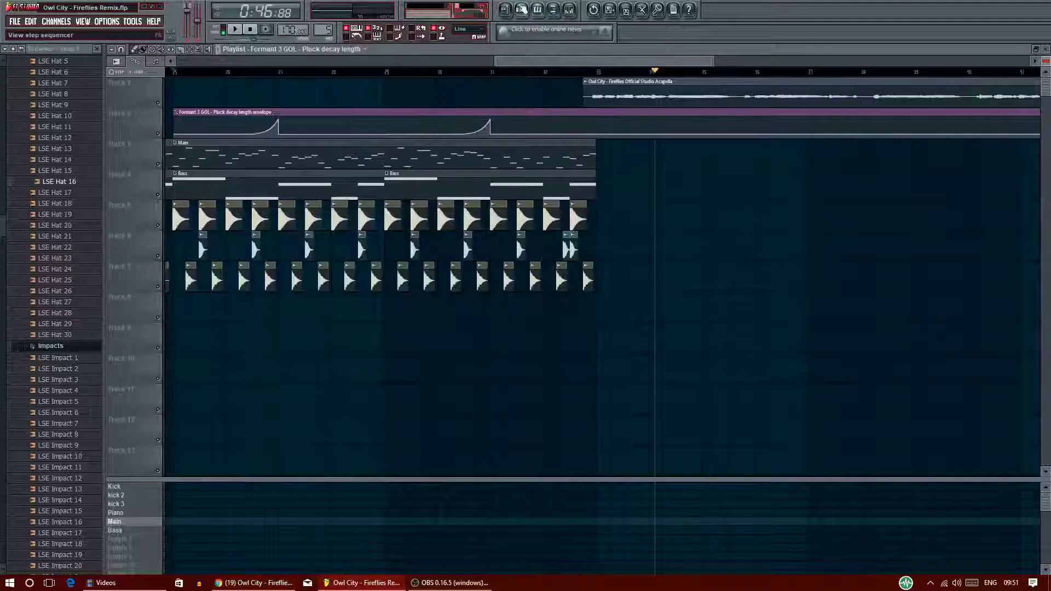
Create a new pattern named Pre Chorus Chords and open the reFX Nexus channel in the piano roll
left_click(521, 9)
left_click(640, 173)
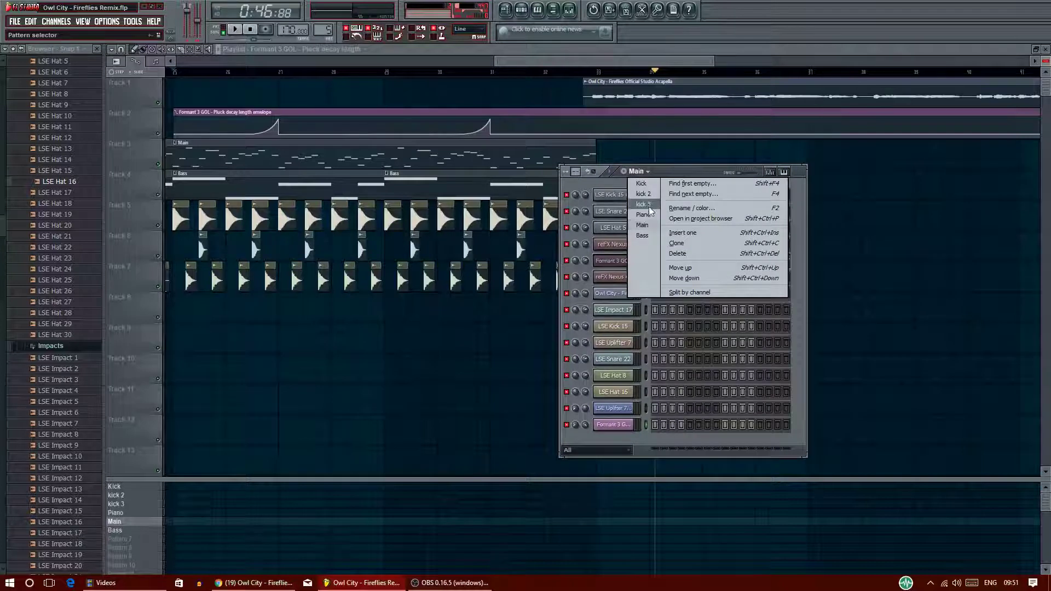
key("F4")
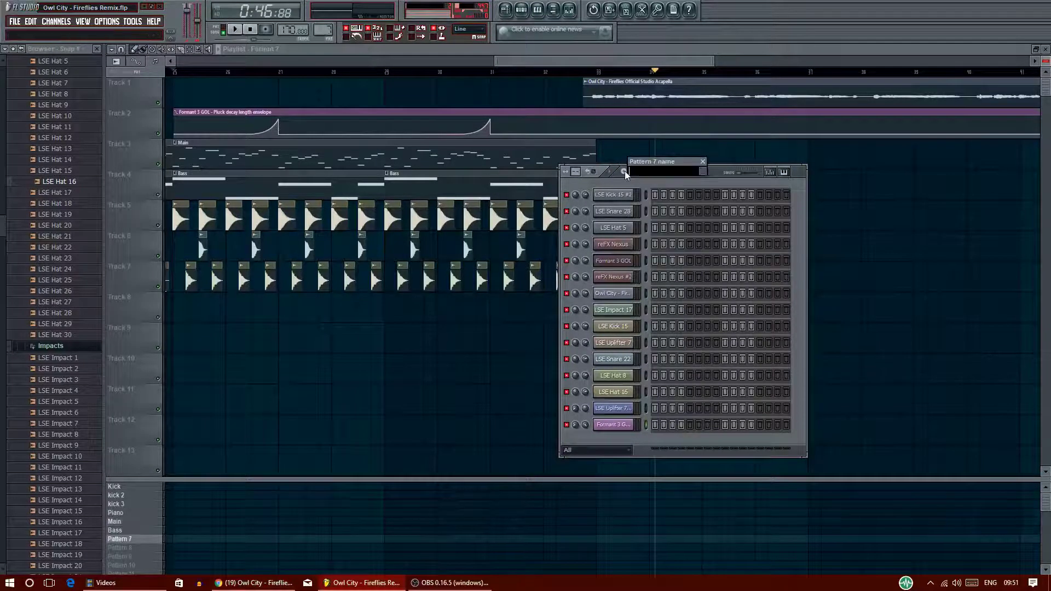
right_click(638, 242)
left_click(654, 244)
Build a half-bar first chord of G#4, D#4 and G#3 in bar 1, checking it against the piano video in Chrome
left_click(141, 292)
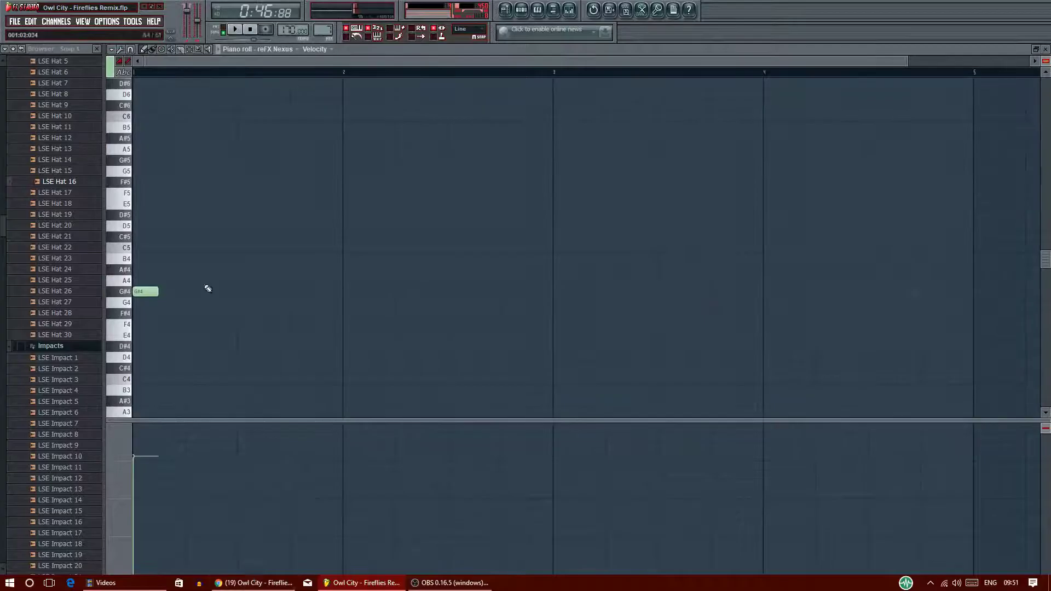
left_click_drag(158, 292, 236, 292)
left_click(139, 215)
left_click(139, 160)
key("l")
scroll(195, 292, "down", 3)
left_click(141, 325)
left_click(147, 258)
left_click(255, 582)
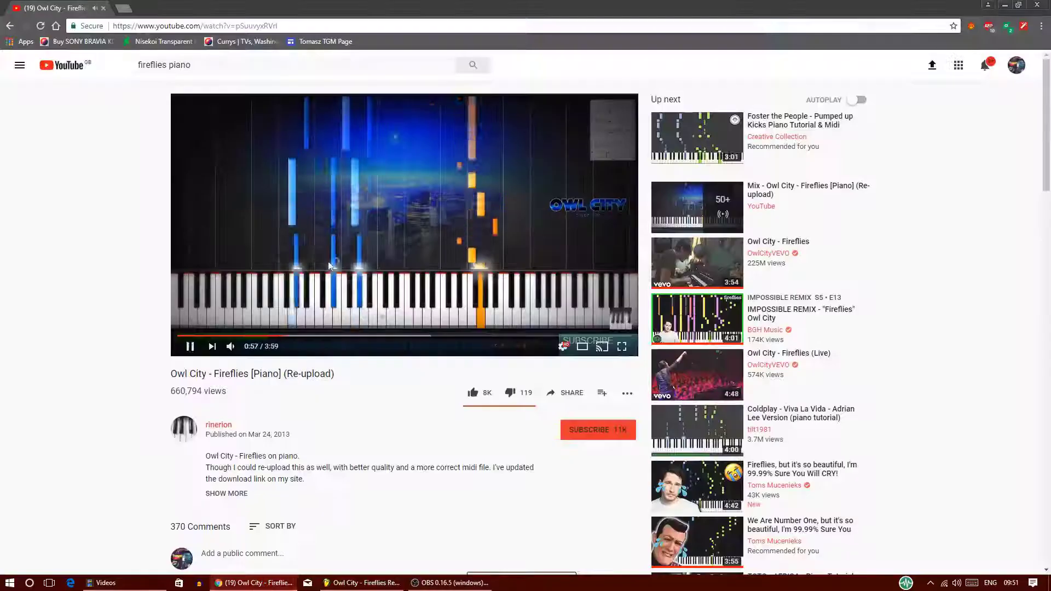
left_click(362, 583)
Lengthen the first chord to a full bar, add a one-bar chord of G4, D#4 and G3 in bar 2, and play the pattern
left_click(242, 368)
left_click_drag(236, 226, 341, 226)
left_click_drag(236, 282, 341, 285)
left_click_drag(236, 358, 341, 358)
left_click(347, 368)
left_click(345, 323)
left_click(347, 237)
left_click(237, 30)
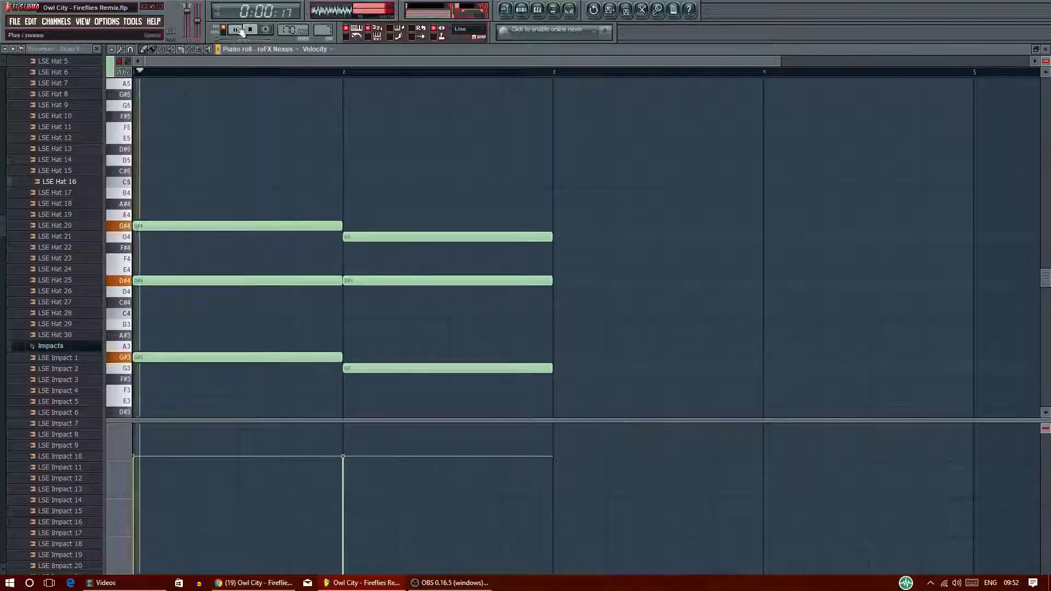
Following the piano video in Chrome, add an A#4, F4 and A#3 chord over bars 3–4 and G#4, D#4 and G#3 in bar 5
left_click(255, 583)
left_click(356, 583)
left_click(277, 586)
left_click(276, 586)
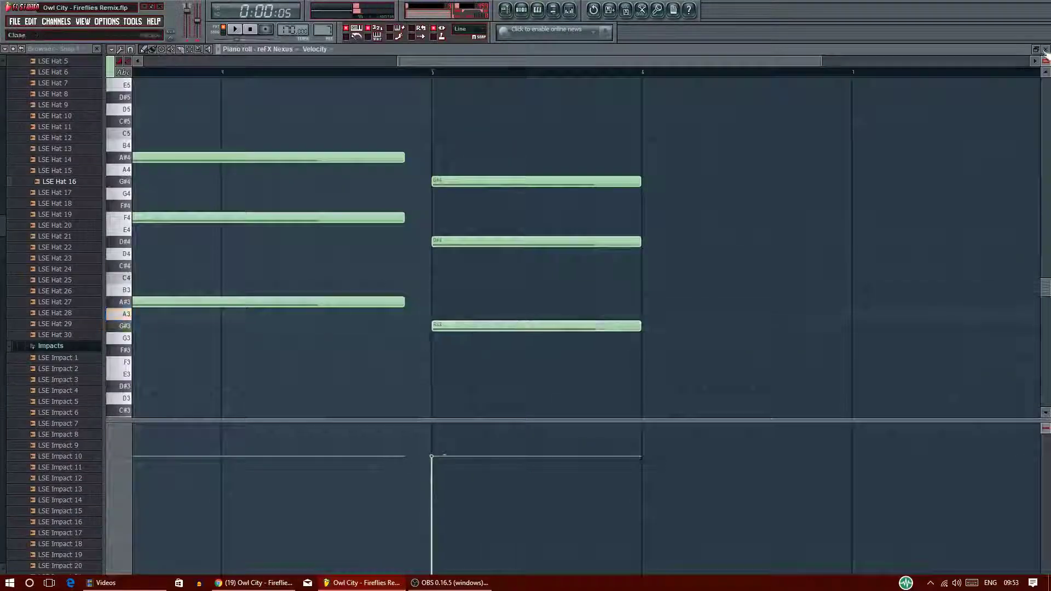
Return to the playlist, place the Pre Chorus Chords pattern on track 3 at bar 33 and play the transition into it
left_click(1046, 50)
left_click(432, 72)
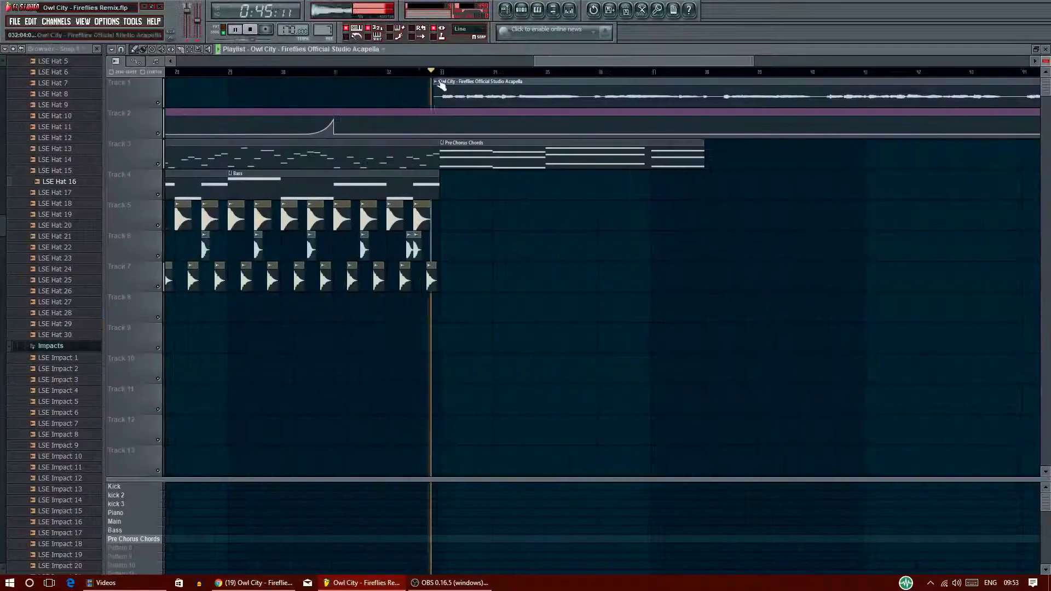
key("space")
Slice the acapella at bar 34 and just past the middle of bar 34, playing the pre-chorus from bar 33
mouse_move(537, 62)
left_mouse_down()
mouse_move(405, 65)
mouse_move(623, 62)
left_mouse_up()
scroll(558, 76, "up", 3)
left_click(438, 73)
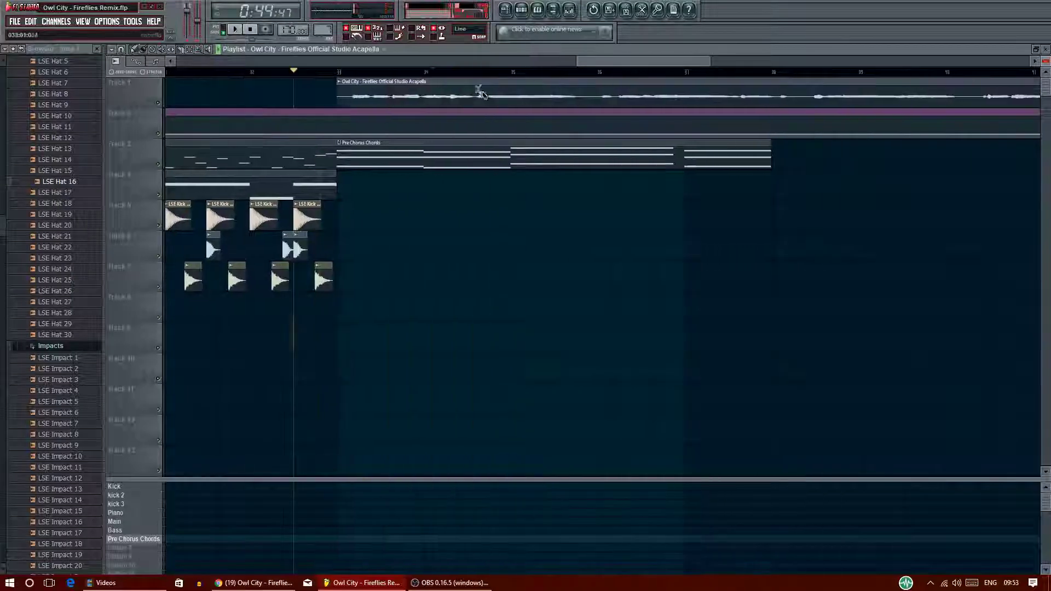
left_click_drag(480, 85, 480, 103)
key("space")
left_click(339, 73)
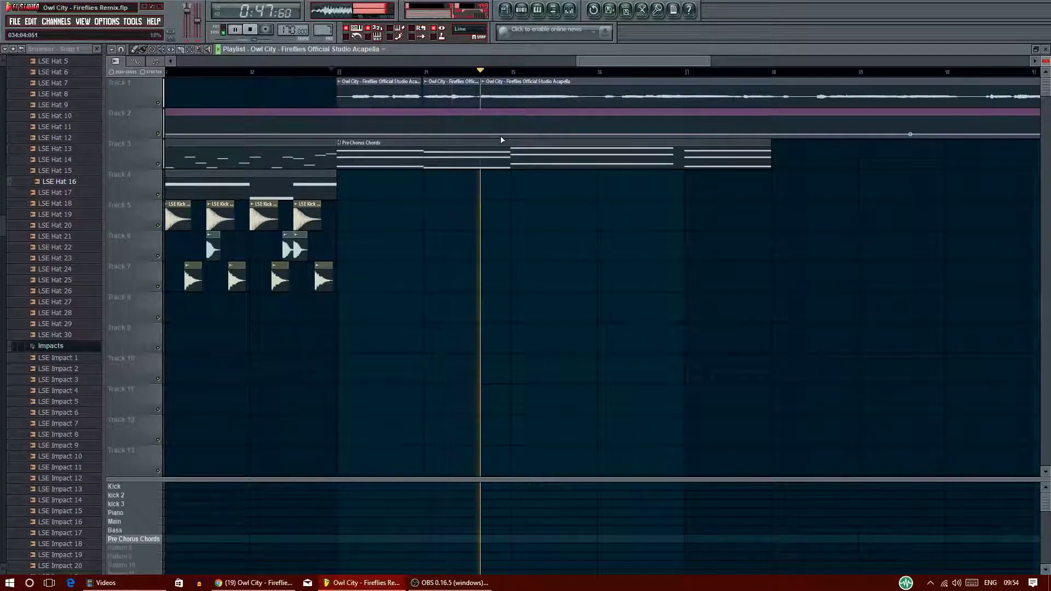
left_click(333, 72)
Select the Main pattern and create an automation clip for the reverb volume of the Formant 3 GOL synth
left_click(522, 11)
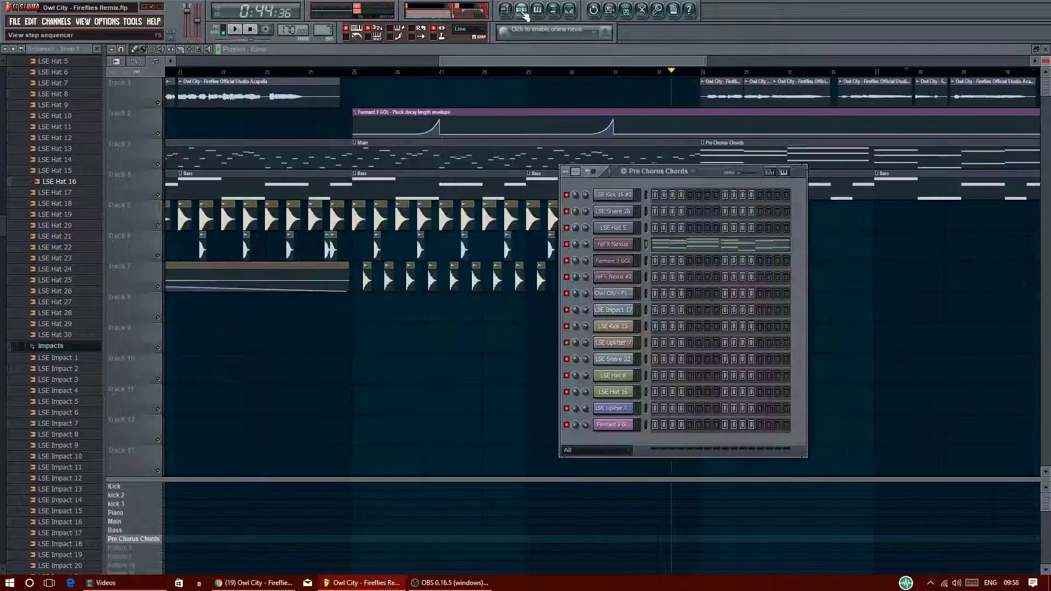
left_click(646, 174)
left_click(659, 225)
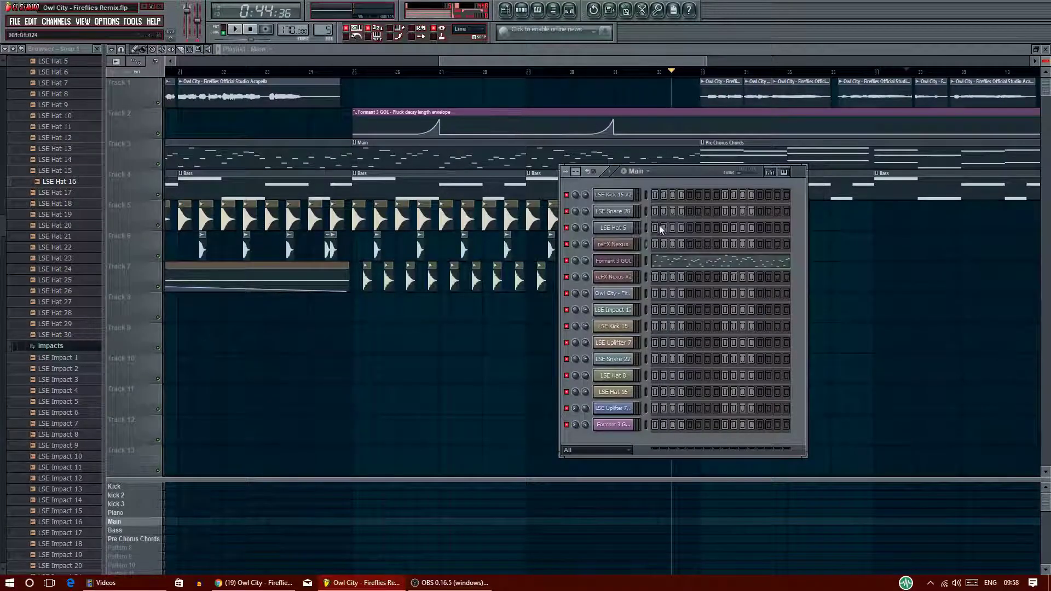
left_click(624, 265)
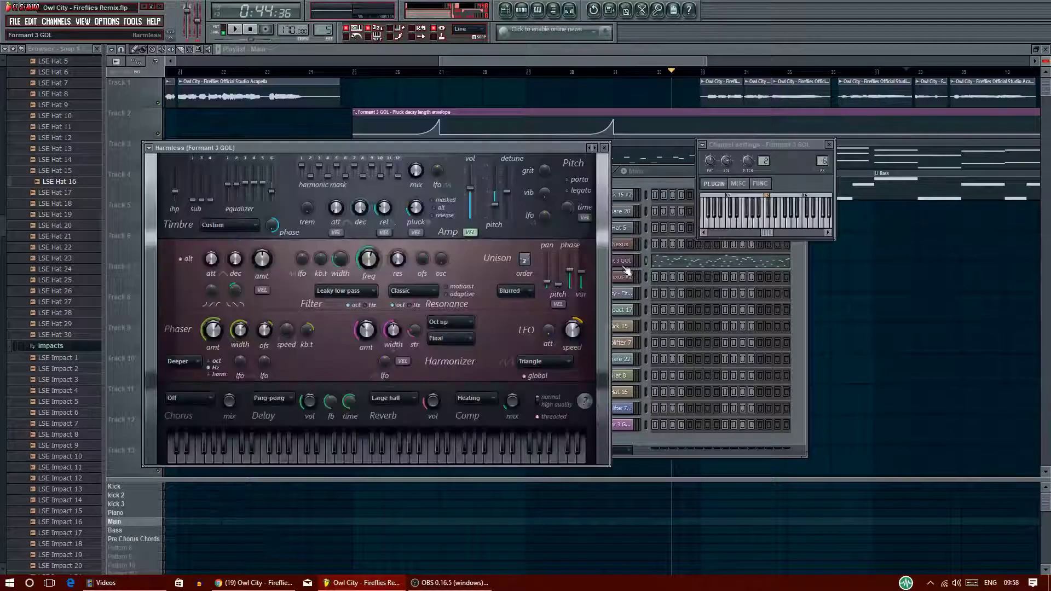
right_click(433, 406)
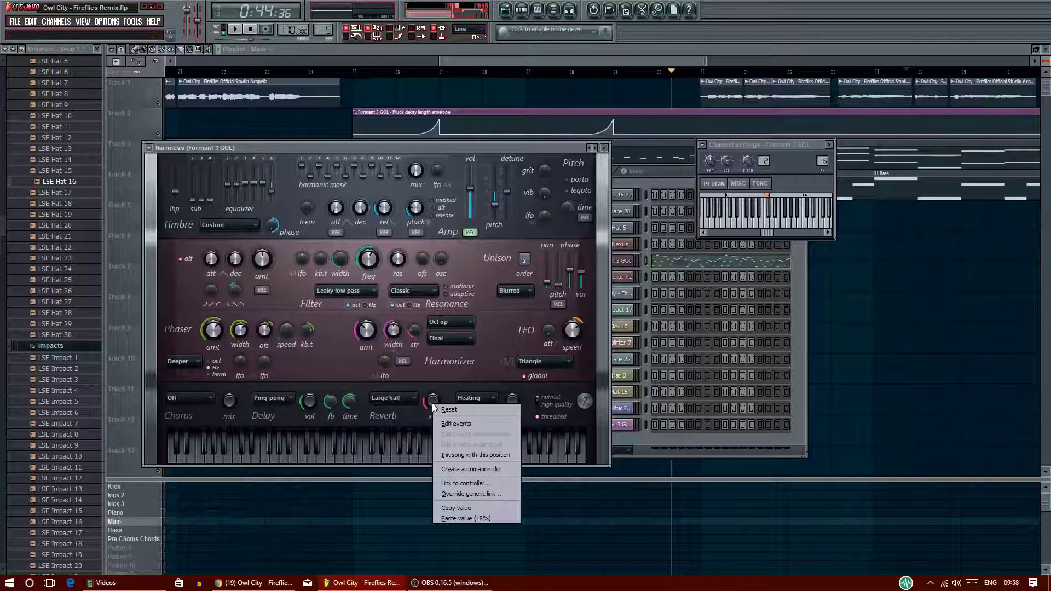
left_click(450, 469)
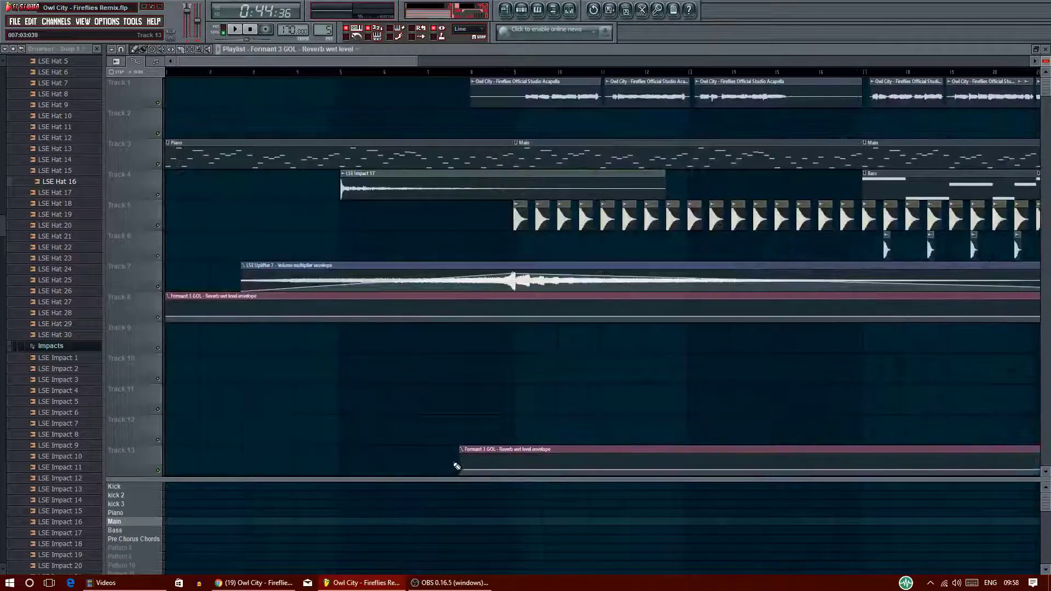
Delete the duplicate reverb automation clip on track 13 and copy the value of the remaining clip's first point
right_click(469, 448)
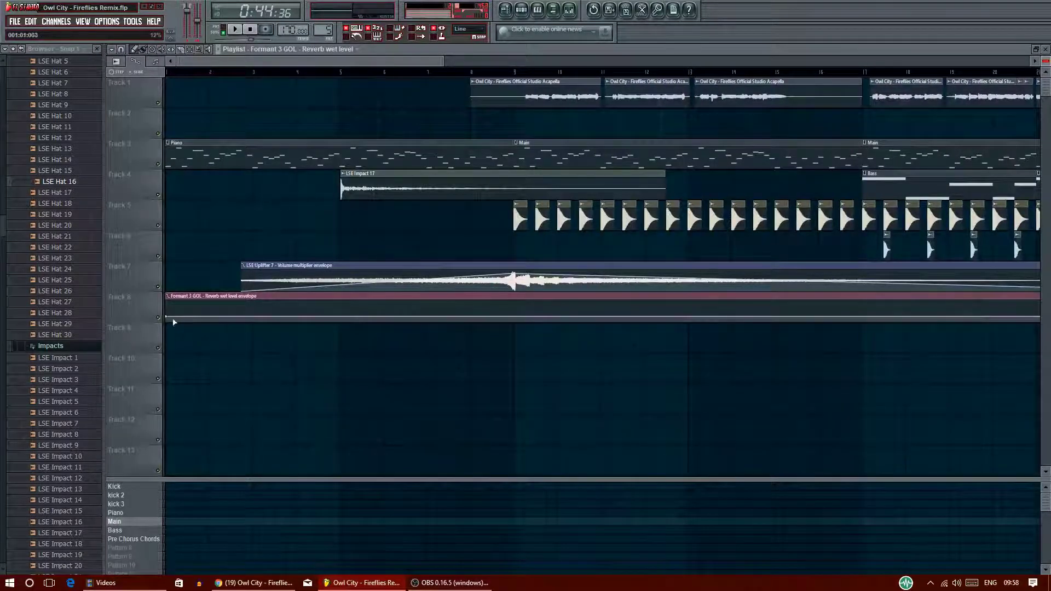
right_click(170, 317)
left_click(216, 464)
left_click_drag(328, 61, 542, 60)
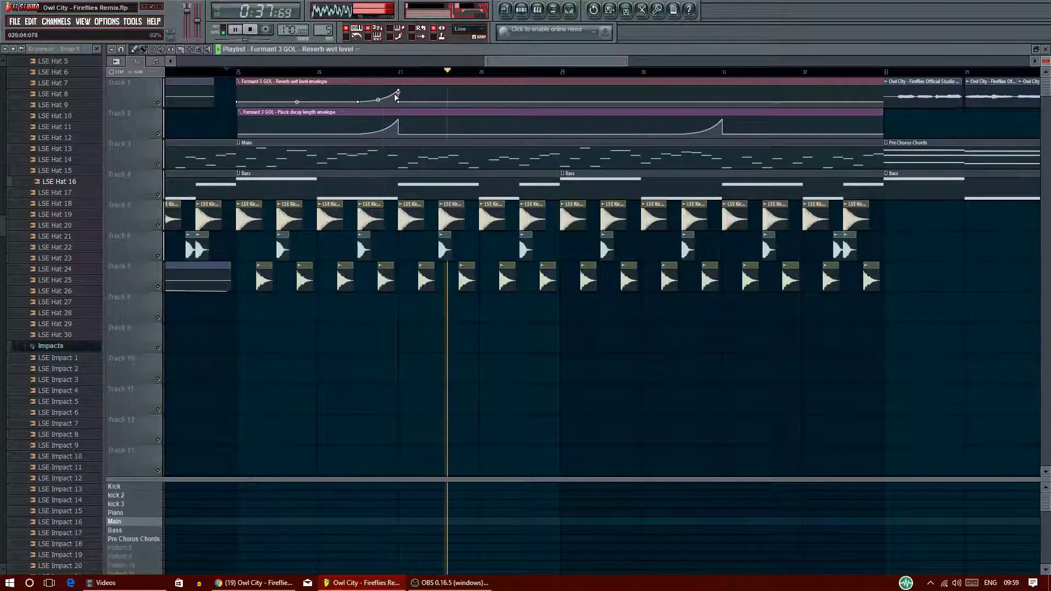
Extend the reverb automation's peak slightly past bar 27 and replay the swell from bar 26
left_click_drag(404, 90, 408, 89)
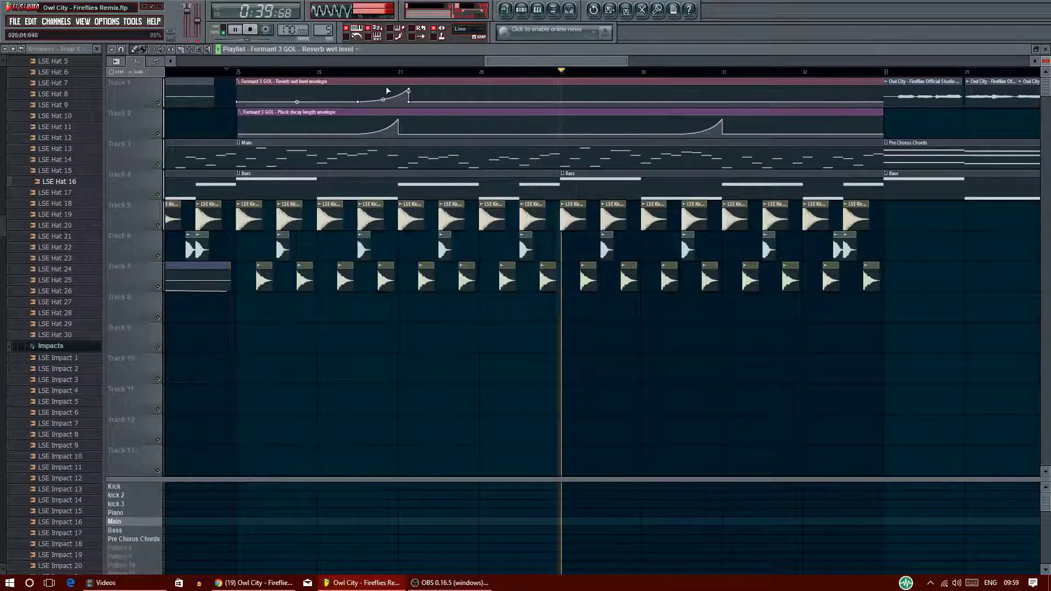
left_click(359, 75)
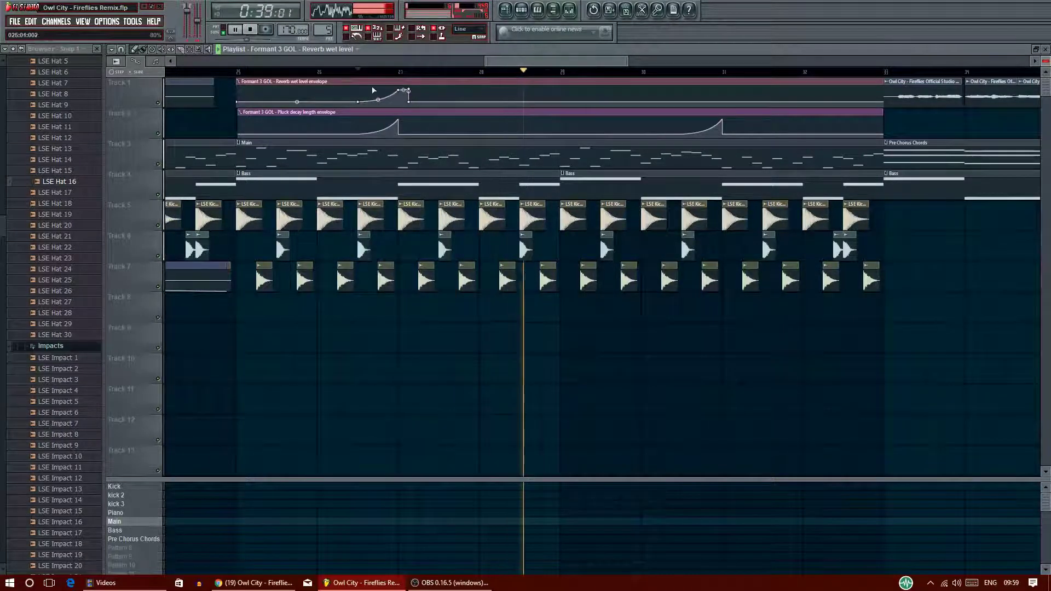
left_click(338, 72)
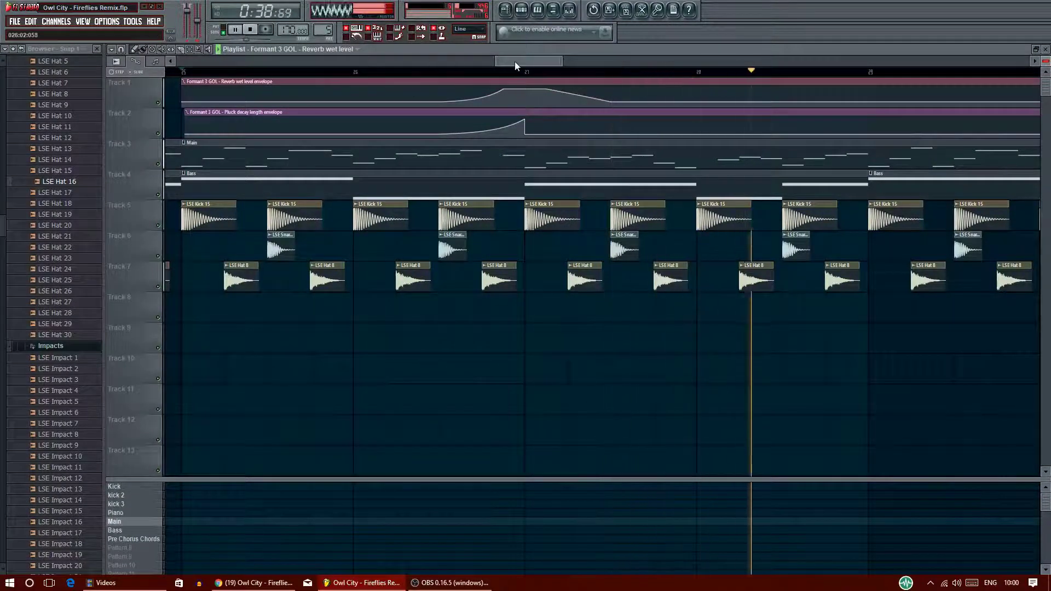
Open the Pre Chorus Chords pattern at bar 33 in the piano roll and copy all of its notes
left_click_drag(514, 61, 544, 53)
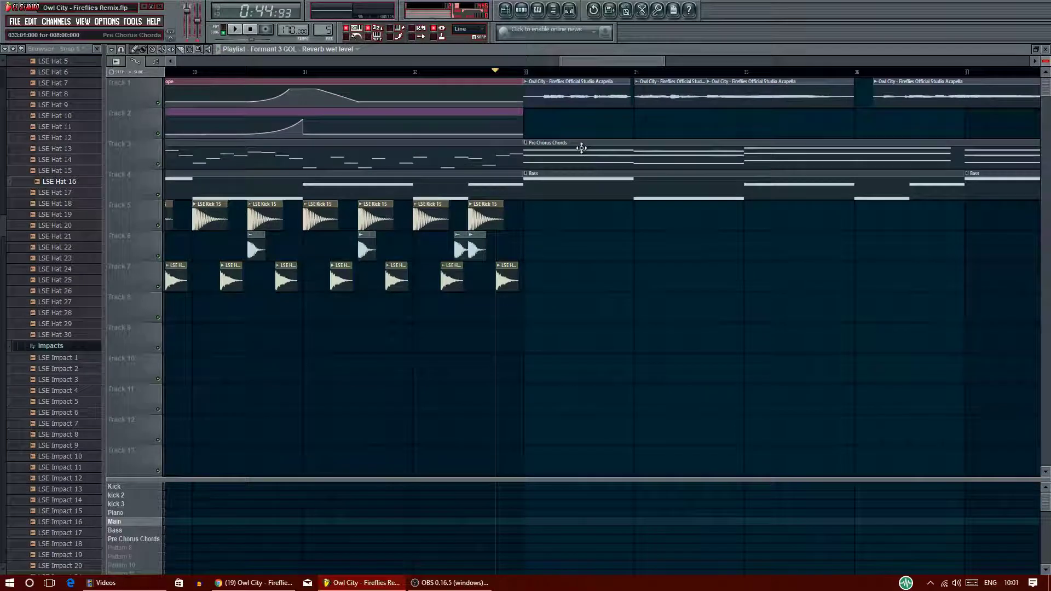
double_click(581, 148)
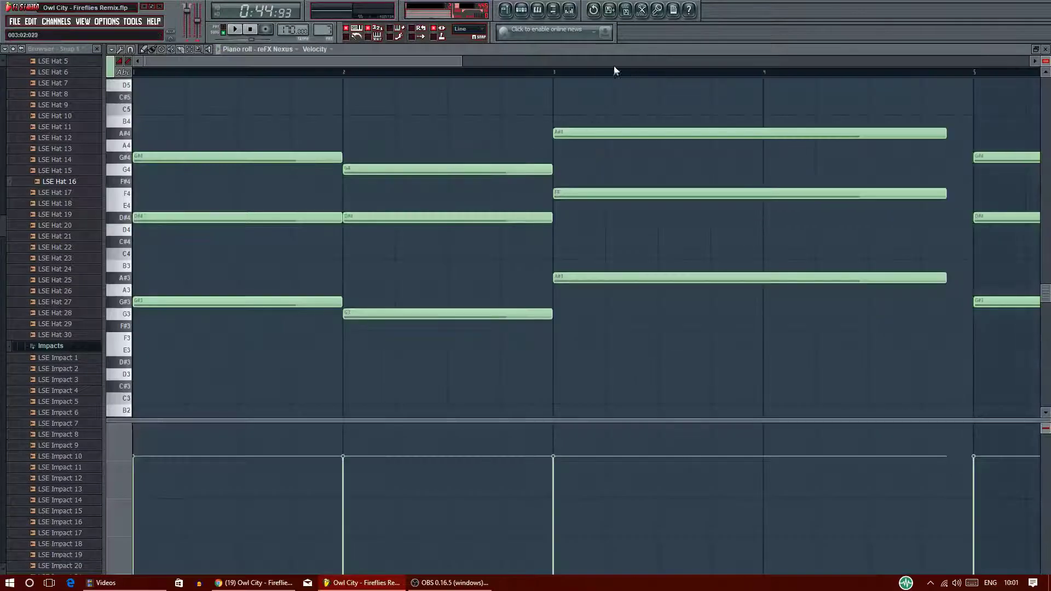
left_click_drag(461, 60, 366, 71)
left_click_drag(458, 63, 827, 67)
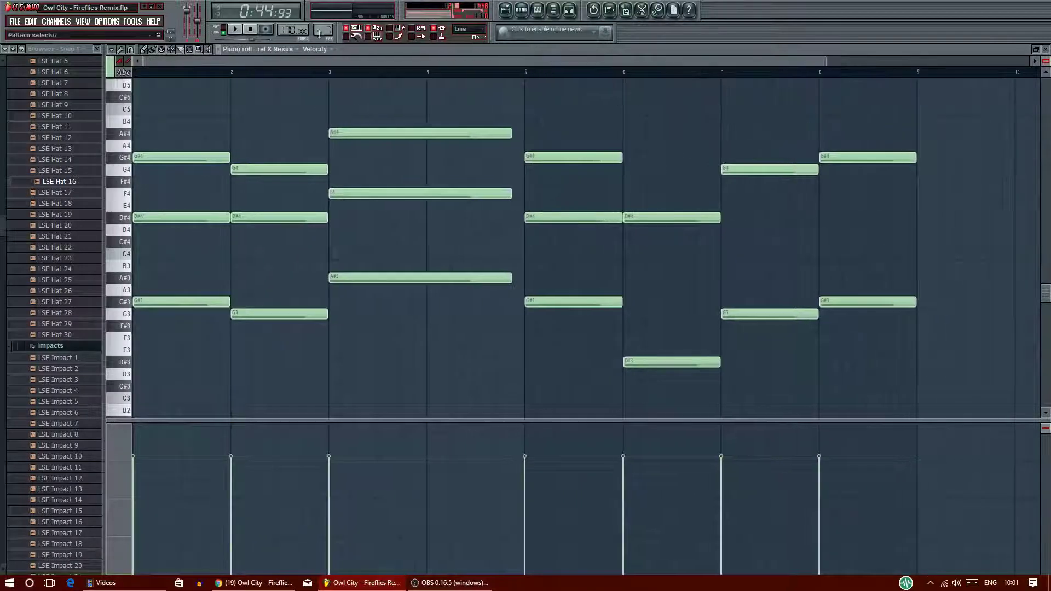
left_click_drag(913, 105, 915, 126)
key("ctrl+c")
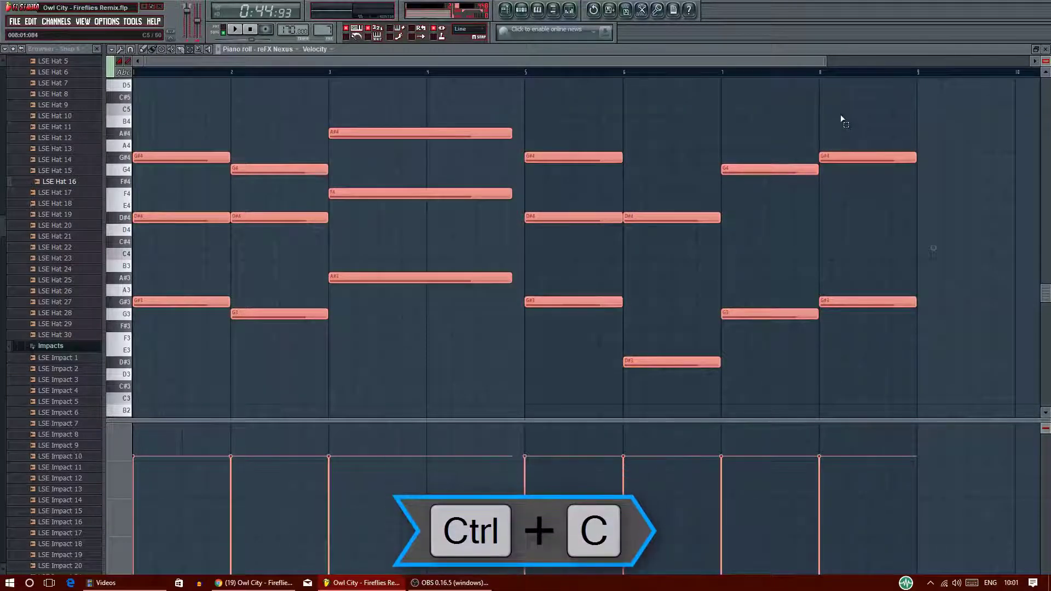
Clone the Bass pattern as Bass #2 and open its reFX Nexus #2 notes in the piano roll
left_click(1045, 49)
scroll(640, 174, "up", 1)
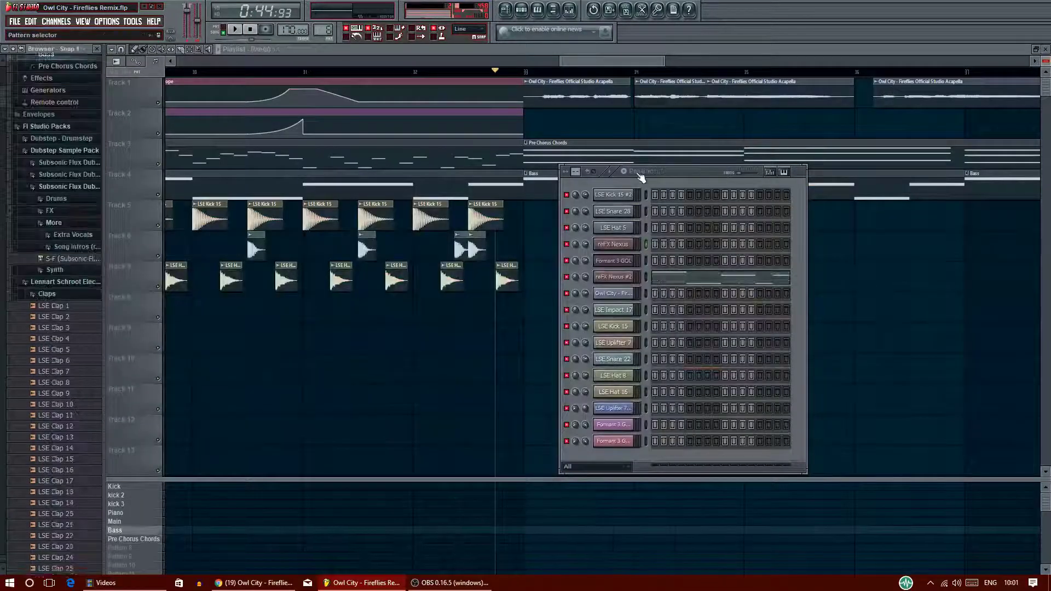
left_click(640, 173)
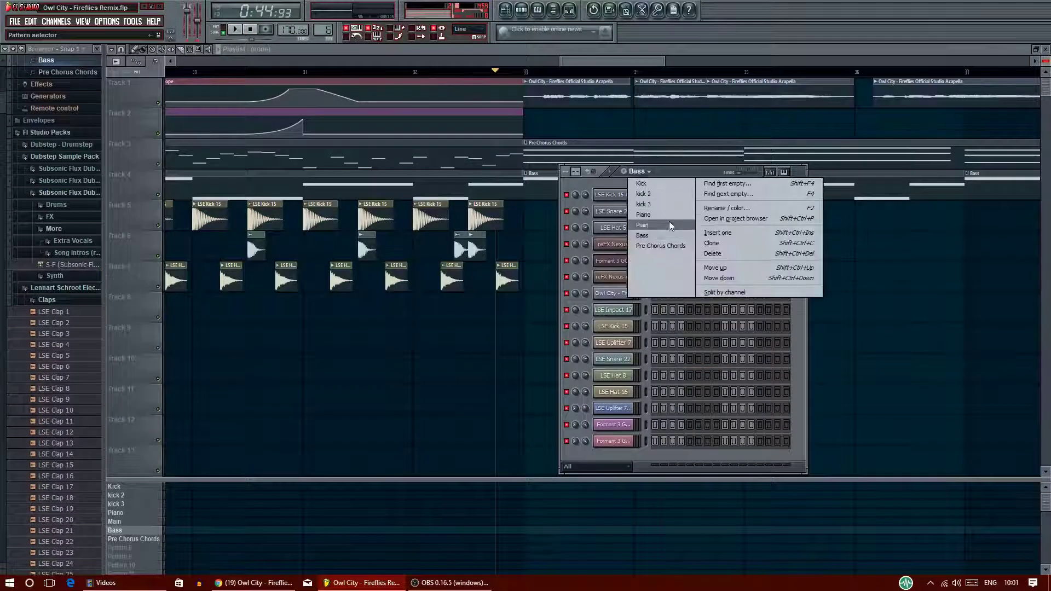
left_click(734, 246)
left_click(723, 287)
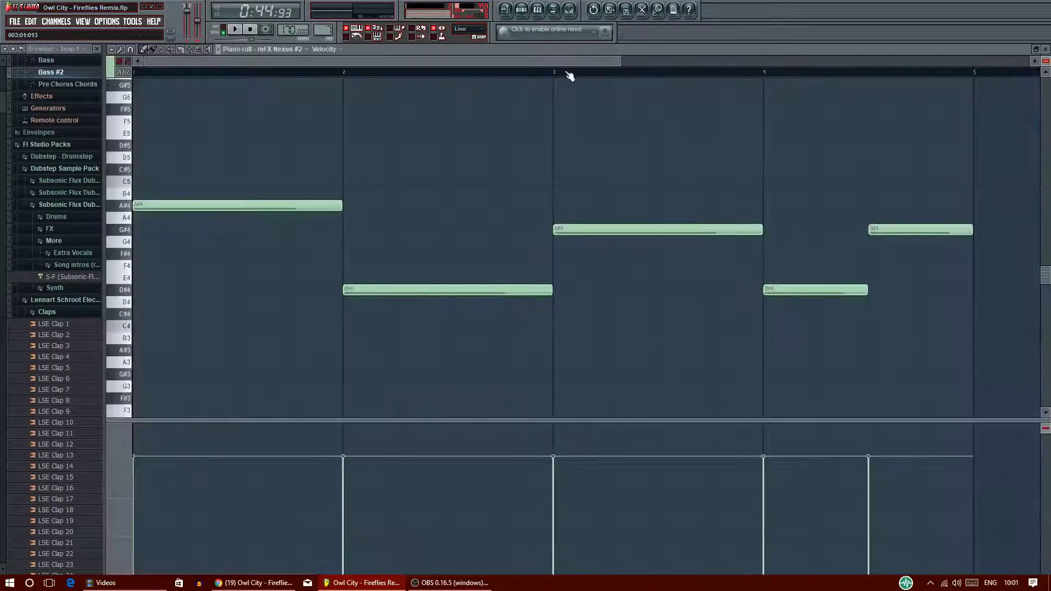
Replace all the notes in Bass #2 with the copied pre-chorus chords
left_click_drag(621, 64, 698, 64)
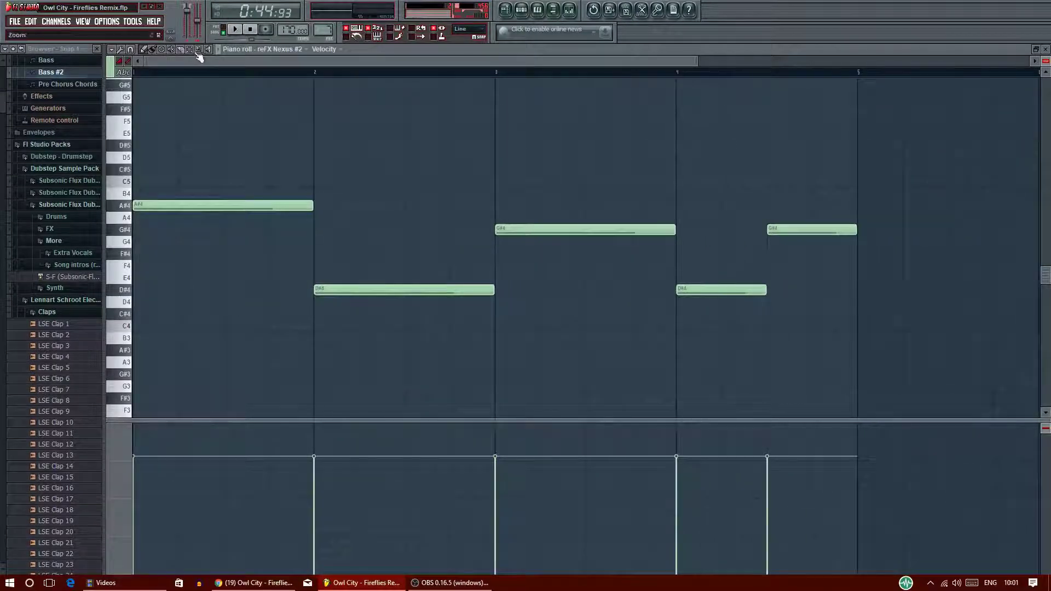
left_click_drag(839, 115, 257, 303)
key("ctrl+v")
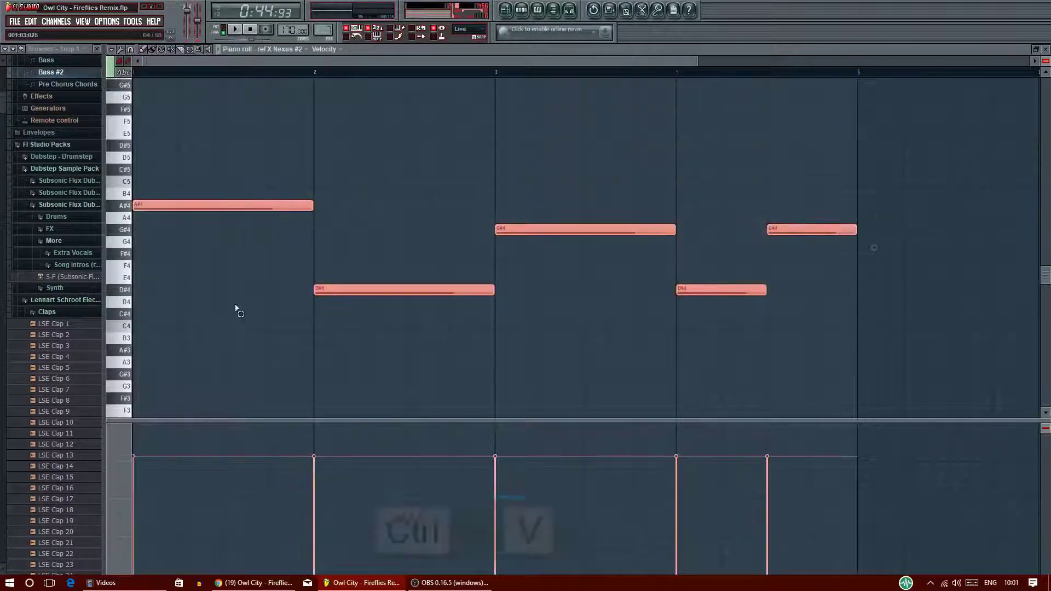
key("Delete")
key("ctrl+v")
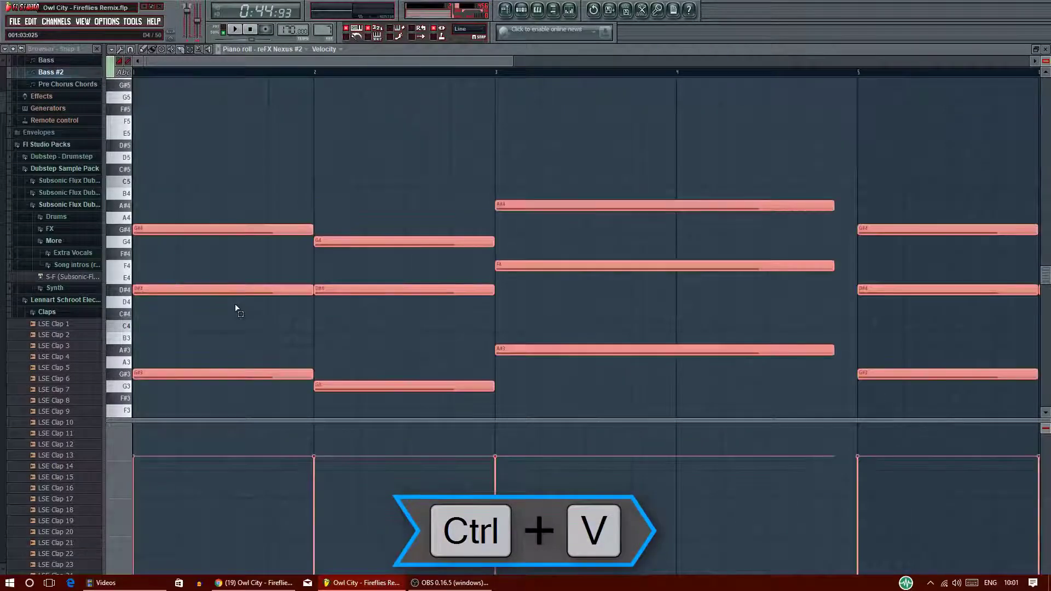
scroll(230, 269, "down", 3)
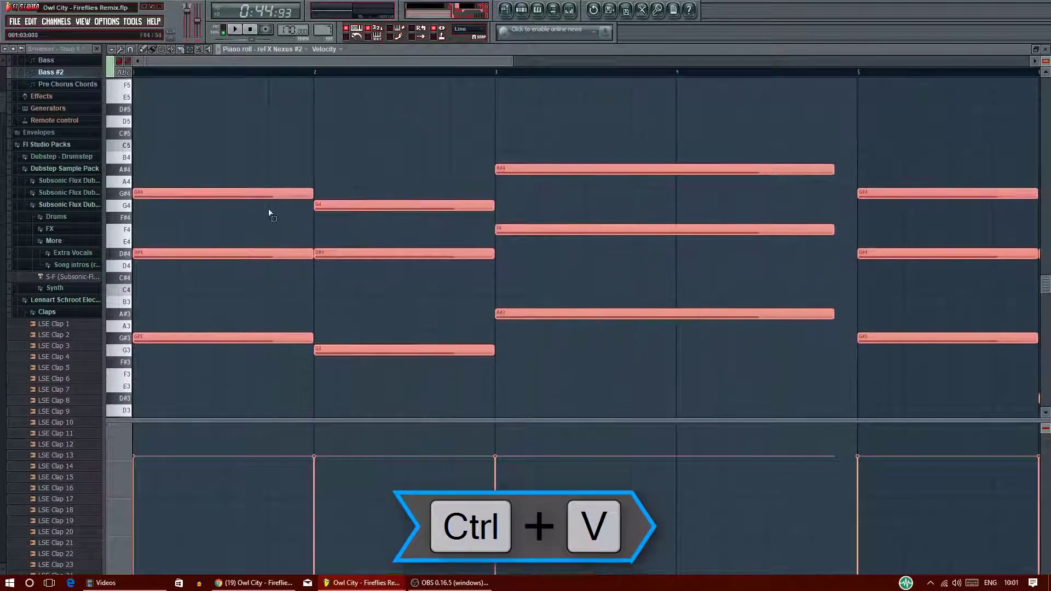
left_click(279, 159)
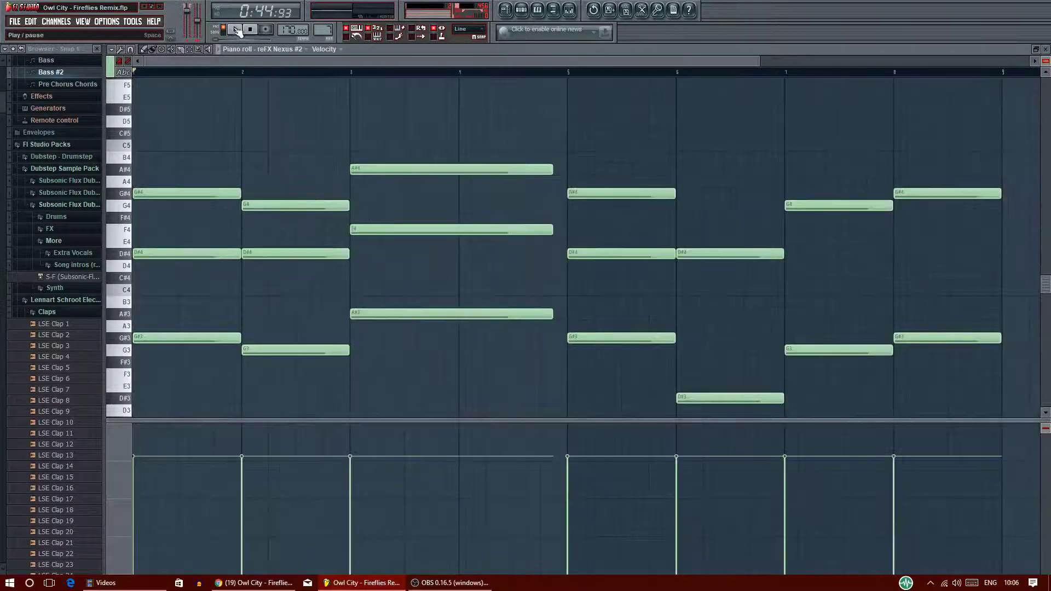
Reduce the Bass #2 chords to single notes G#4, D#4, F4, G#4, D#4, G4 and G#4 while listening, and return to the playlist
left_click(237, 30)
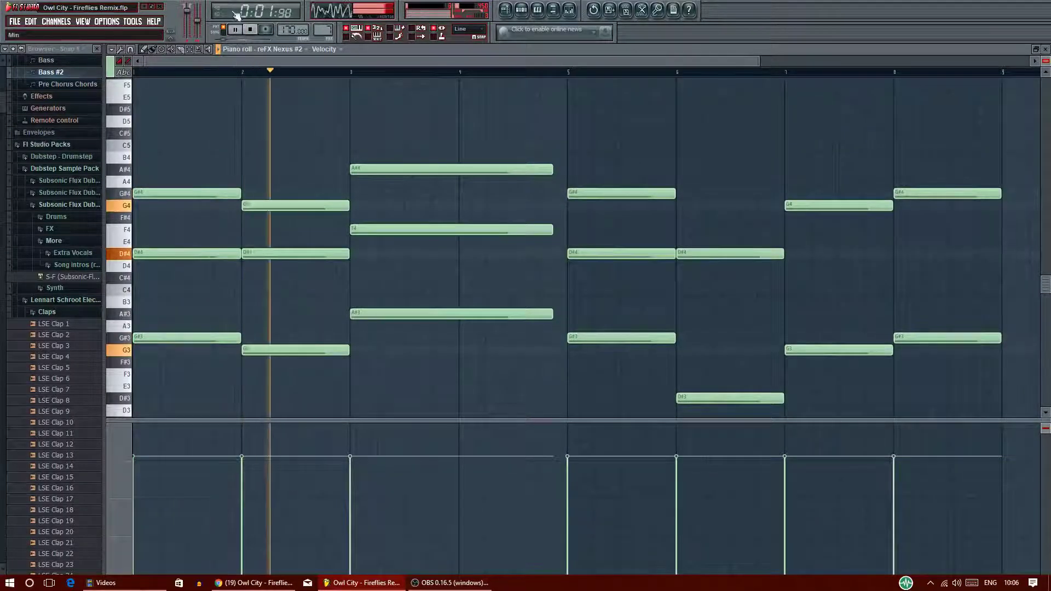
left_click(235, 30)
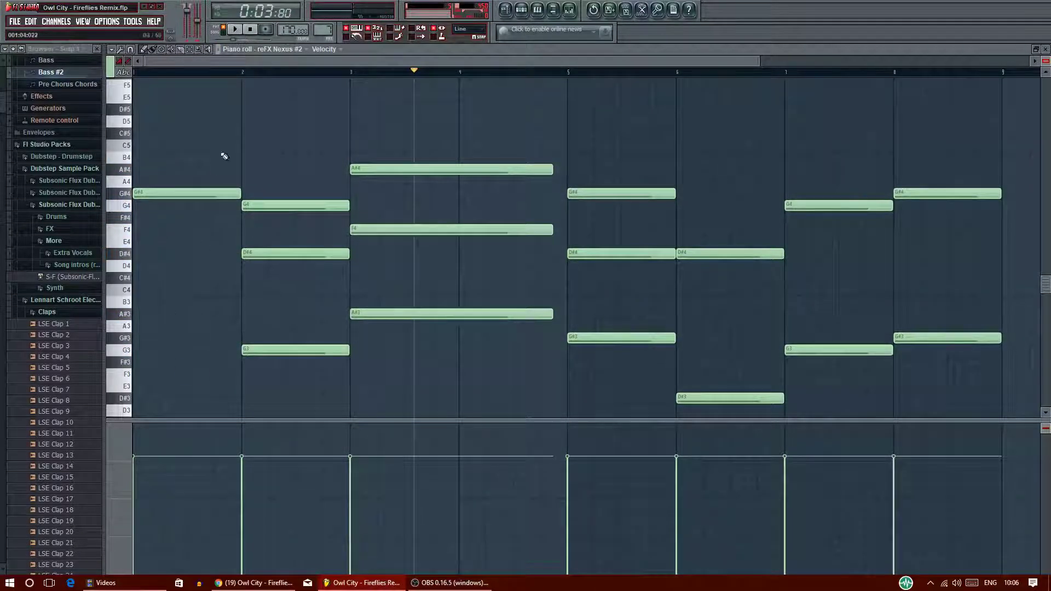
left_click(236, 30)
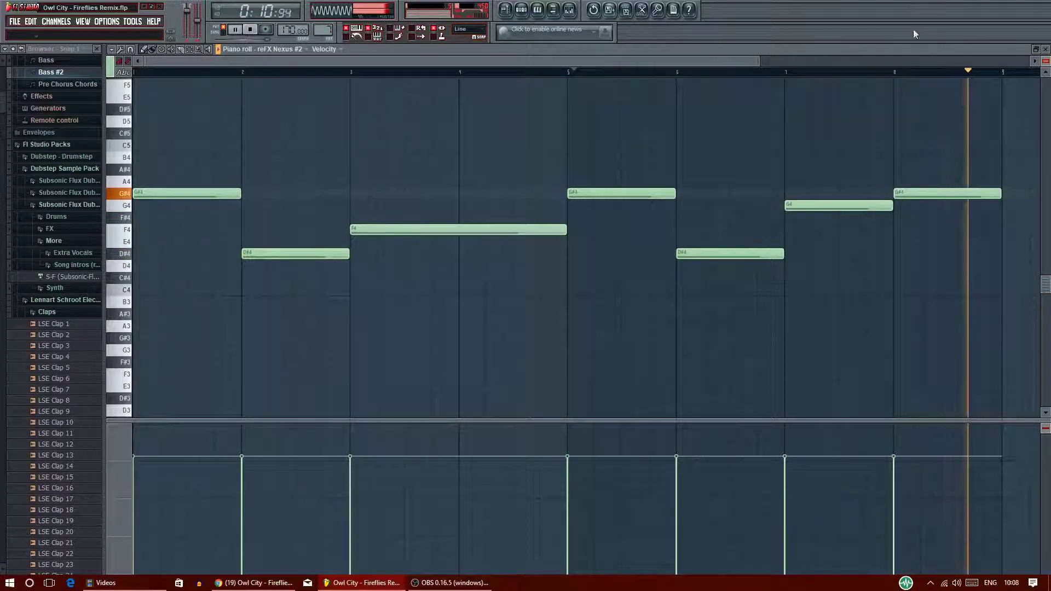
left_click(1045, 49)
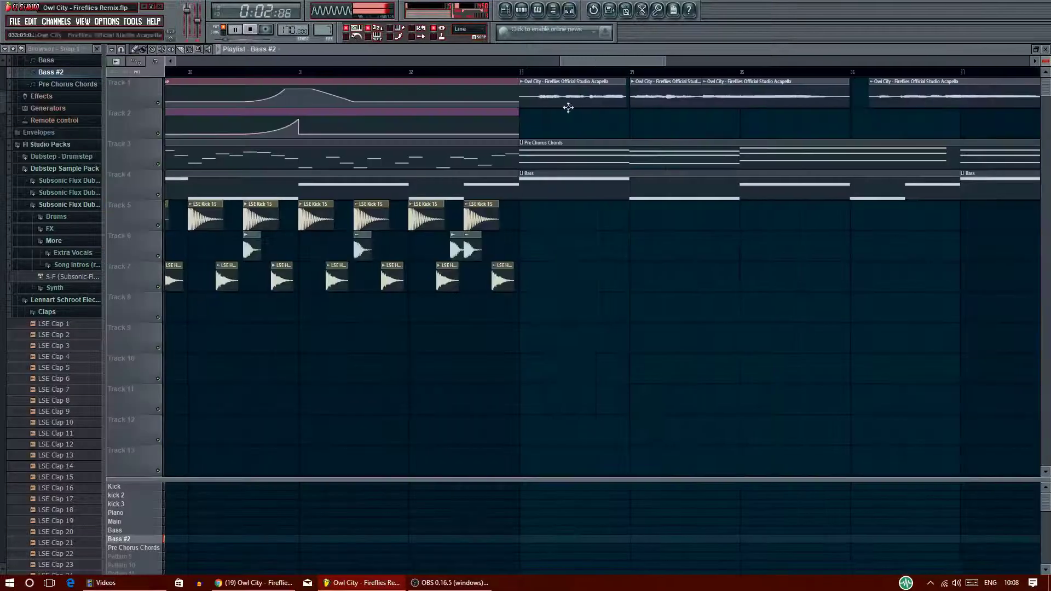
Replace the Bass clips under the pre-chorus chords on Track 4 with Bass #2 and listen to the Pre Chorus Chords #2 pattern
left_click_drag(565, 117, 552, 224)
left_click_drag(566, 184, 565, 202)
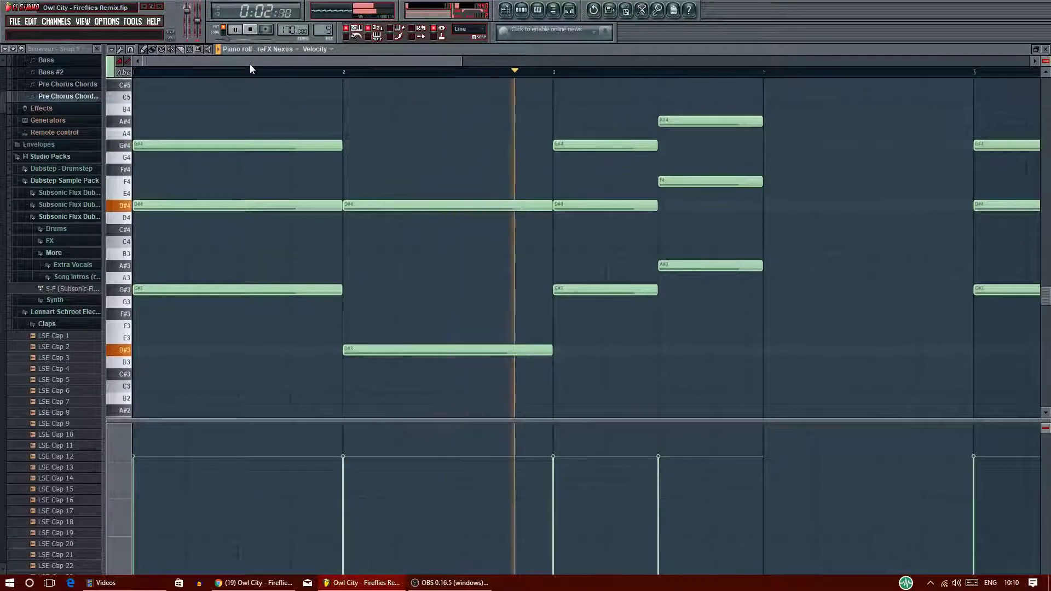
left_click(237, 30)
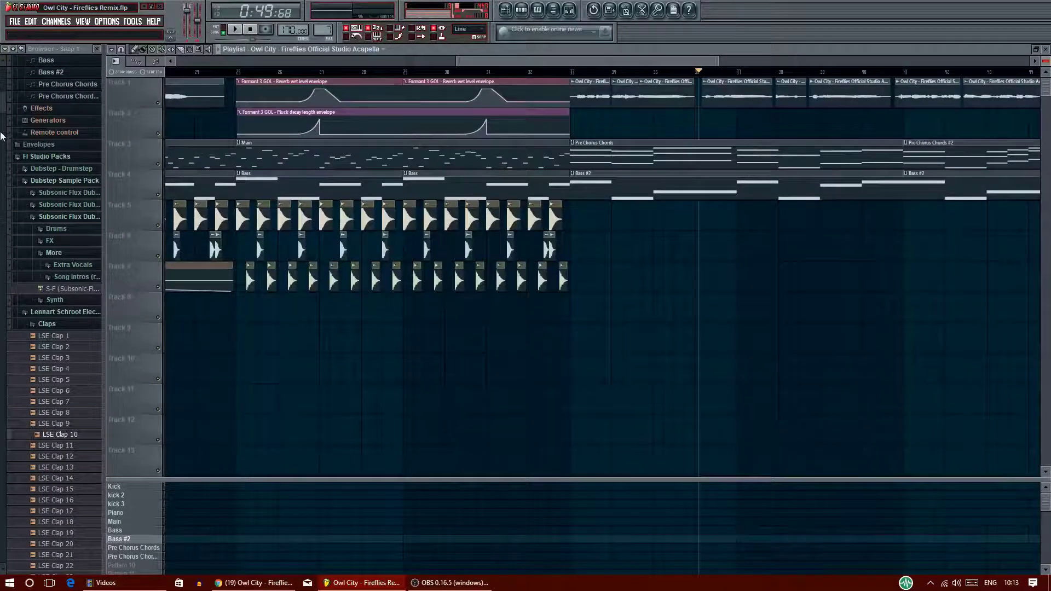
Place LSE Downlifter 8 on Track 8 at bar 33, adjust the playlist's stretch option, and shorten the clip to end at bar 41
scroll(43, 263, "down", 14)
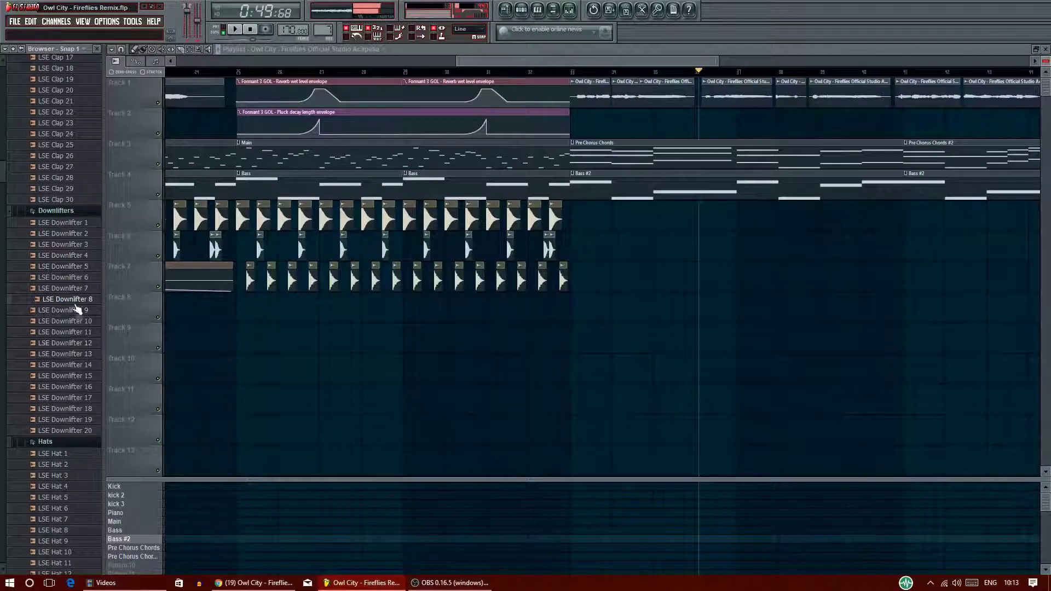
left_click_drag(567, 298, 569, 299)
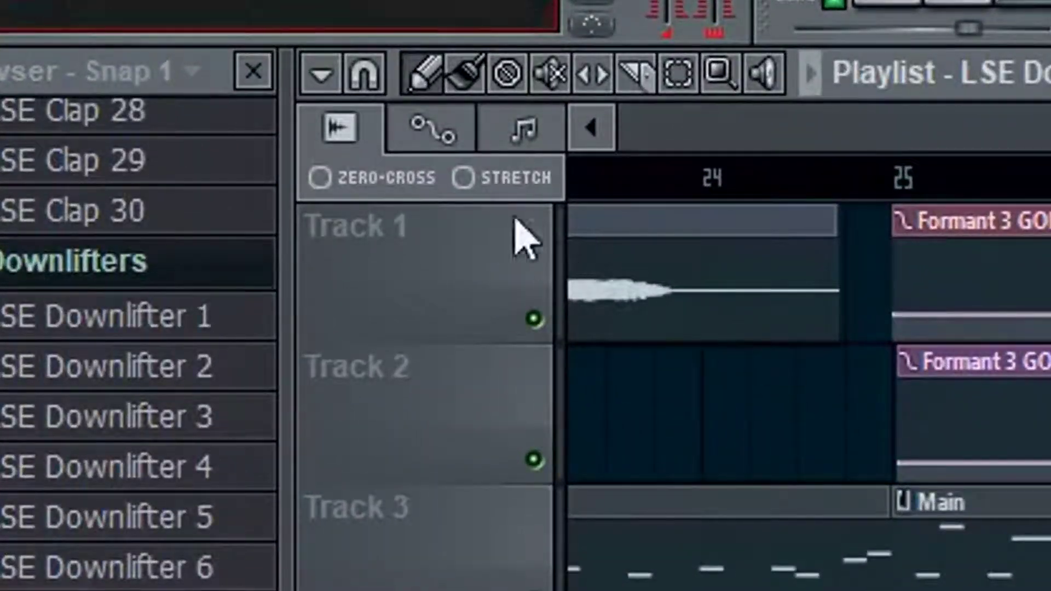
left_click(454, 176)
left_click(465, 178)
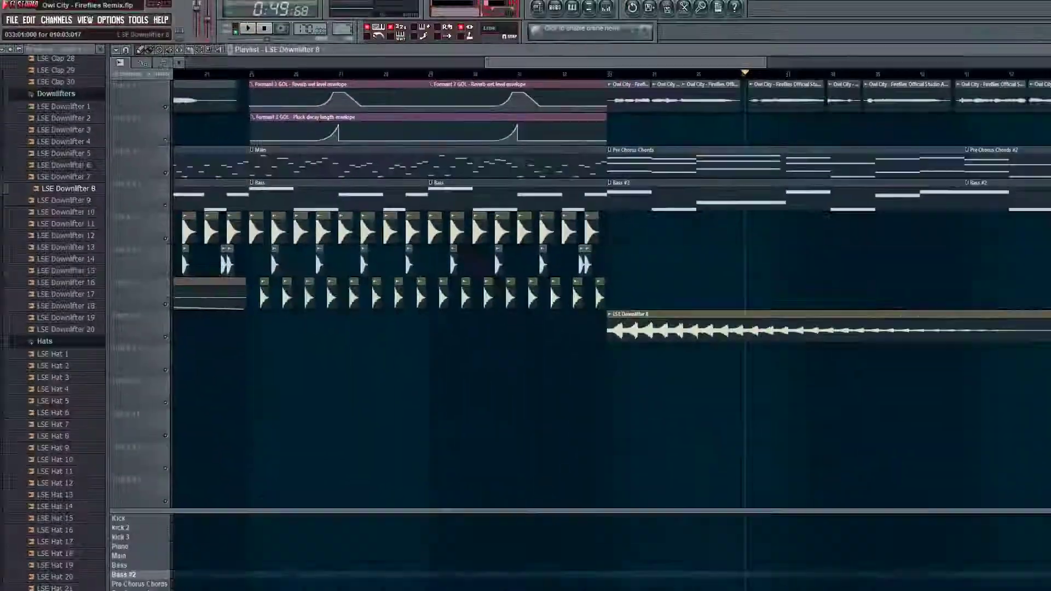
left_click_drag(1017, 301, 1003, 300)
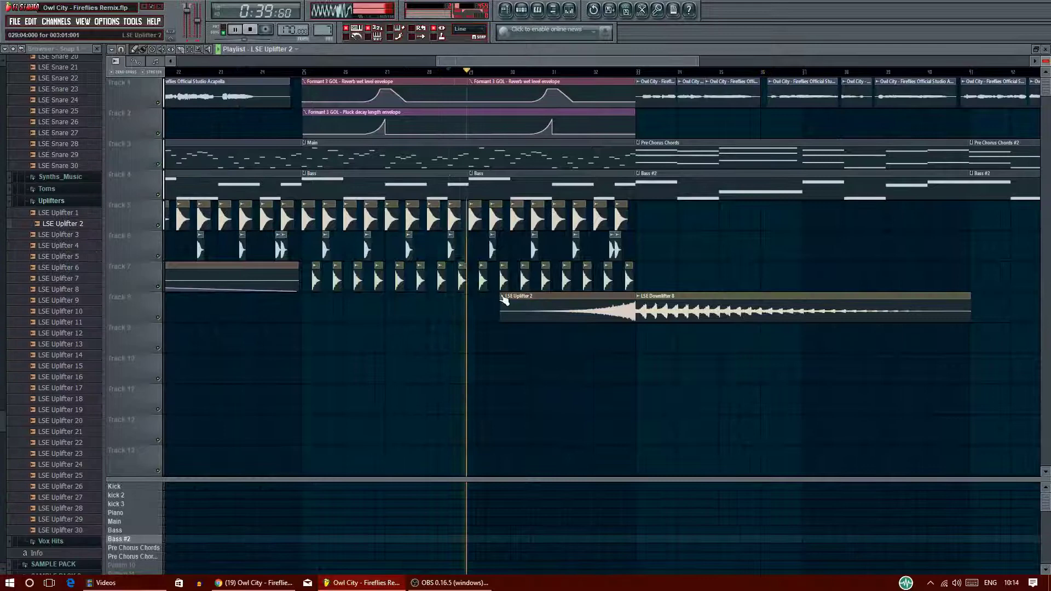
Create volume automation for the LSE Uplifter 2 clip and lower its start point for a fade-in
left_click(503, 298)
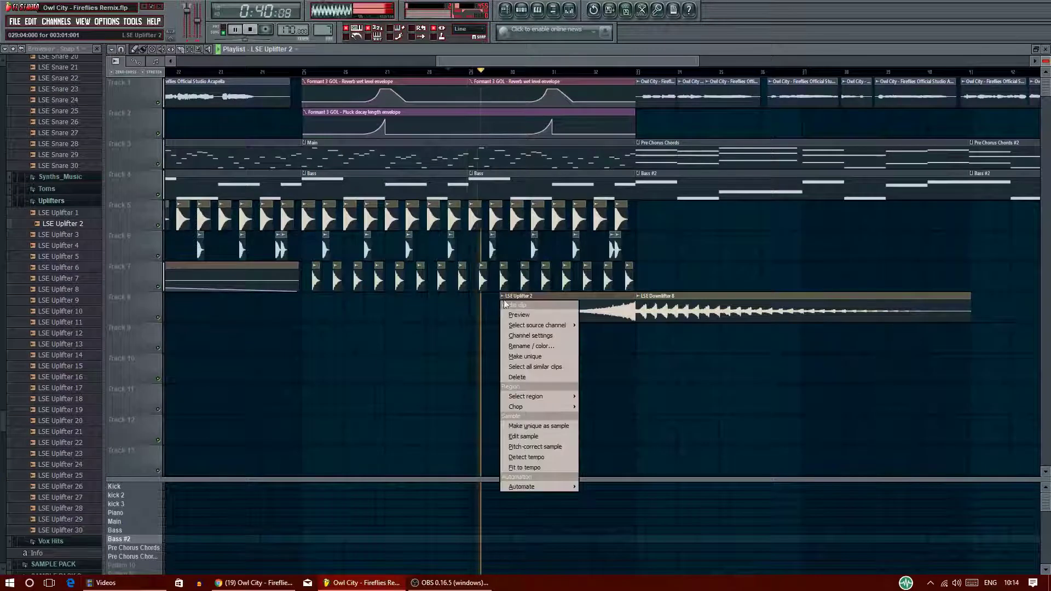
mouse_move(551, 484)
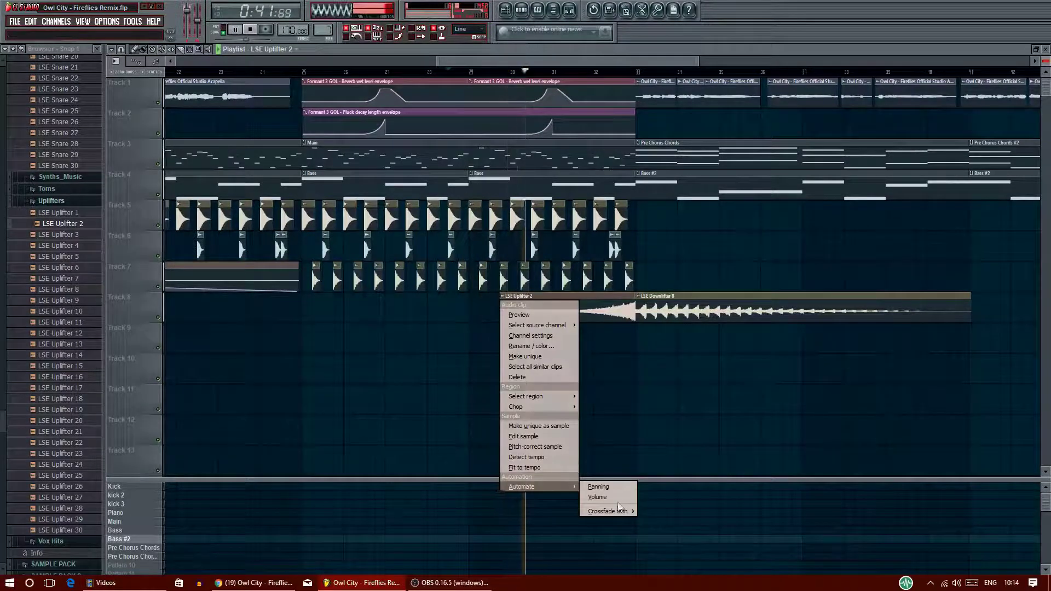
left_click(618, 500)
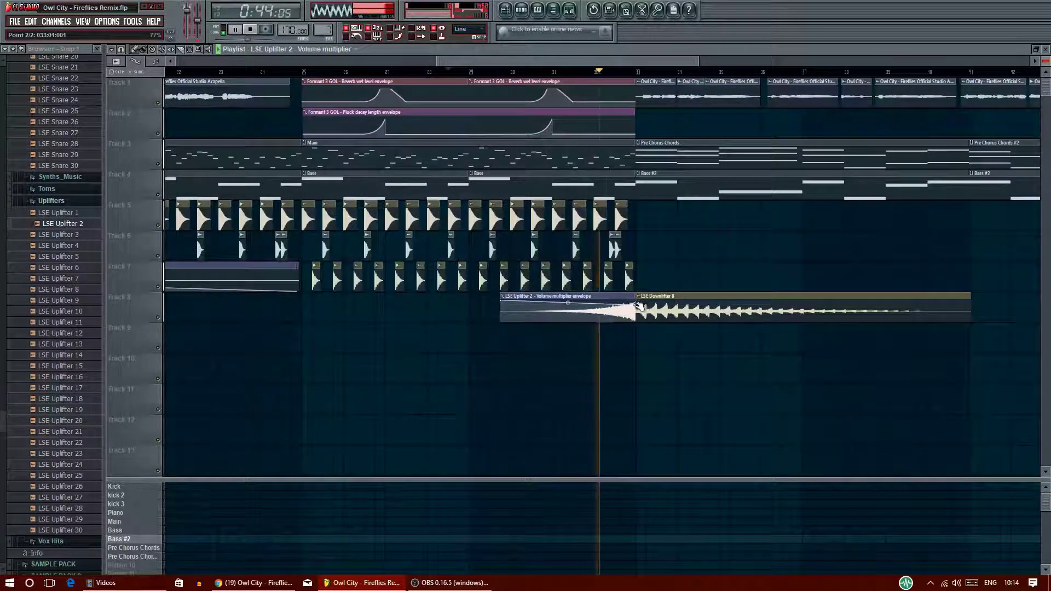
left_click_drag(504, 302, 500, 325)
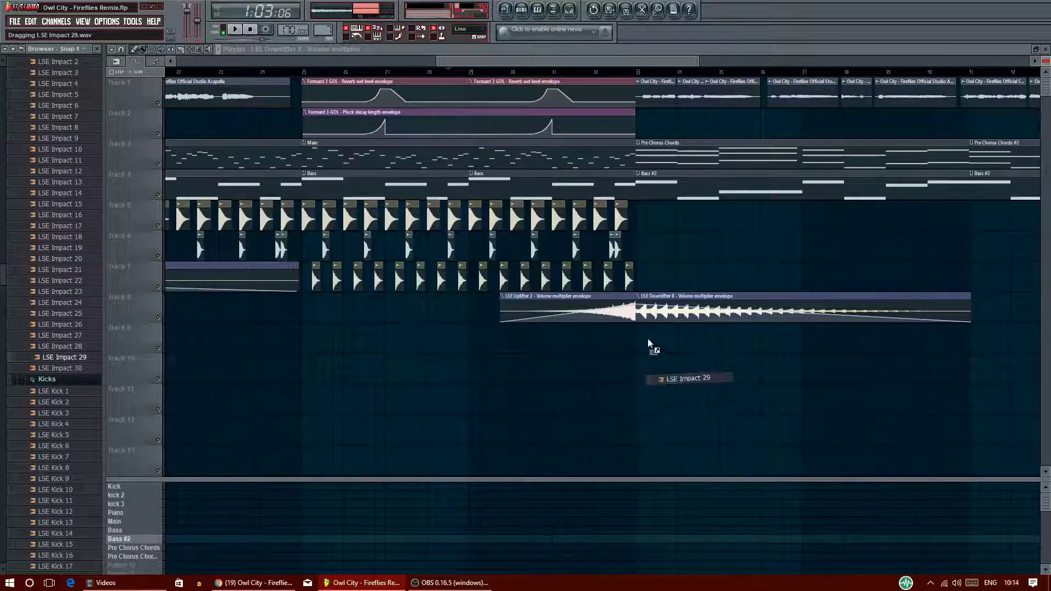
Place LSE Impact 29 on Track 9 at bar 33 and play the transition into the pre-chorus
mouse_move(641, 336)
left_mouse_down()
mouse_move(82, 331)
mouse_move(636, 334)
left_mouse_up()
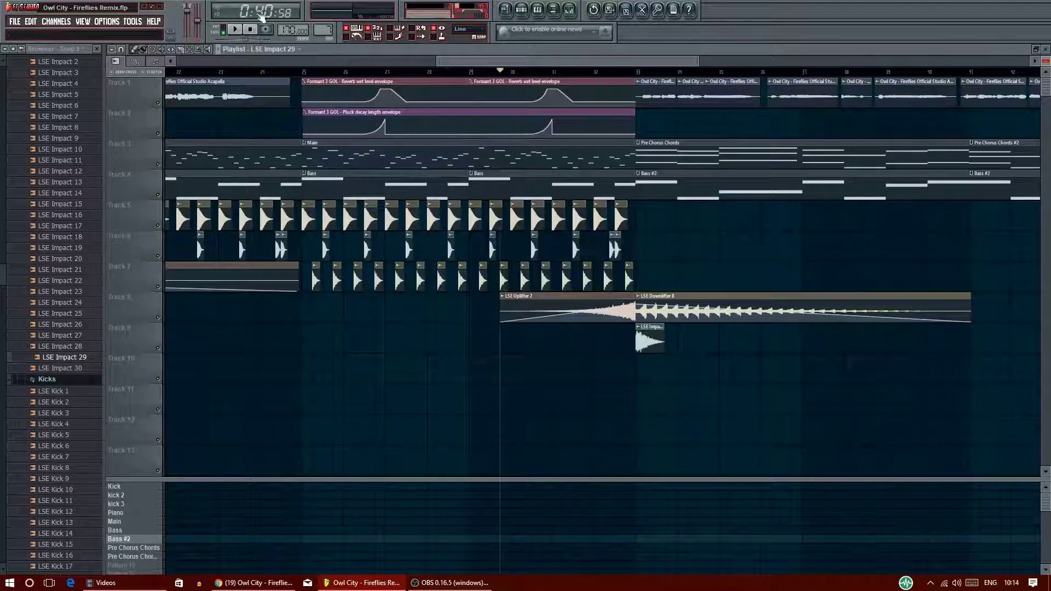
left_click(241, 30)
left_click_drag(454, 59, 563, 60)
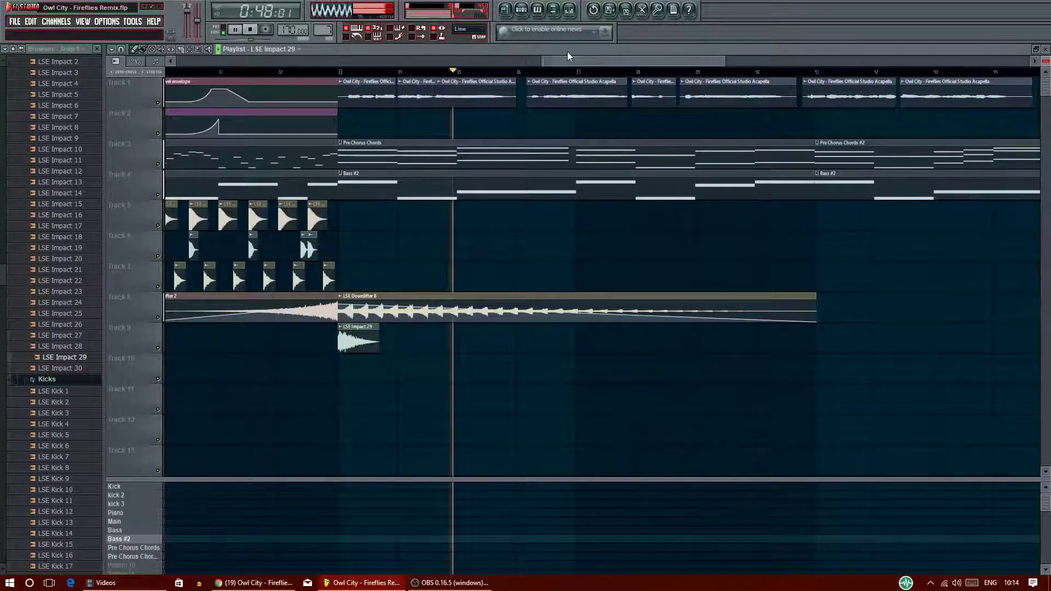
Create a pattern named background add and enter its melody notes in the piano roll
key("F4")
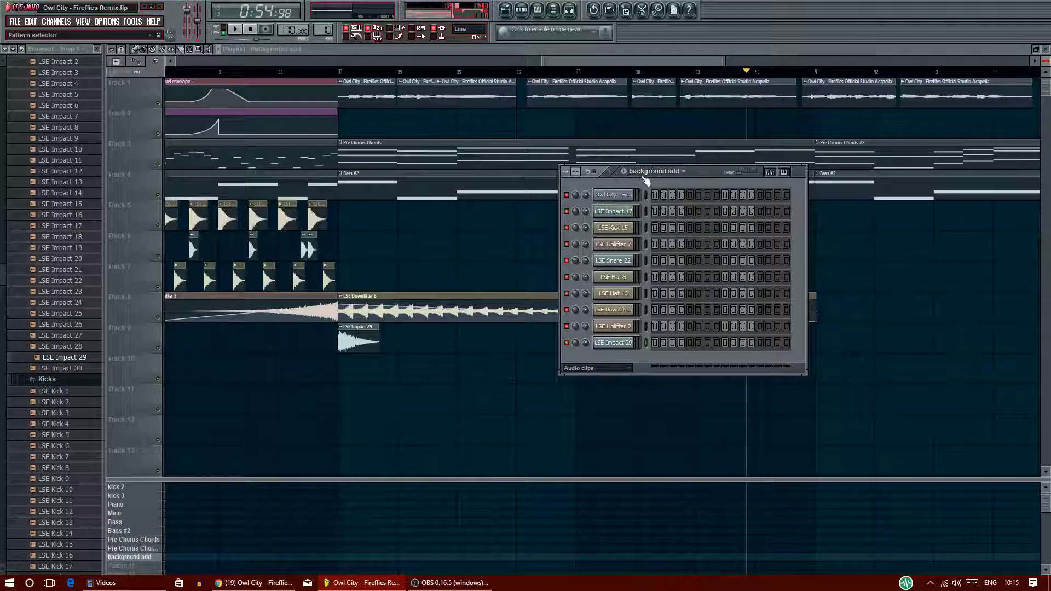
key("Page_Up")
key("F7")
left_click_drag(147, 192, 139, 183)
left_click_drag(341, 184, 150, 187)
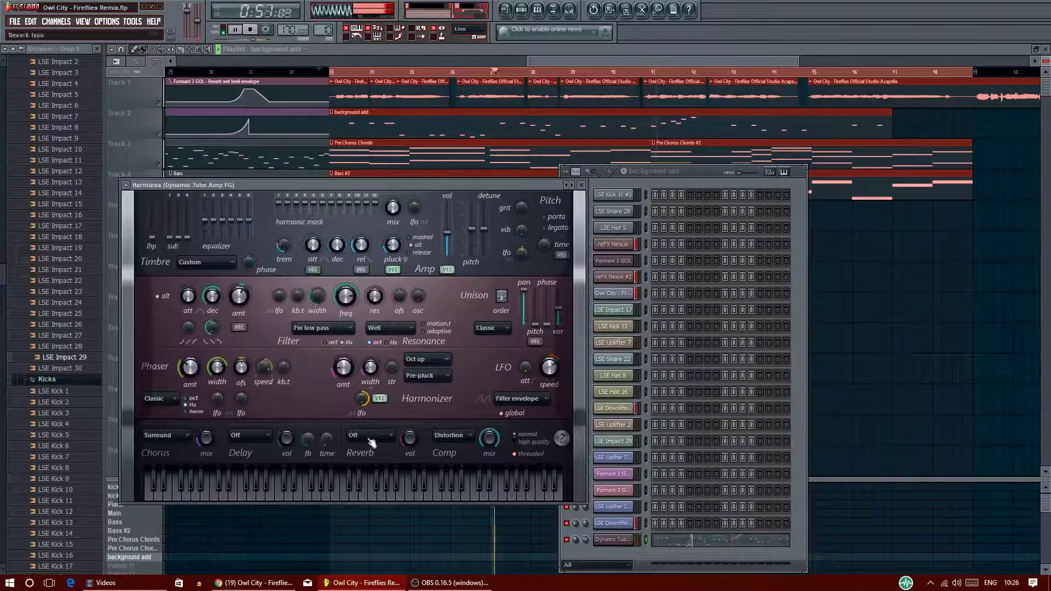
Try the Harmless presets Flesh it Out! GOL and Arpinator SF on the background add melody
left_click(126, 185)
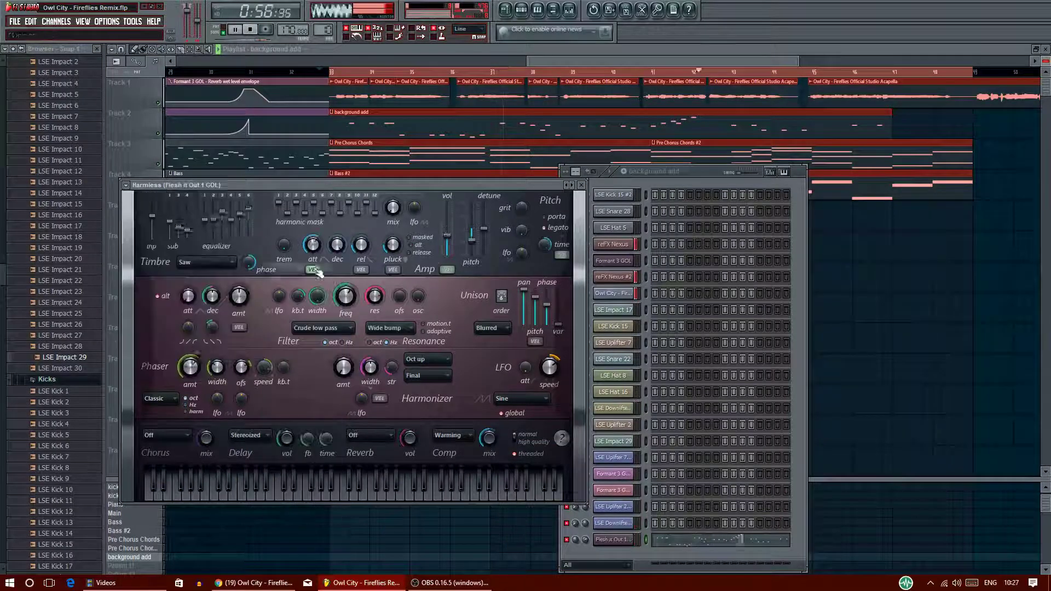
left_click(126, 185)
left_click(404, 239)
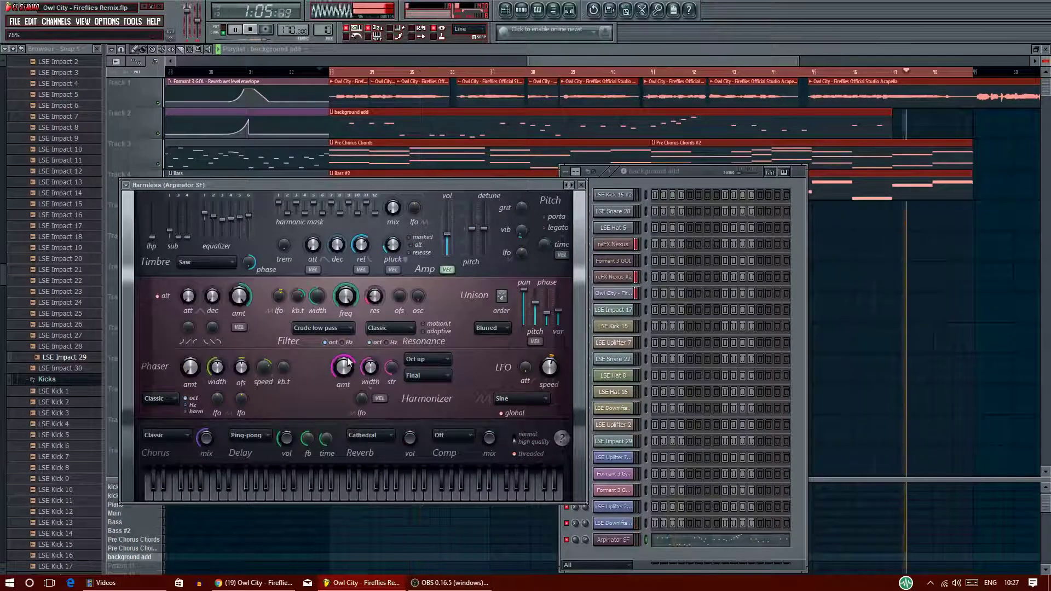
left_click(581, 185)
Open the Formant 3 GOL channel of the background add pattern in the piano roll
right_click(613, 260)
left_click(669, 266)
Place LSE Snare 22 hits on Track 7 along the kicks in the section from bar 41
left_click_drag(559, 60, 729, 63)
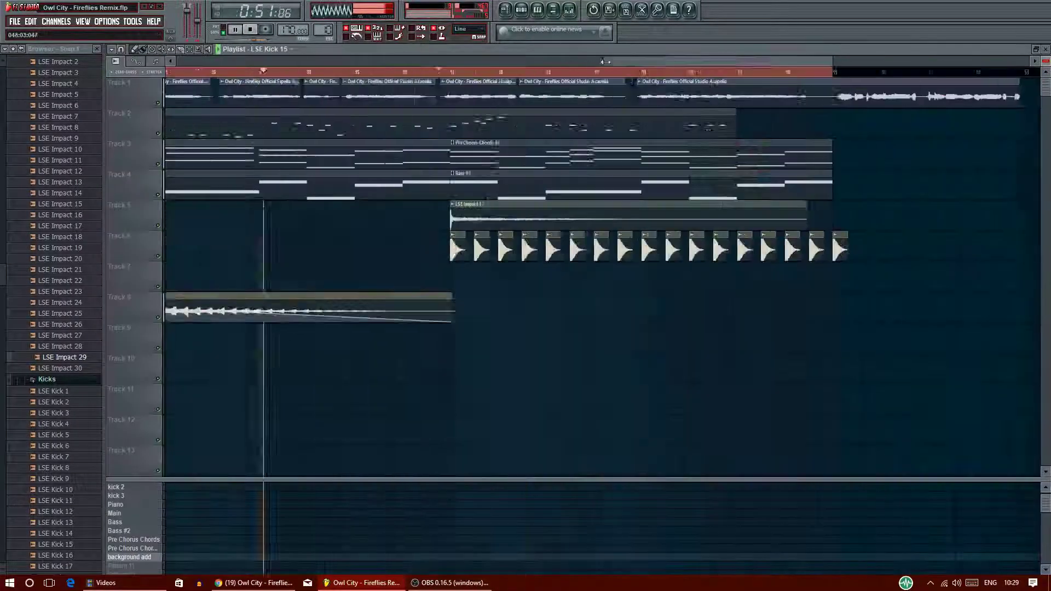
left_click_drag(728, 61, 757, 61)
left_click(428, 279)
left_click(569, 279)
left_click(788, 278)
left_click(809, 279)
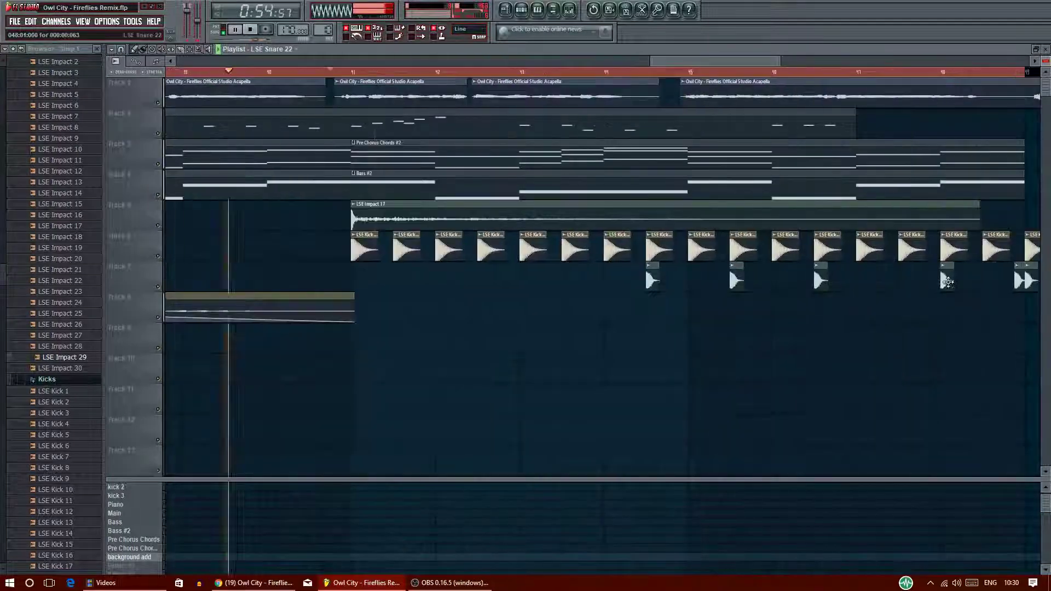
Remove a surplus snare from Track 7, rework the hits further along Tracks 6 and 7, and listen to the drums
left_click_drag(657, 65, 745, 64)
right_click(579, 278)
left_click(622, 249)
left_click(789, 249)
left_click(873, 249)
left_click(788, 279)
key("space")
left_click(552, 312)
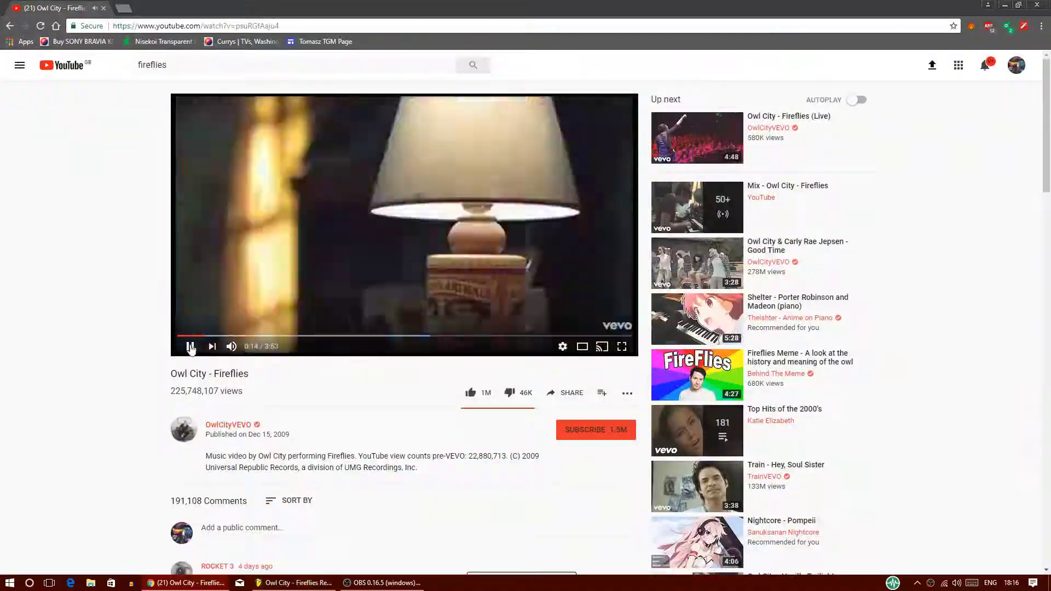
Search YouTube for "fireflies piano", open the IMPOSSIBLE REMIX video of Owl City's "Fireflies" and pause it
left_click(273, 65)
type("piano")
key("Return")
left_click(408, 328)
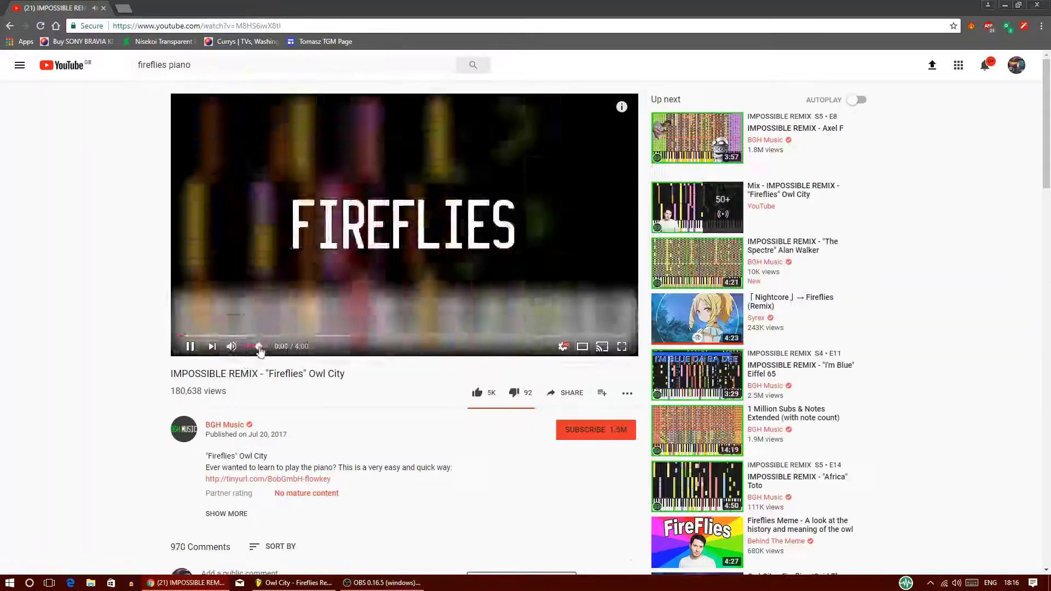
left_click(190, 347)
Switch to FL Studio and draw one-beat D#6, D6 and A#5 notes for reFX Nexus, using the video as reference
left_click(320, 584)
left_click(143, 248)
left_click(189, 583)
left_click(298, 583)
left_click_drag(157, 248, 184, 248)
left_click(188, 259)
left_click(239, 303)
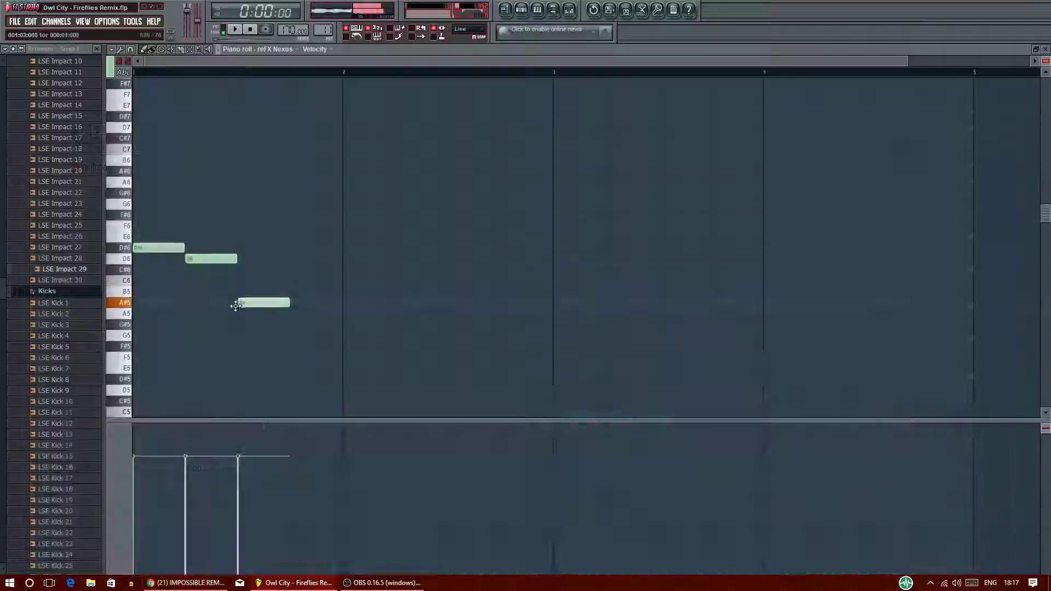
Add D#6, D6, A#5 and C6 from bar 2, shift the first A#5 half a beat later, and play the melody
left_click(189, 583)
left_click(298, 583)
left_click(293, 248)
left_click_drag(544, 283, 557, 282)
left_click_drag(262, 303, 289, 302)
left_click_drag(316, 247, 343, 248)
left_click_drag(369, 258, 395, 259)
key("space")
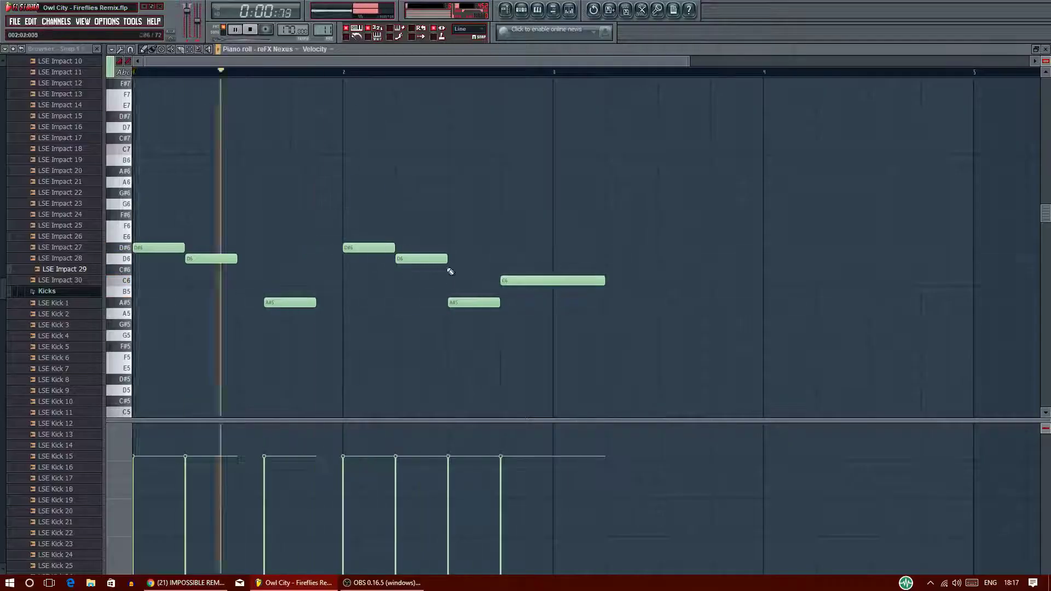
Shift the second A#5 half a beat later, start a three-beat C6 at bar 3, and add A#5 and C6 after it
left_click(189, 583)
left_click(298, 582)
left_click(636, 302)
left_click_drag(547, 281, 574, 281)
left_click_drag(645, 302, 707, 281)
left_click_drag(672, 303, 725, 303)
key("space")
left_click(766, 284)
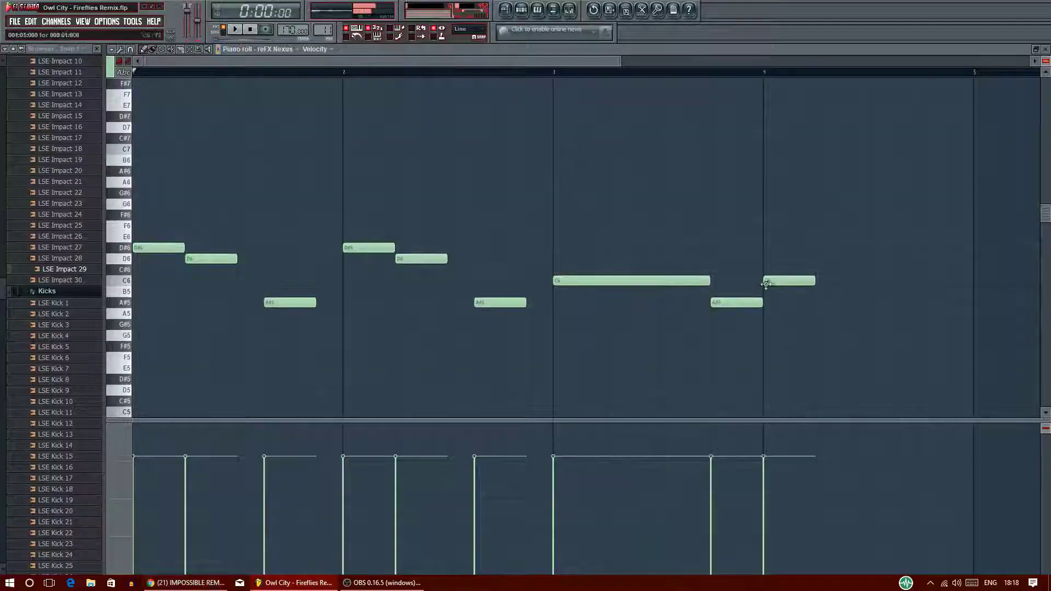
Shape the melody's ending with C6, D#6 and a long G6, adjusting their timing against the reference video
left_click_drag(918, 204, 971, 204)
key("space")
left_click(188, 583)
left_click(298, 583)
left_click_drag(564, 281, 590, 281)
left_click_drag(619, 247, 644, 248)
left_click_drag(673, 204, 752, 204)
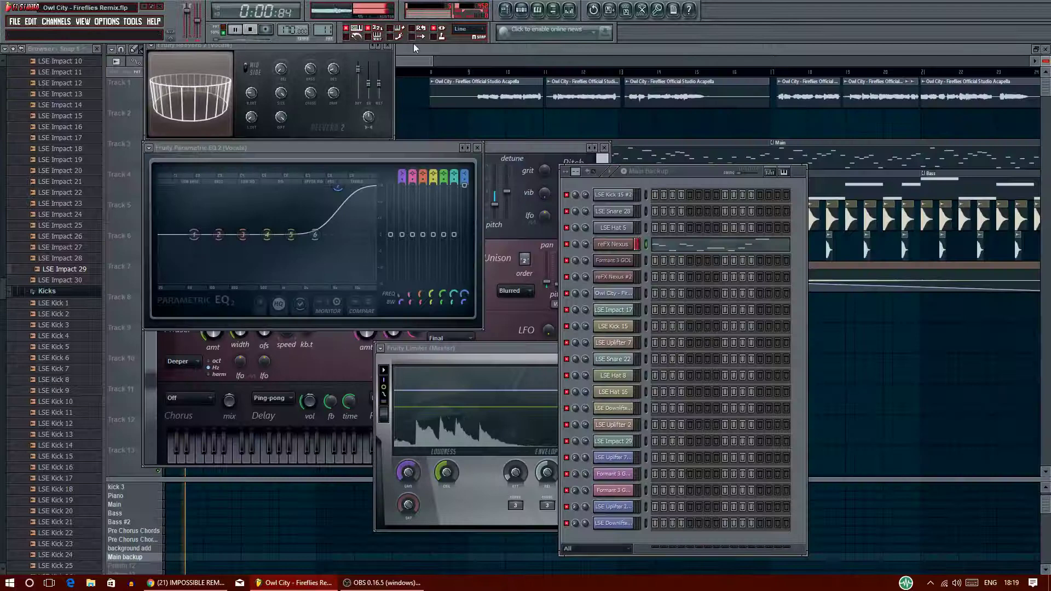
Place the Main backup clip on Track 2 just before bar 5 in the playlist and listen to it with the piano
left_click(424, 49)
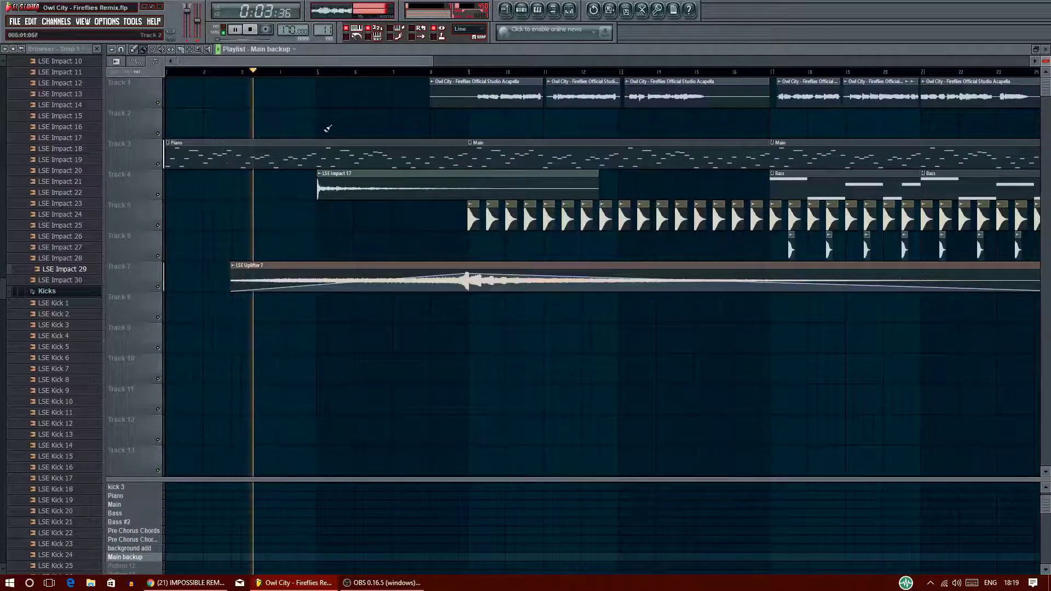
left_click(308, 123)
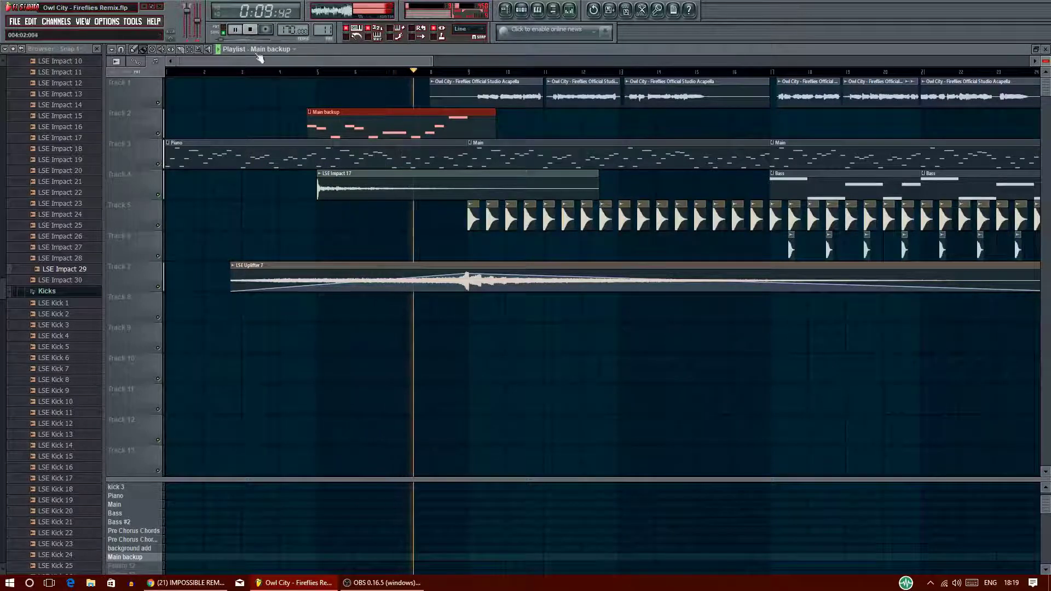
left_click(236, 29)
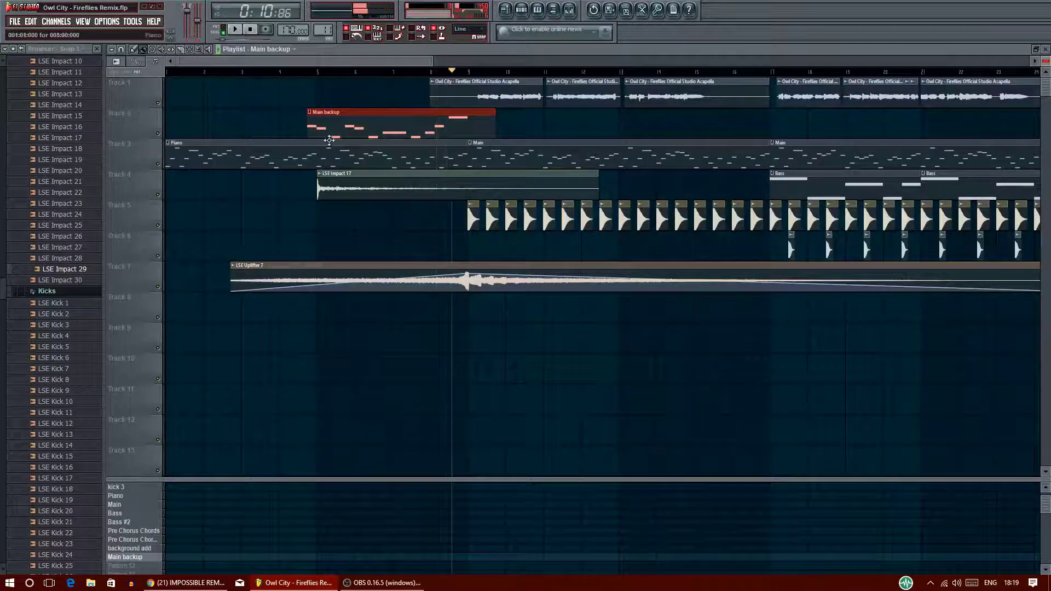
Open the Main backup pattern and work on the Harmonizer strength of its Harmless Waveguide FG sound during playback
double_click(338, 120)
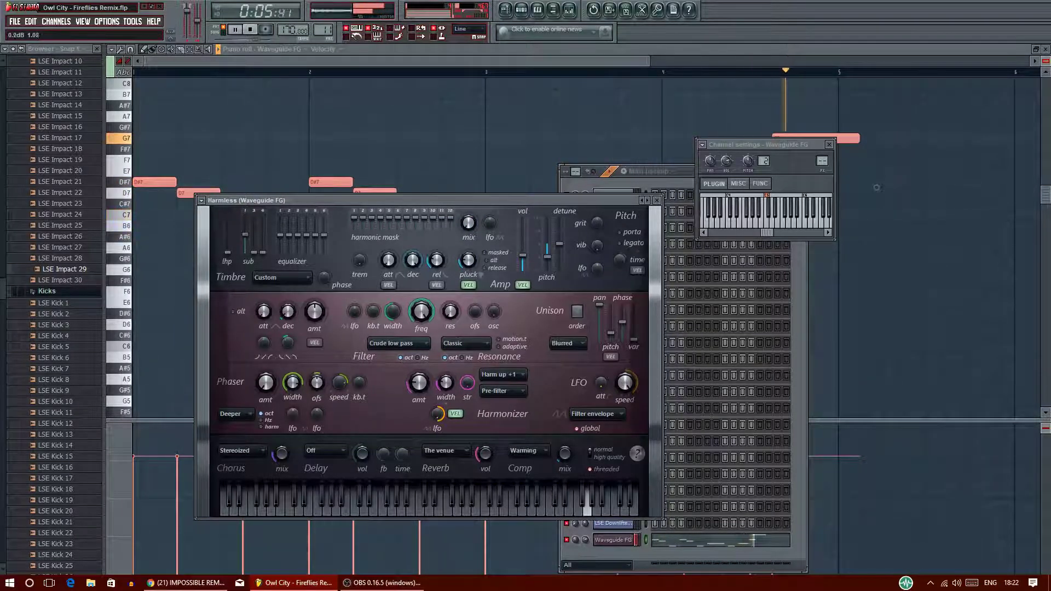
left_click(469, 382)
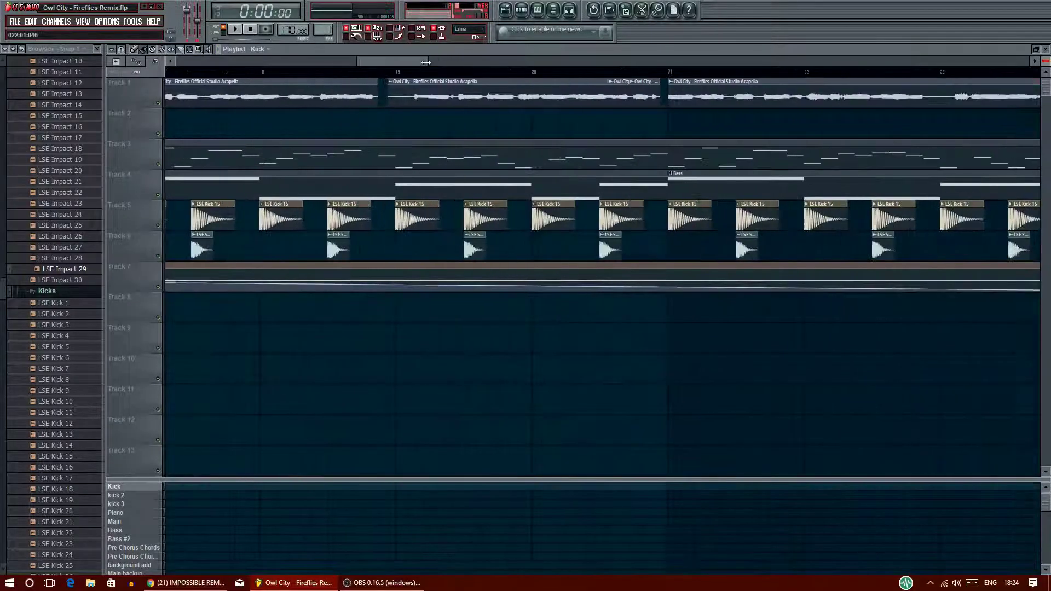
Show the Kick pattern in the step sequencer and listen to its kick and snare
left_click_drag(425, 62, 385, 60)
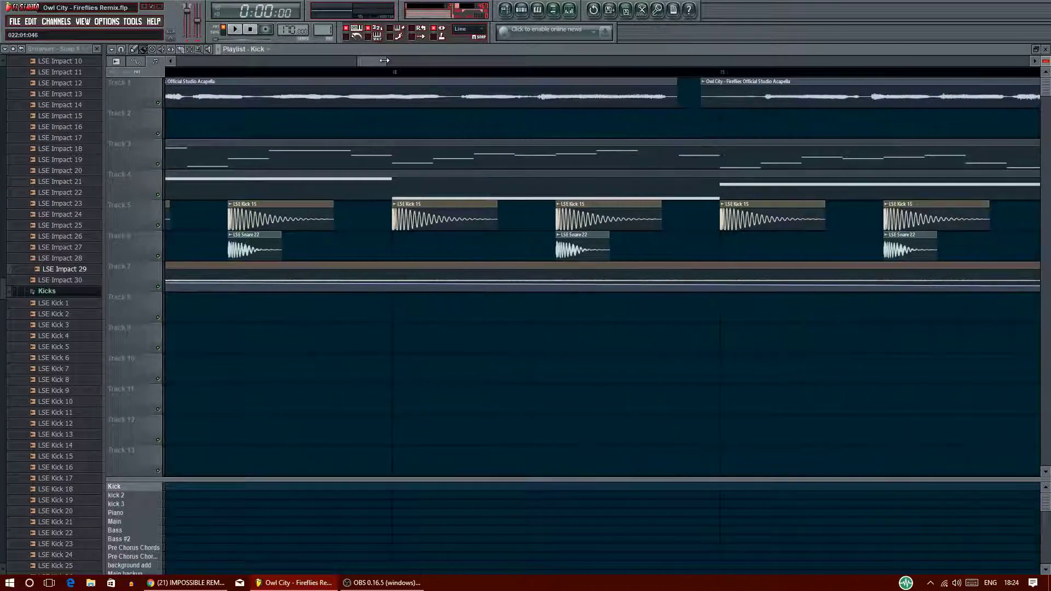
left_click(523, 11)
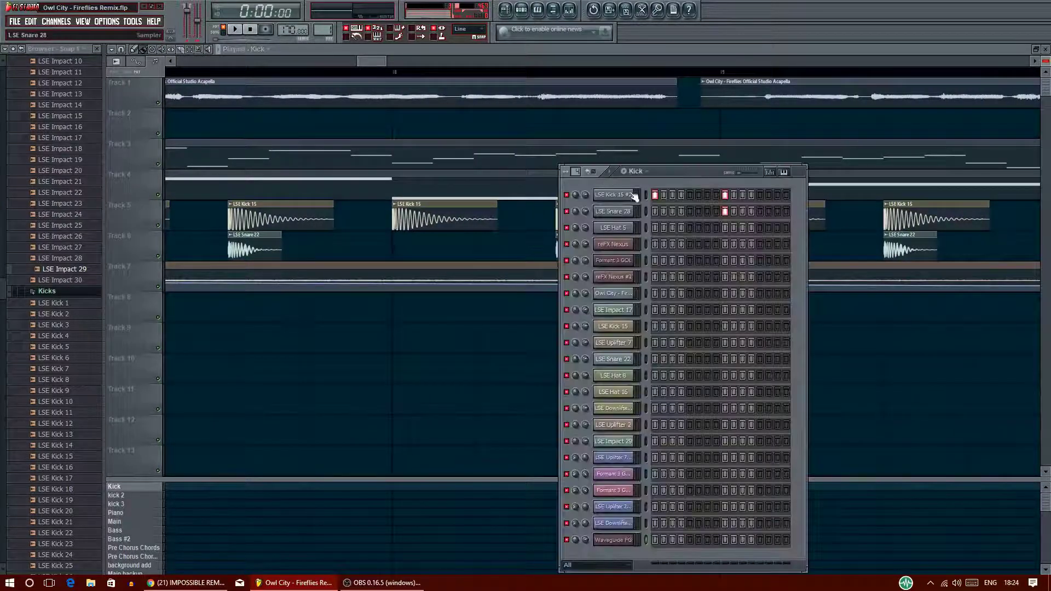
left_click(647, 172)
key("space")
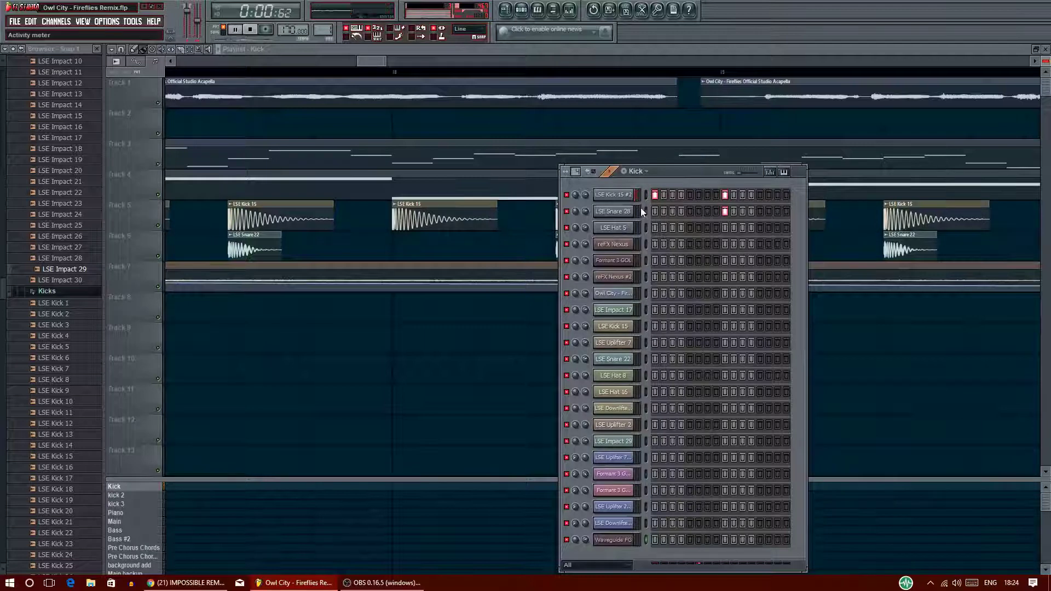
key("space")
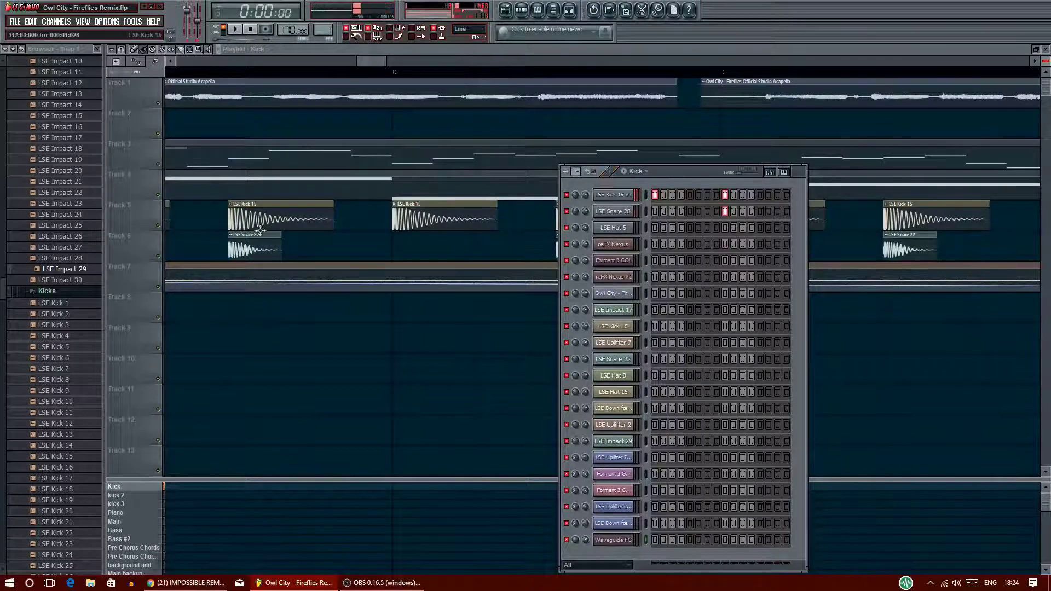
Replace the LSE Snare 28 channel's sample with LSE Snare 22, switch to the kick 2 pattern, and listen to the new snare
scroll(77, 367, "down", 15)
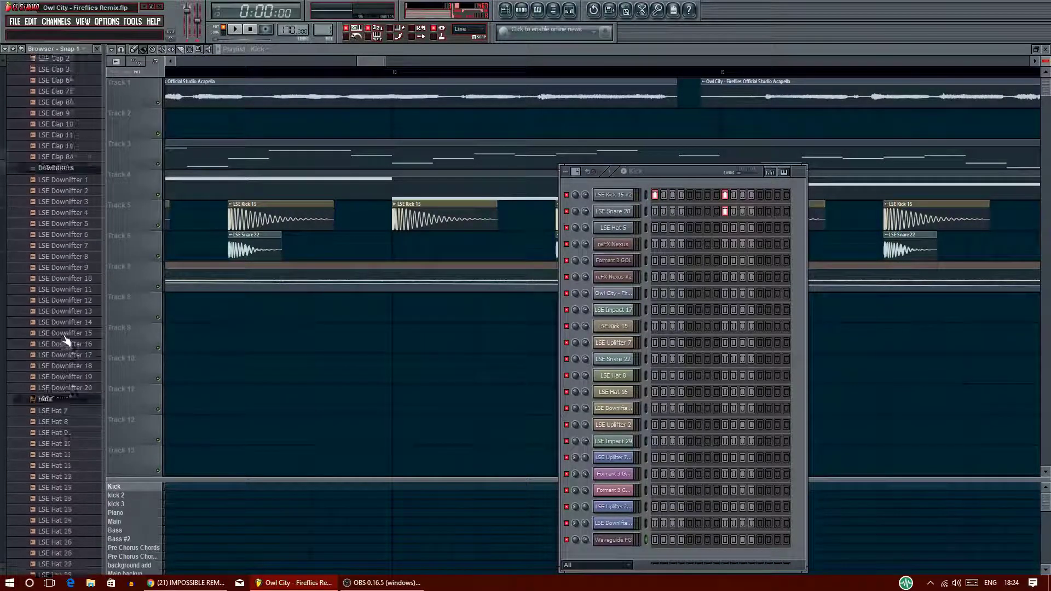
scroll(71, 336, "down", 15)
left_click_drag(57, 350, 626, 213)
left_click(624, 172)
key("space")
key("space")
scroll(627, 148, "right", 10)
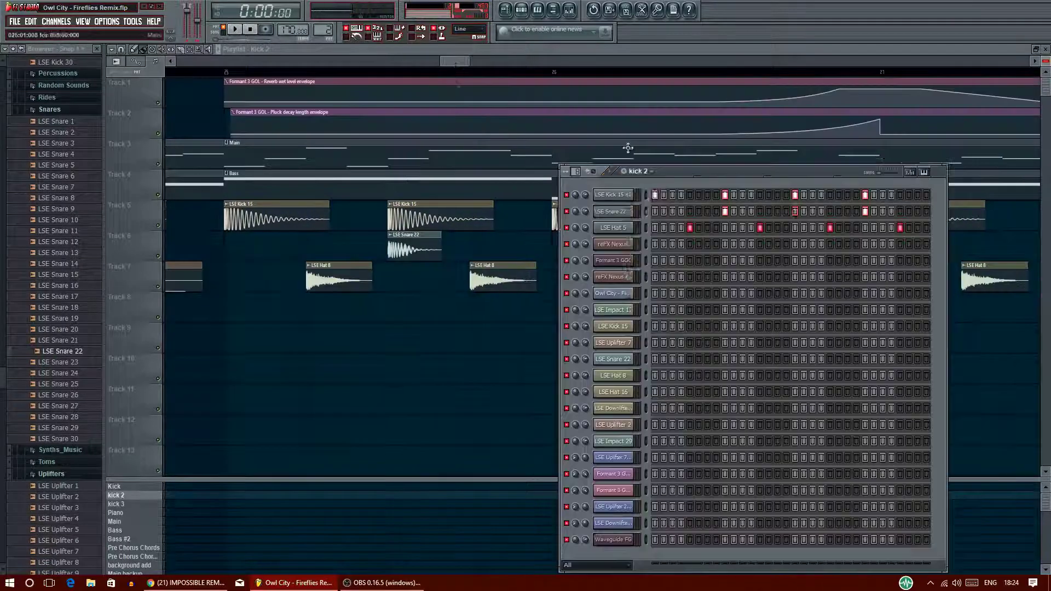
Replace the LSE Hat 5 channel's sample with LSE Hat 8
scroll(56, 349, "up", 12)
scroll(56, 348, "up", 3)
left_click_drag(57, 224, 613, 228)
Place seven Kick pattern clips in a row on Track 5 from bar 17 through bar 23, in place of the kick samples
left_click(114, 487)
scroll(453, 164, "down", 5)
left_click(328, 216)
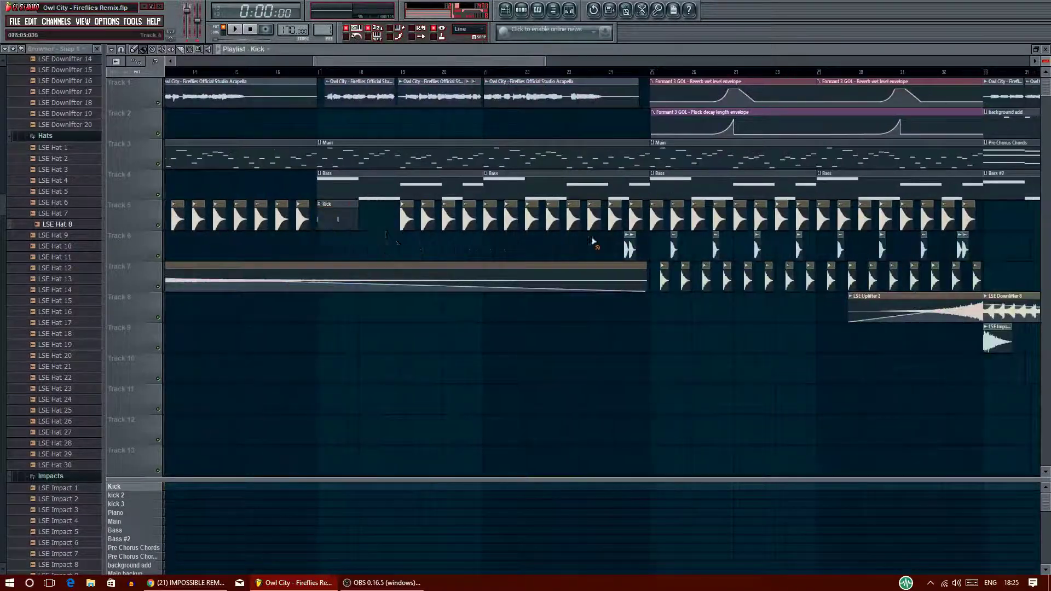
left_click(378, 216)
left_click(420, 216)
key("space")
left_click(463, 216)
left_click(504, 216)
left_click(546, 216)
left_click(584, 216)
Place three kick 2 clips on Track 5 from bar 25, delete the kick, snare and hat samples they replace, and listen
scroll(559, 237, "right", 5)
left_click(116, 496)
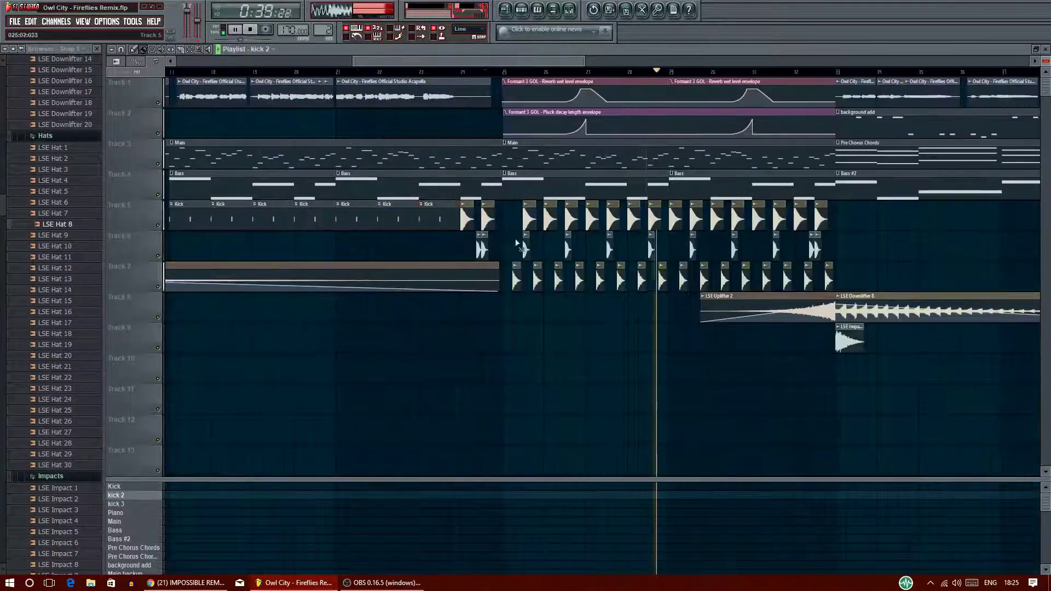
right_click(509, 219)
left_click(515, 216)
left_click(594, 215)
left_click(677, 214)
right_click(609, 247)
right_click(620, 279)
key("space")
key("space")
left_click_drag(355, 61, 407, 73)
left_click_drag(569, 61, 638, 61)
key("space")
Clone the Kick pattern, shorten the step sequencer to 16 steps, and play the copy's kick and snare
left_click(115, 487)
key("F6")
left_click(639, 171)
left_click(727, 244)
left_click_drag(947, 355, 806, 356)
key("space")
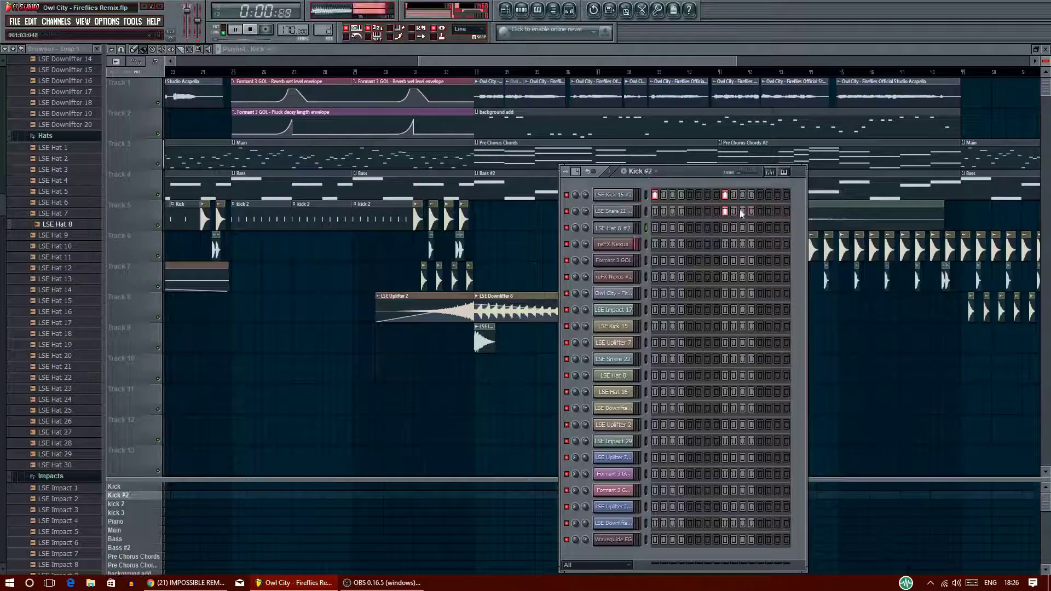
left_click_drag(477, 64, 610, 58)
key("F6")
left_click(331, 305)
right_click(332, 305)
key("F6")
left_click(590, 328)
key("F6")
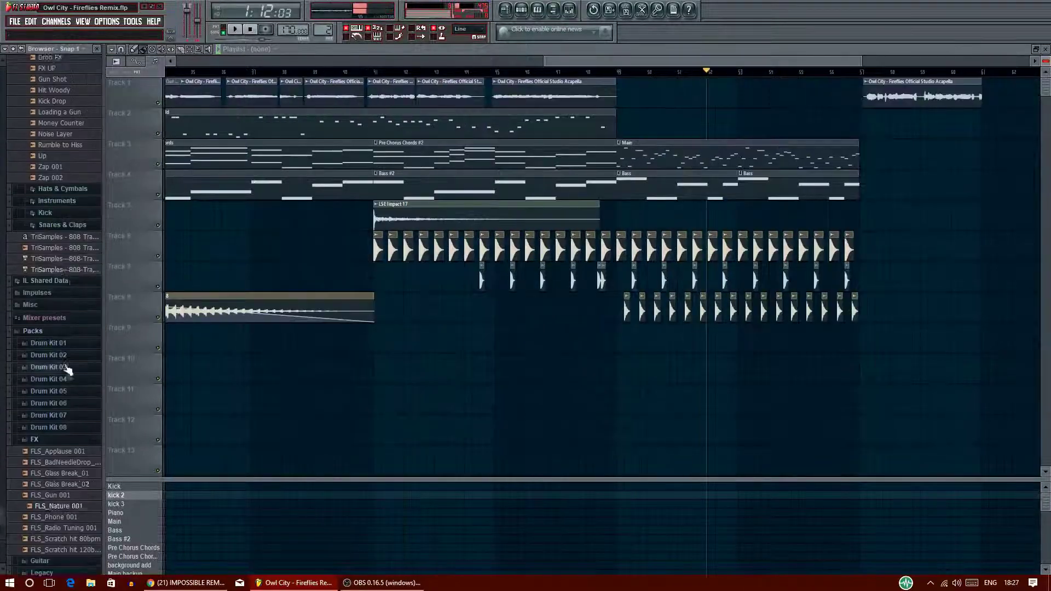
Copy the LSE Uplifter 2, LSE Downlifter 8 and impact clips onto Tracks 9 and 10 so the transition hits at bar 49, and play it
left_click_drag(600, 65, 596, 61)
left_click_drag(434, 71, 426, 71)
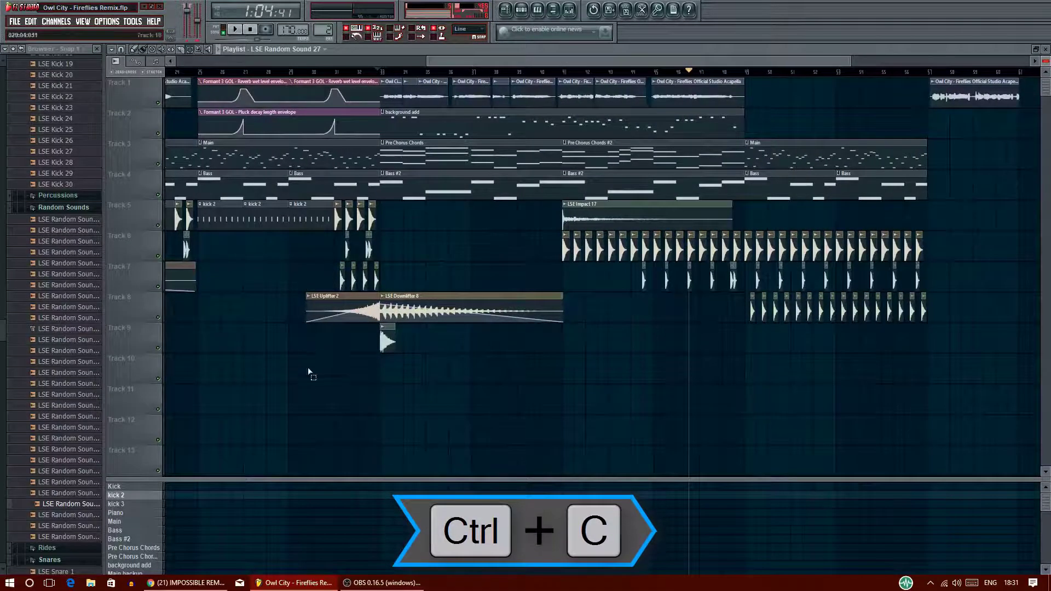
left_click_drag(308, 372, 441, 296)
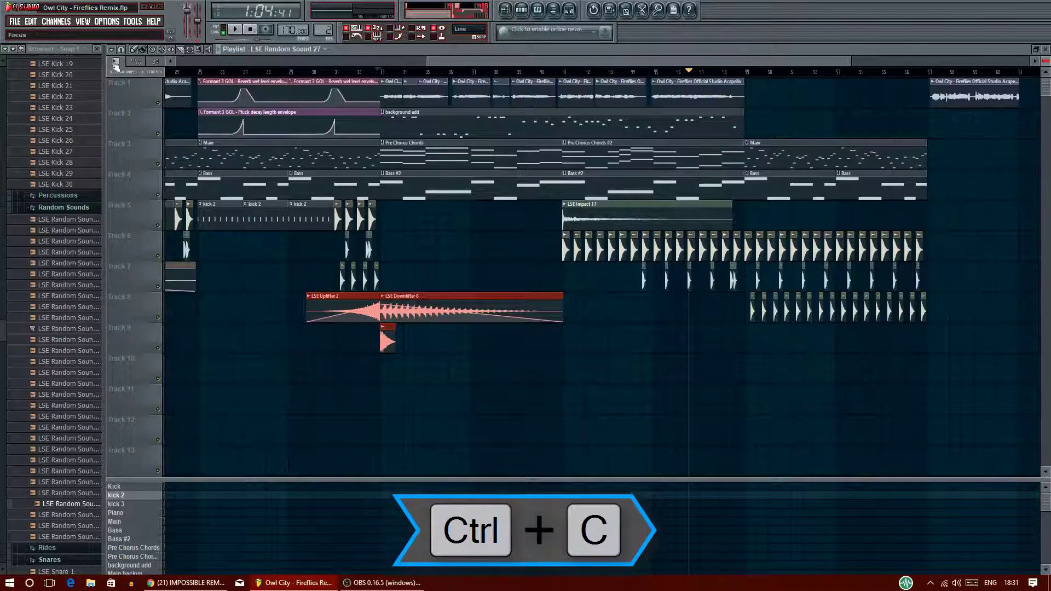
left_click(133, 50)
key("ctrl+v")
left_click_drag(246, 305, 720, 344)
key("space")
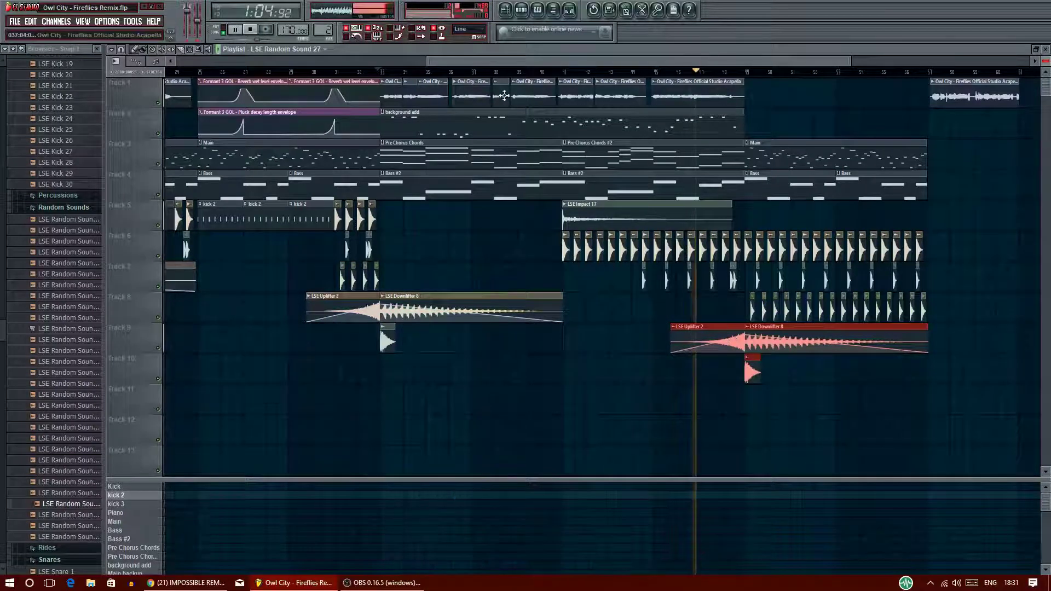
Place a Main clip on Track 3 at bar 57 and Bass clips on Track 4 at bars 57 and 61
left_click_drag(489, 66, 661, 91)
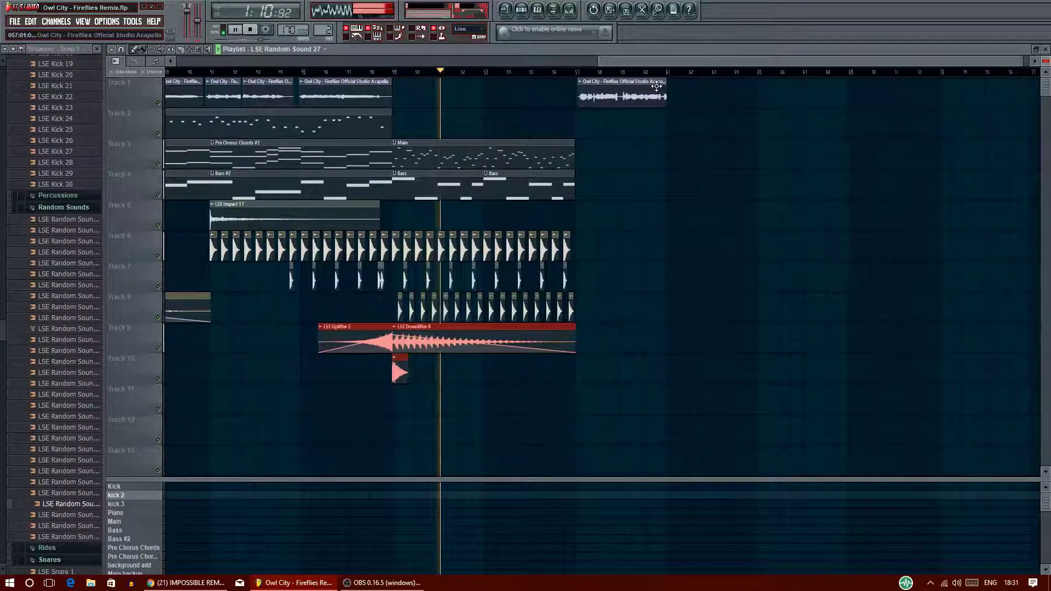
left_click_drag(661, 63, 726, 68)
left_click(429, 154)
left_click(445, 159)
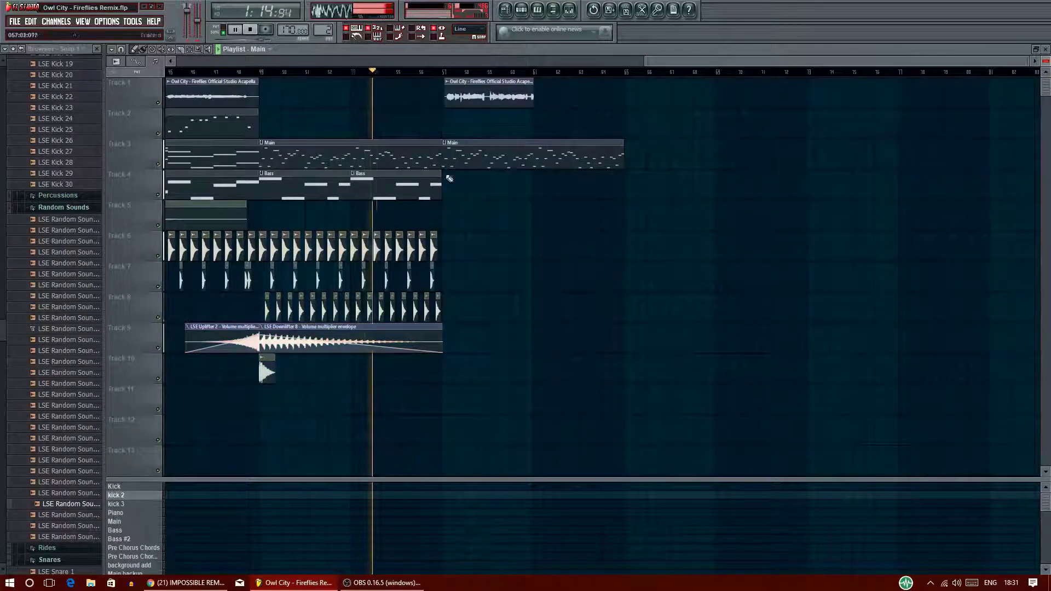
left_click(450, 193)
left_click(539, 186)
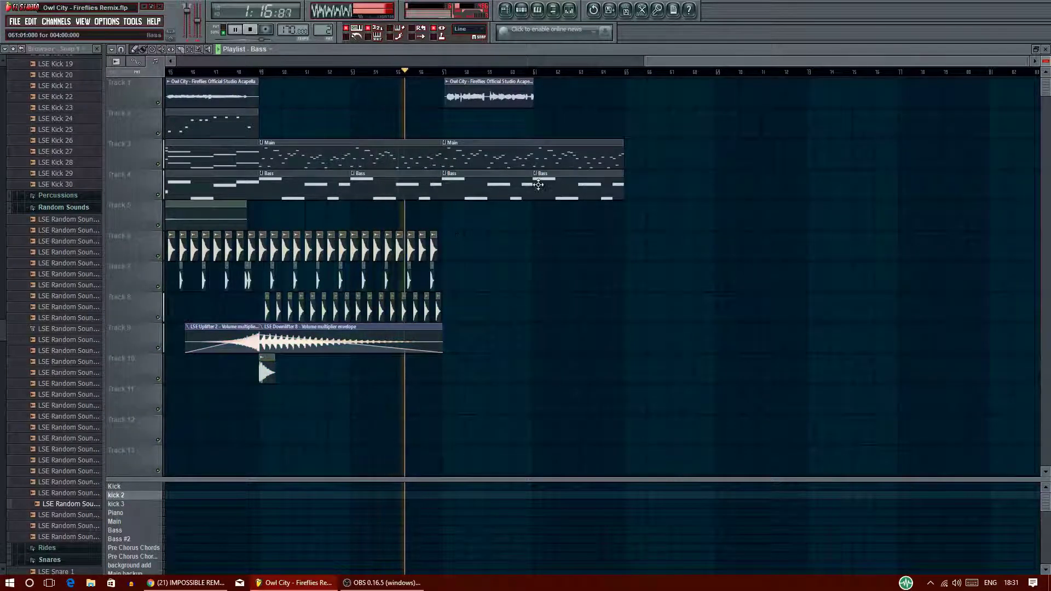
Place two Main backup clips on Track 2, starting just before bar 49 and just before bar 53
left_click_drag(670, 63, 230, 70)
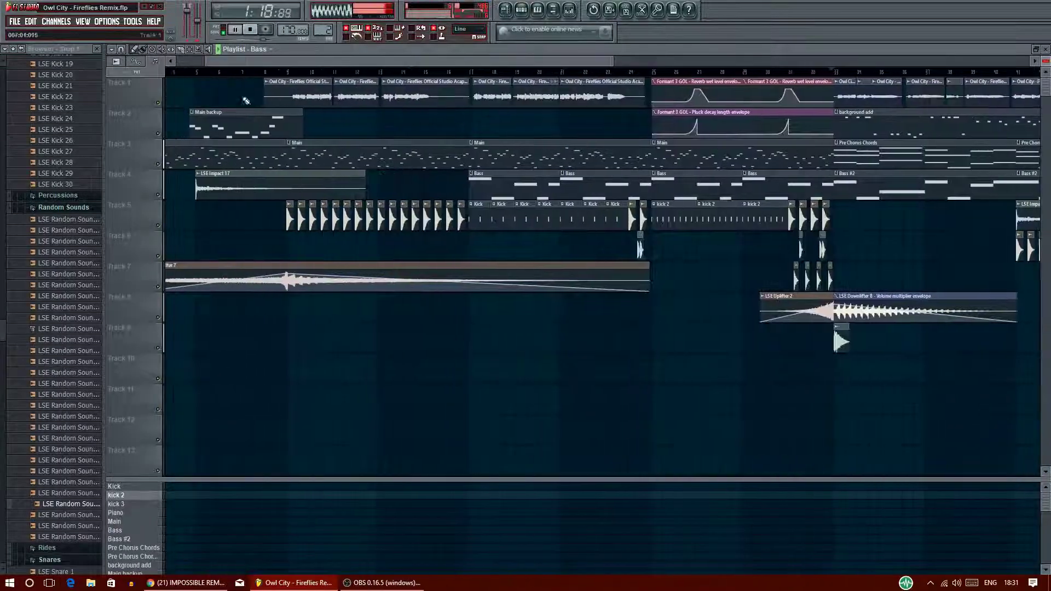
left_click_drag(301, 61, 665, 71)
left_click(408, 122)
left_click(388, 71)
mouse_move(978, 61)
left_mouse_down()
mouse_move(710, 62)
mouse_move(788, 63)
left_mouse_up()
left_click_drag(275, 118, 292, 117)
left_click_drag(809, 59, 925, 61)
left_click(570, 121)
left_click_drag(581, 122, 539, 122)
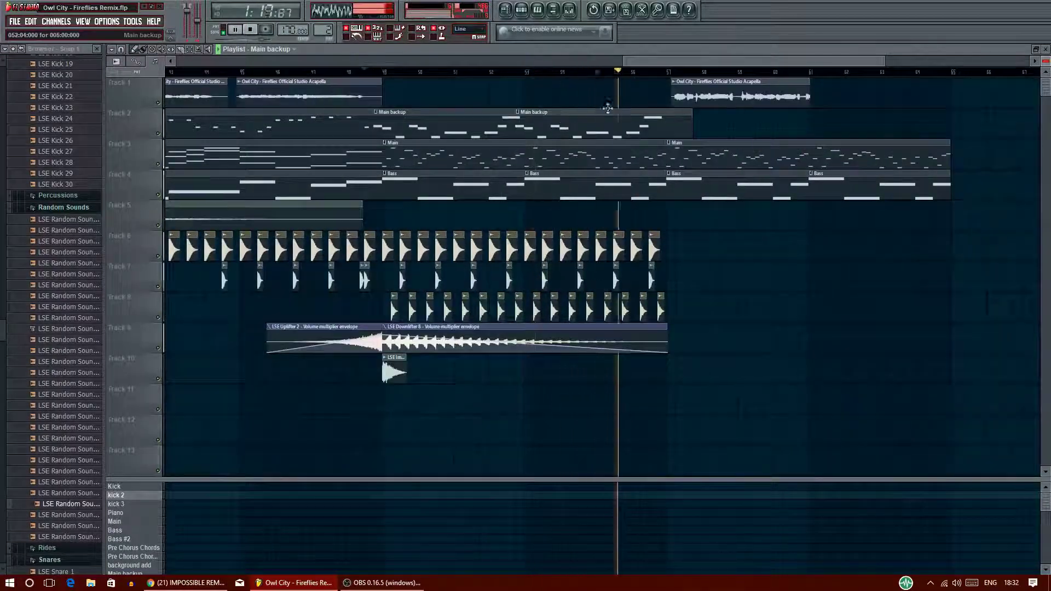
Nudge the acapella clip at bar 57 on Track 1 and play the song from that bar to check its timing
left_click_drag(656, 62, 764, 66)
mouse_move(452, 89)
left_mouse_down()
mouse_move(478, 89)
mouse_move(453, 89)
left_mouse_up()
left_click(312, 72)
left_click(116, 61)
left_click(152, 72)
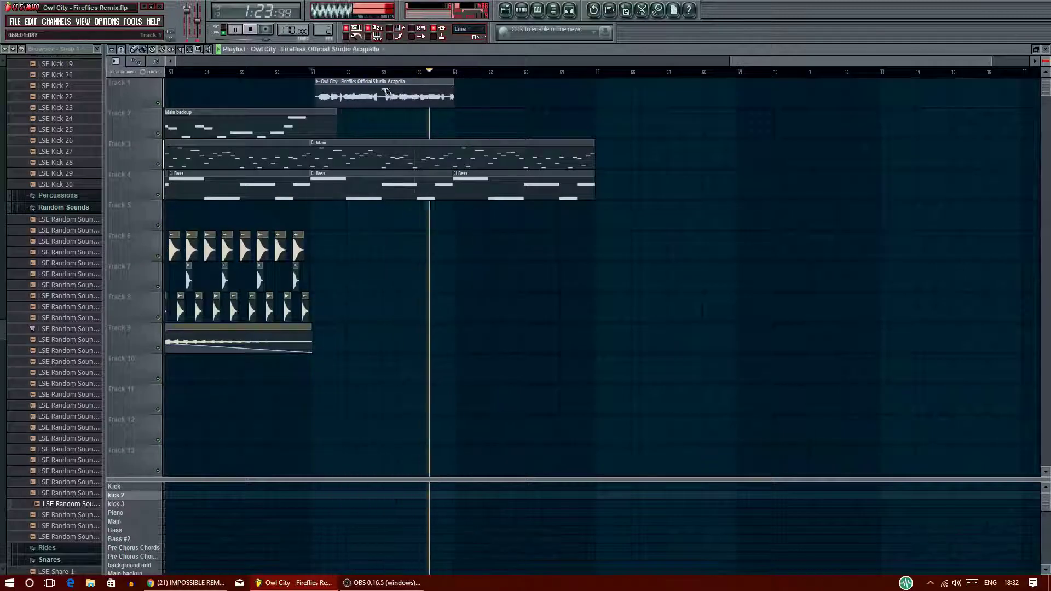
Slice the acapella on Track 1 at bar 61, shift the second part slightly later, and listen to it
left_click_drag(831, 65, 760, 63)
left_click(306, 71)
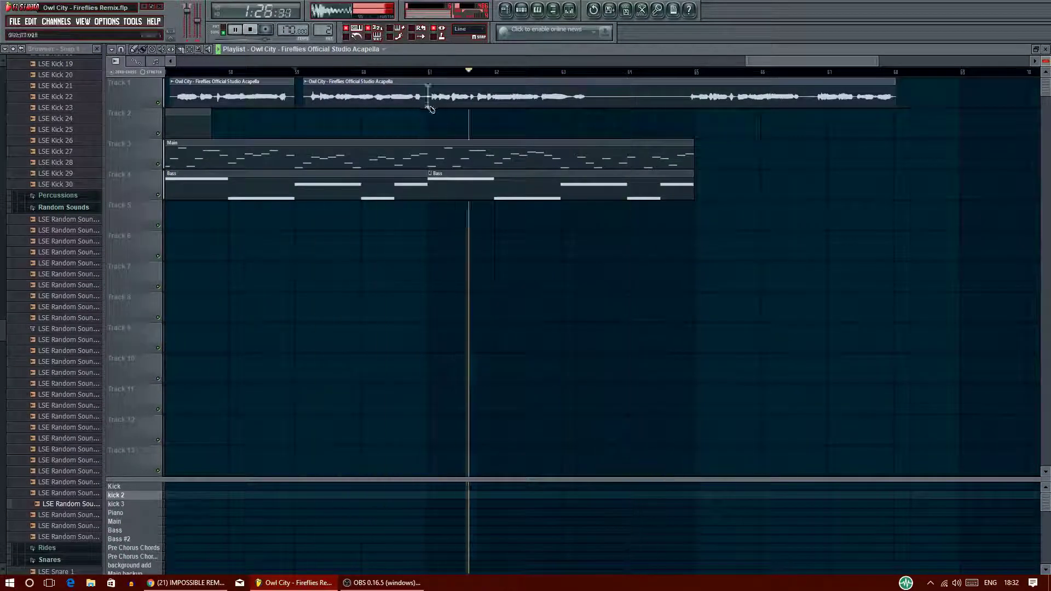
left_click_drag(428, 86, 428, 108)
left_click_drag(446, 90, 454, 90)
left_click(301, 72)
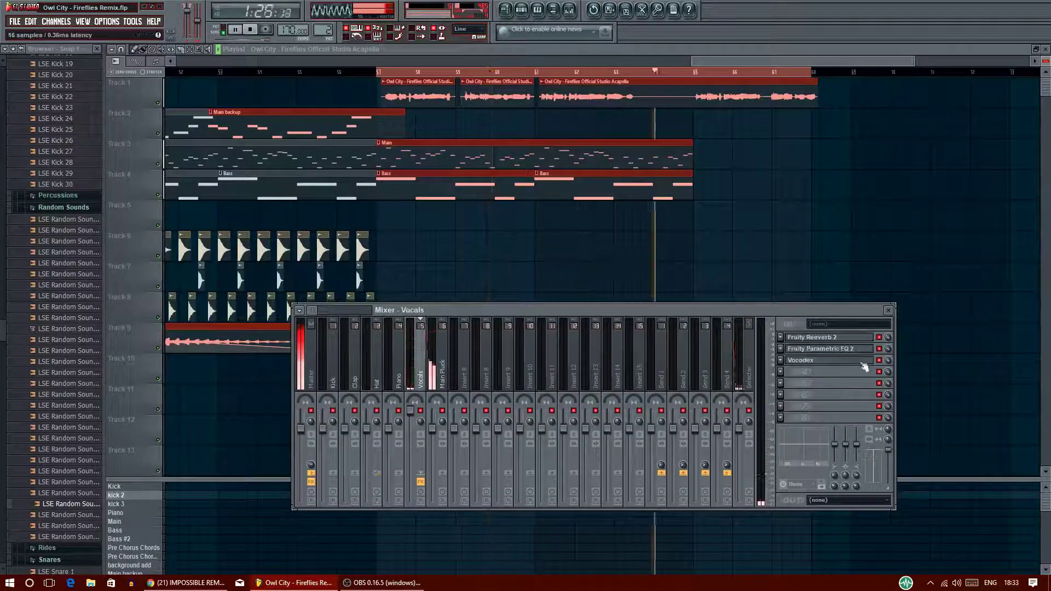
View Vocodex on the Vocals mixer track, toggle Vocodex, Fruity Parametric EQ 2 and Fruity Reeverb 2, and open the EQ
left_click(861, 362)
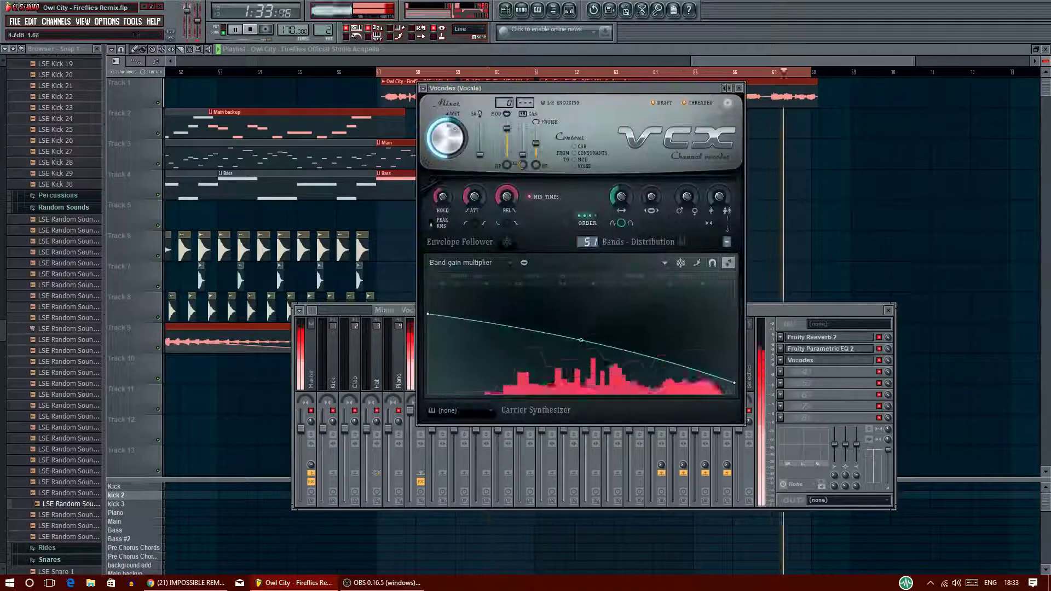
left_click(861, 362)
left_click(879, 360)
left_click(879, 349)
left_click(879, 337)
left_click(829, 349)
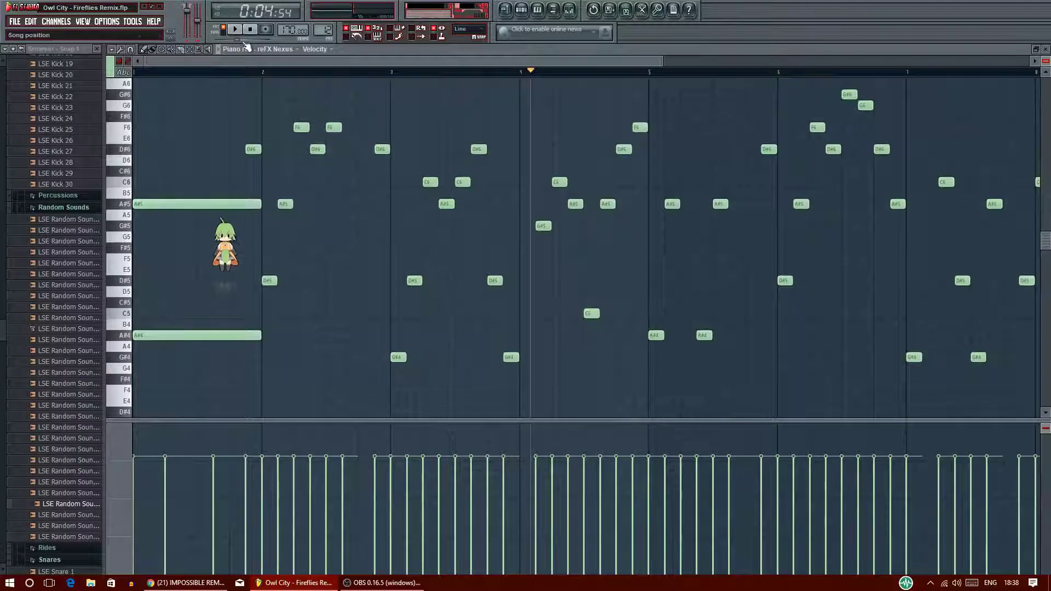
Rework the reFX Nexus melody of the Main Chords pattern into sustained two-note chords, one per bar, with two half-bar chords in bar 8
key("space")
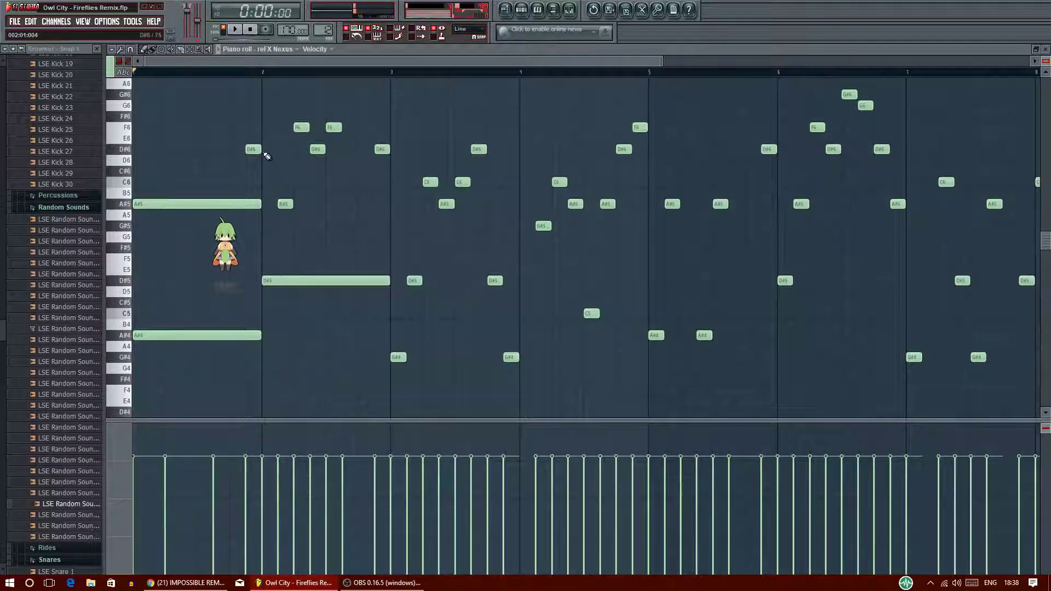
key("space")
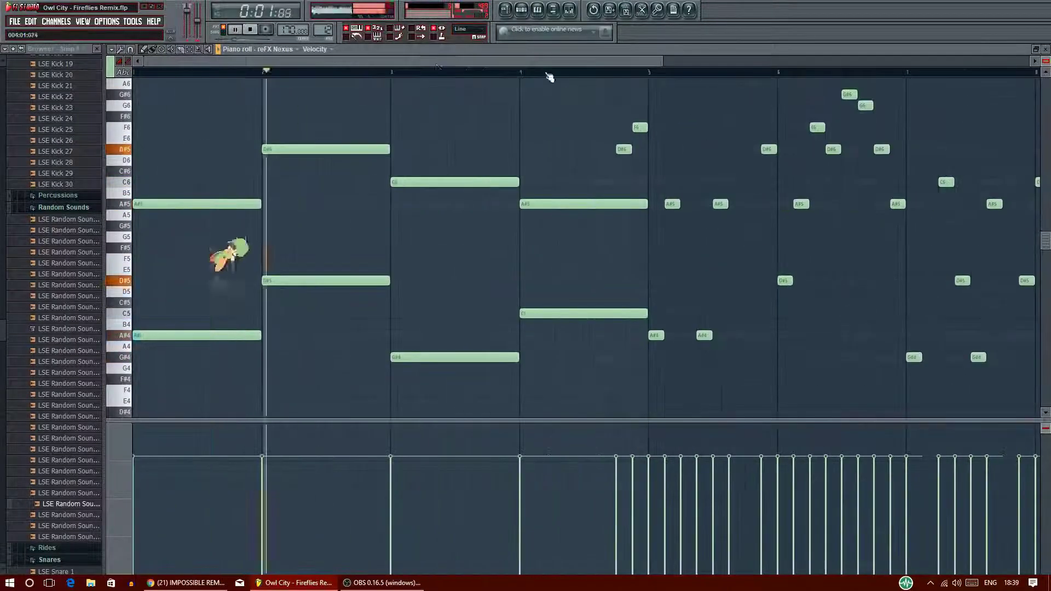
key("space")
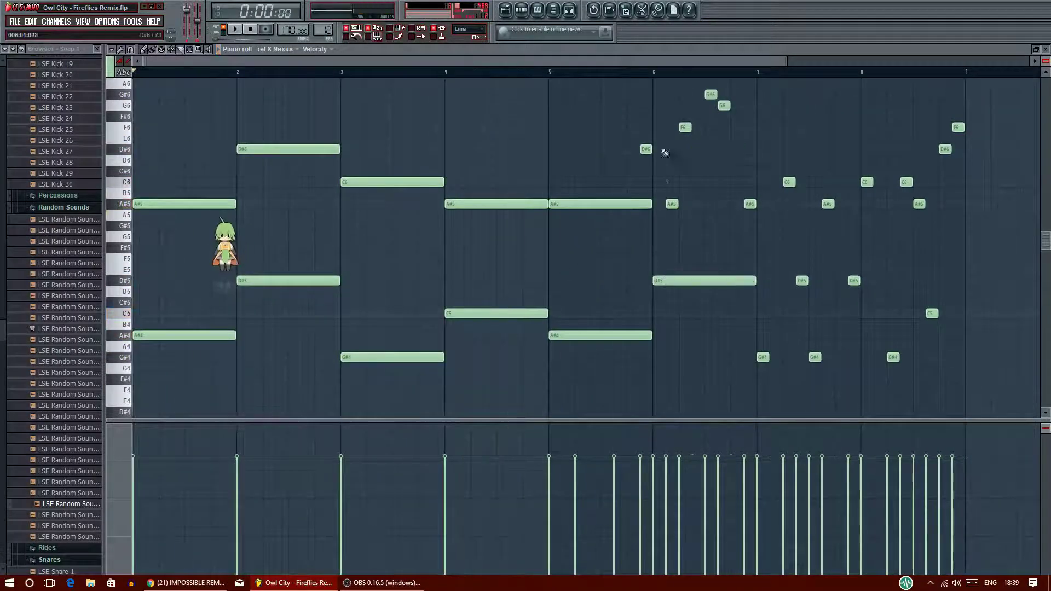
key("space")
left_click(889, 357)
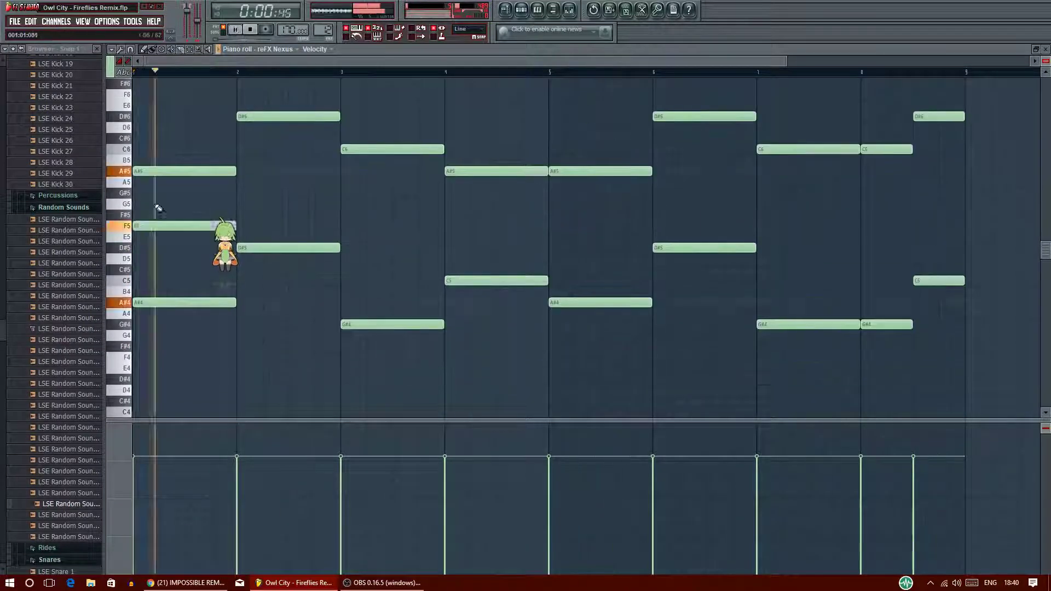
key("space")
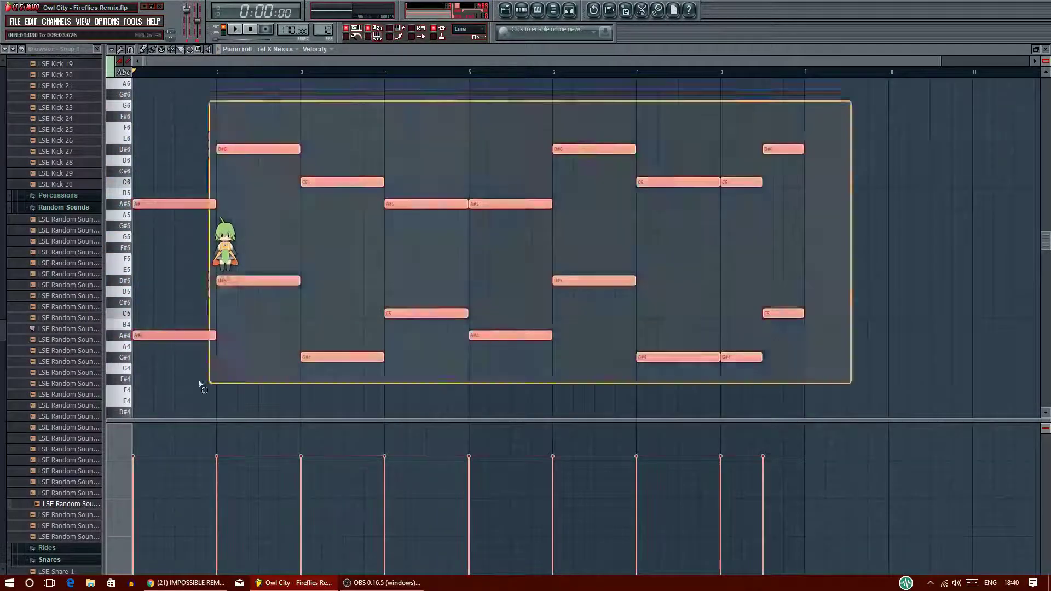
Transpose all the Main Chords notes down one octave and return to the playlist
left_click_drag(211, 98, 270, 125)
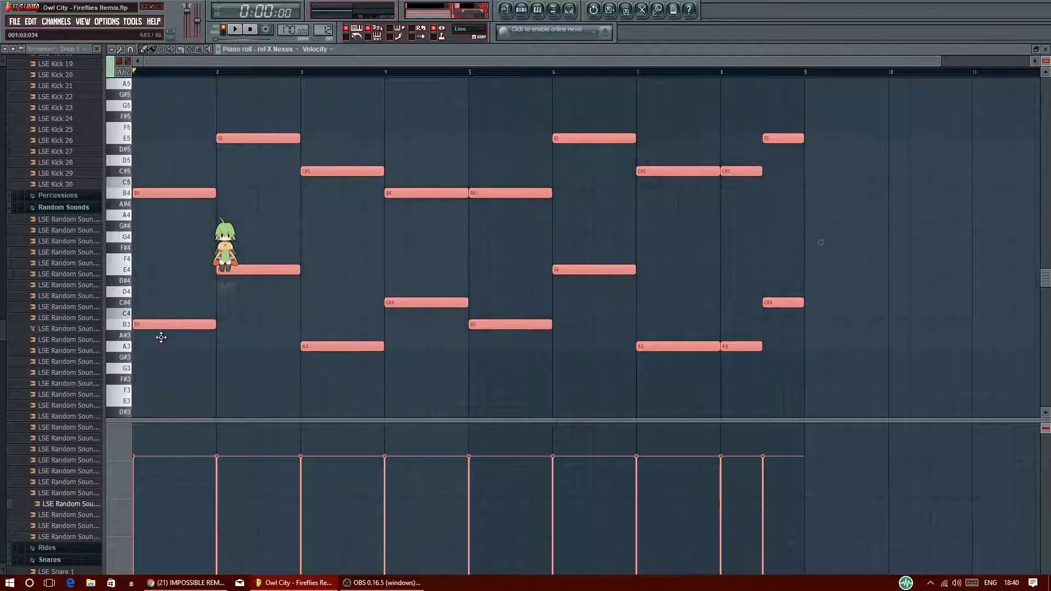
key("Down")
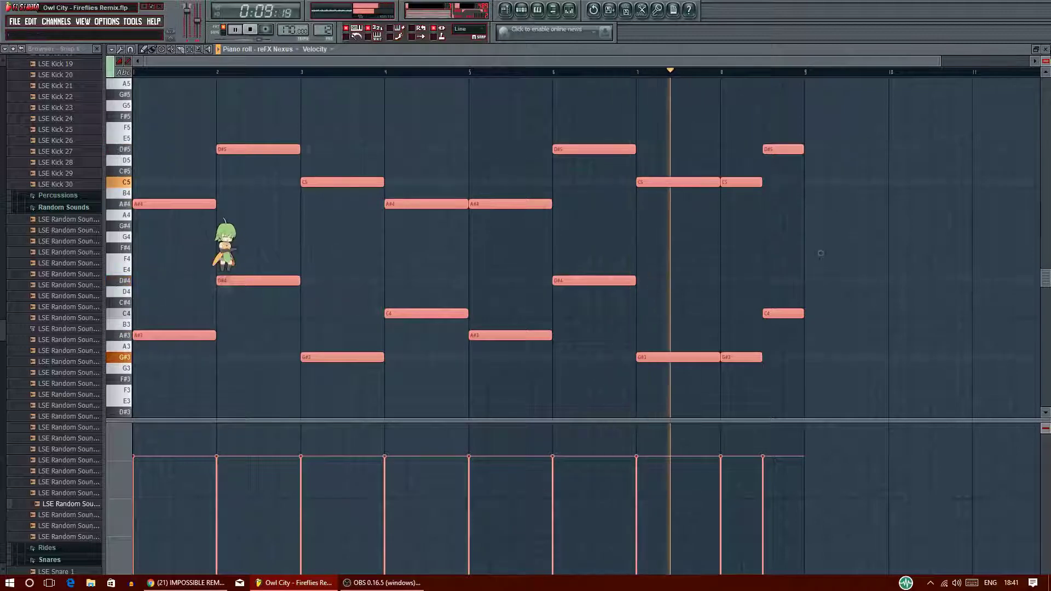
left_click(1045, 49)
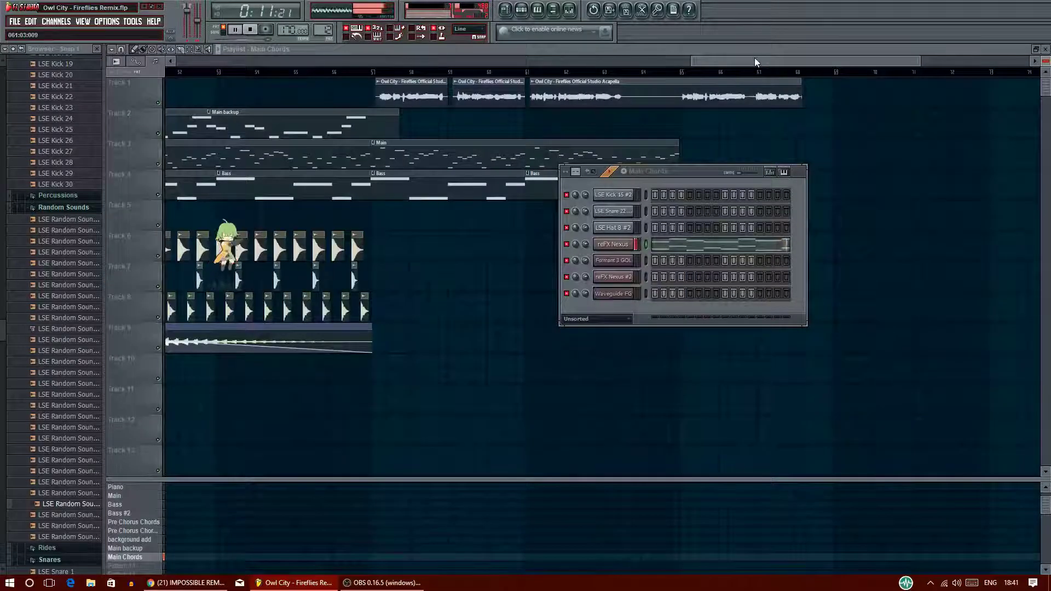
left_click_drag(754, 58, 771, 62)
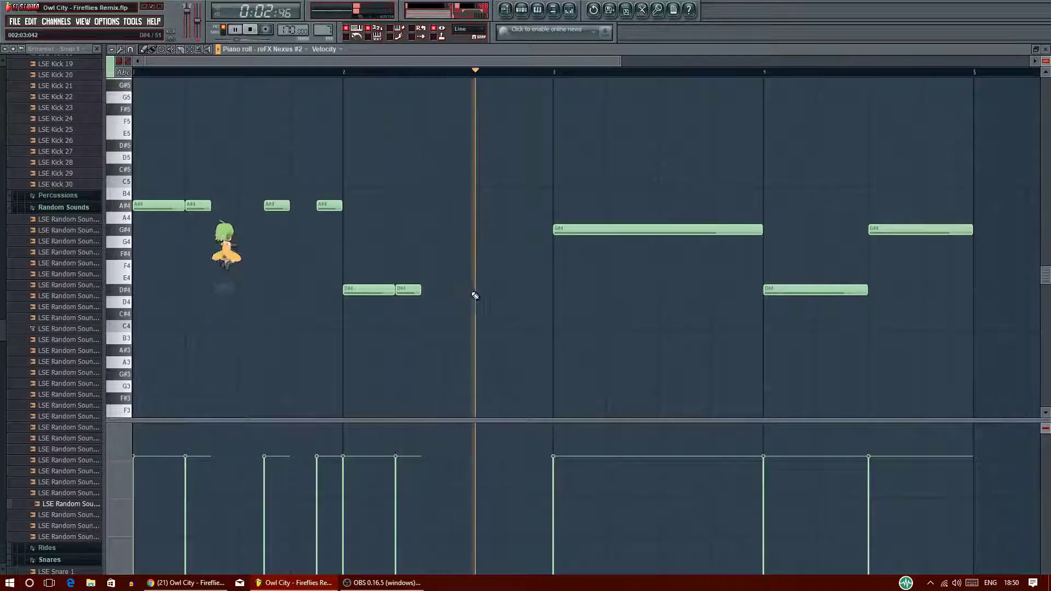
Add two short D#4 notes in the second half of bar 2 of the reFX Nexus #2 bass and shorten the long bar 3 and 4 notes
left_click(529, 290)
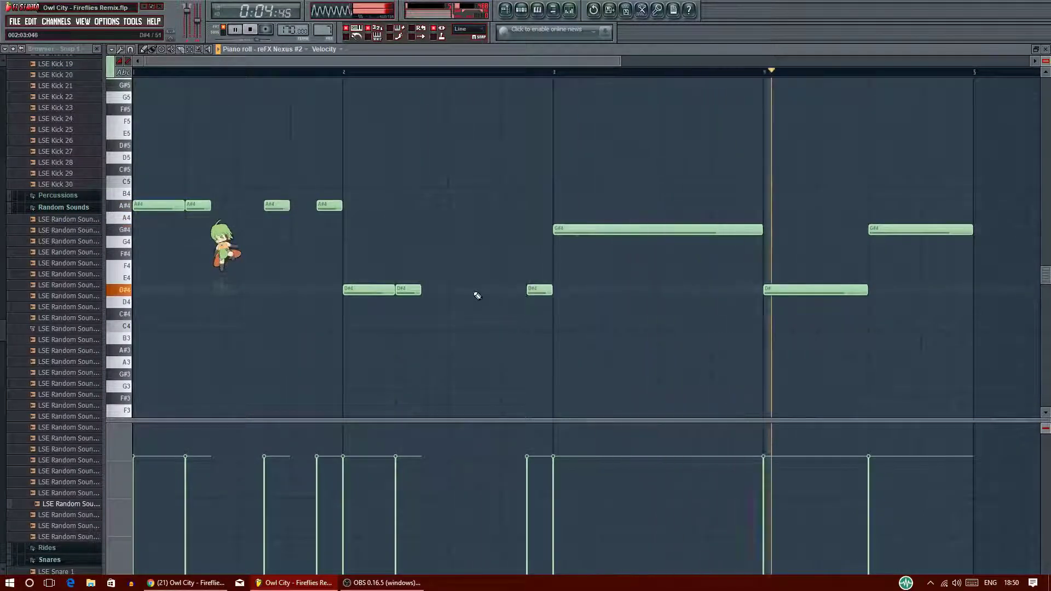
left_click(476, 290)
left_click_drag(511, 63, 534, 63)
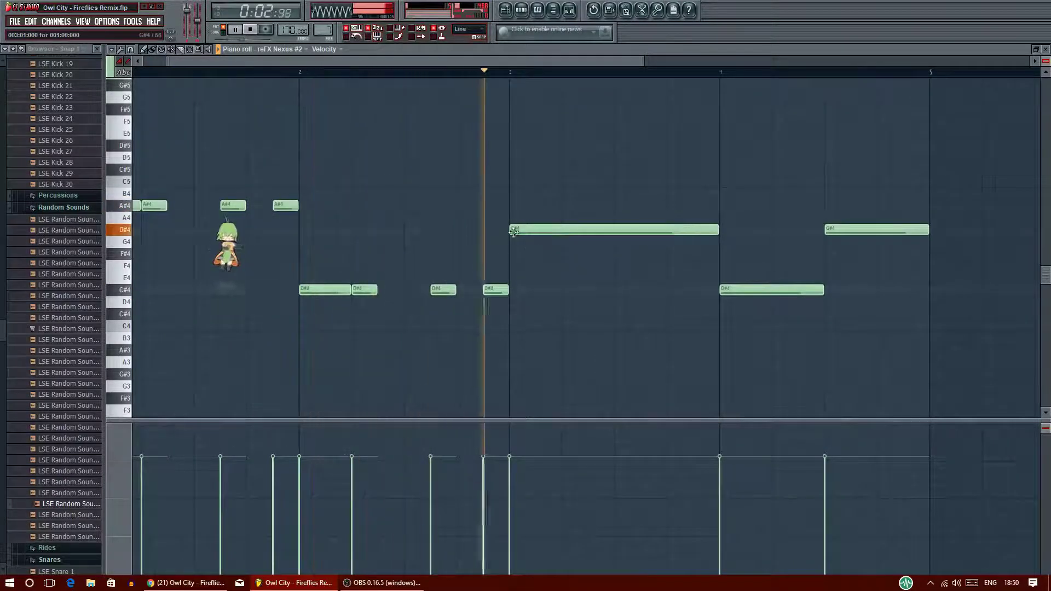
left_click_drag(715, 229, 560, 229)
right_click(723, 288)
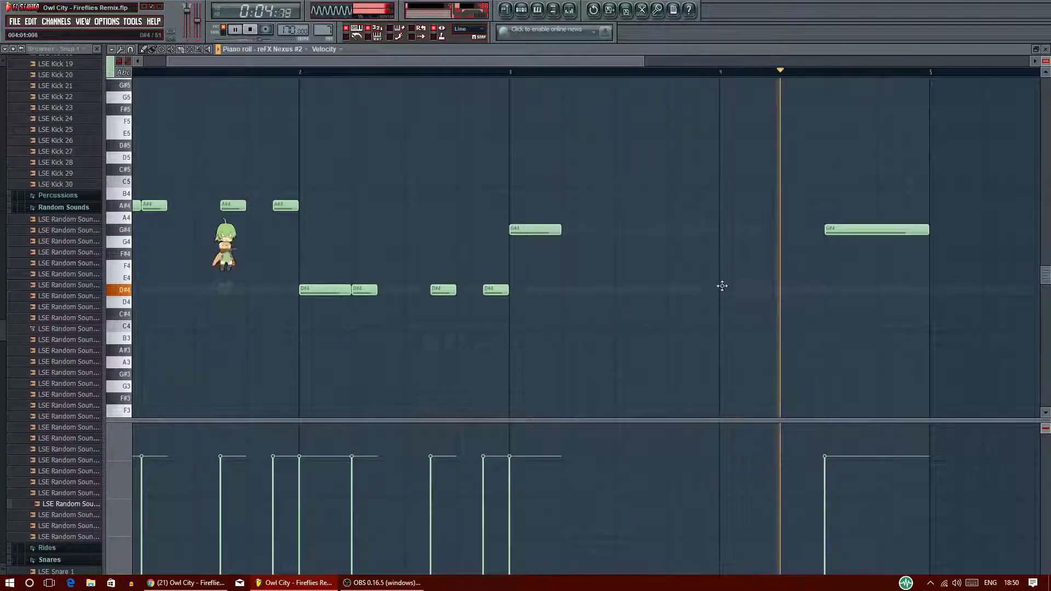
left_click(723, 288)
right_click(837, 229)
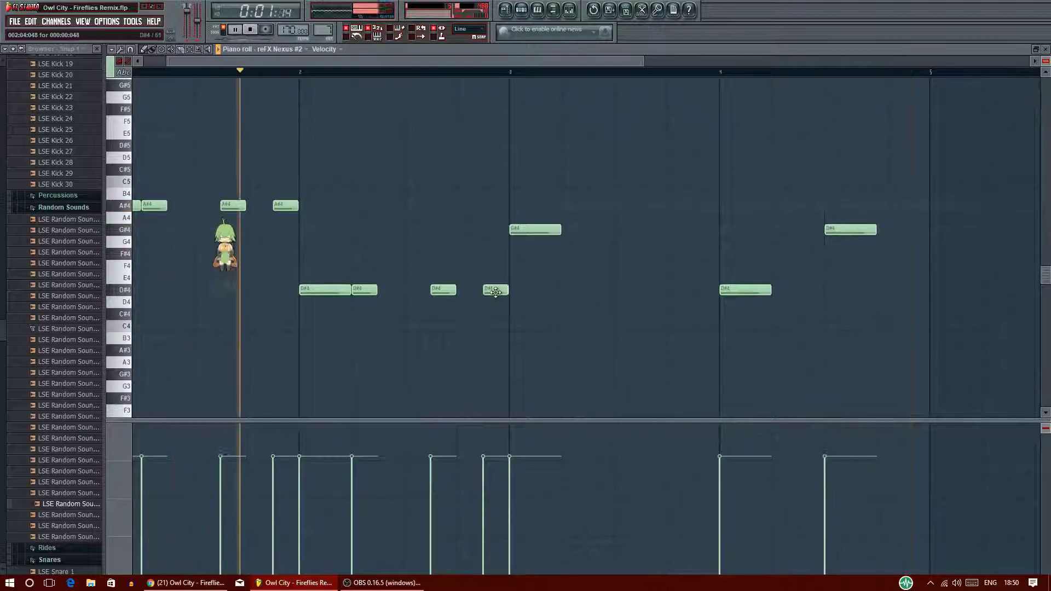
Add three short G#4 notes in bar 3 and a short D#4 and G#4 in bar 4 of the bass, and close the piano roll
left_click(698, 230)
left_click(652, 229)
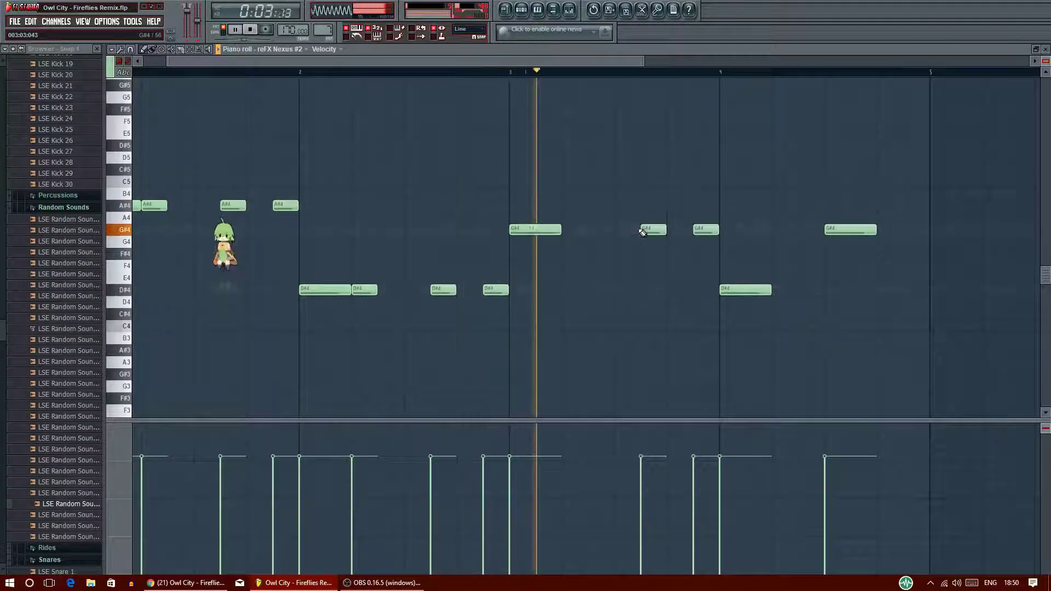
left_click(564, 229)
left_click(801, 290)
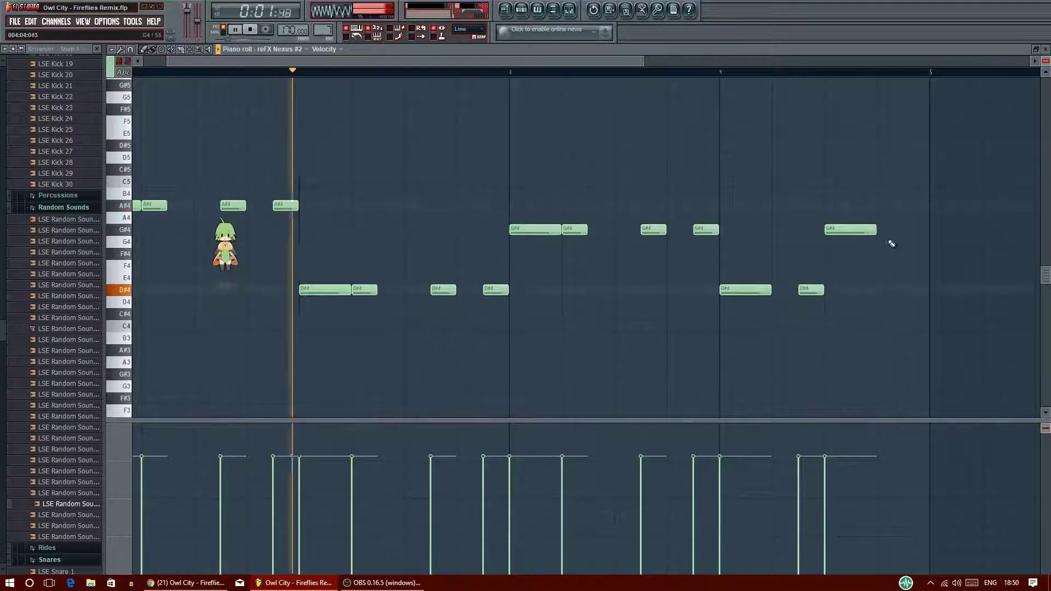
left_click(906, 230)
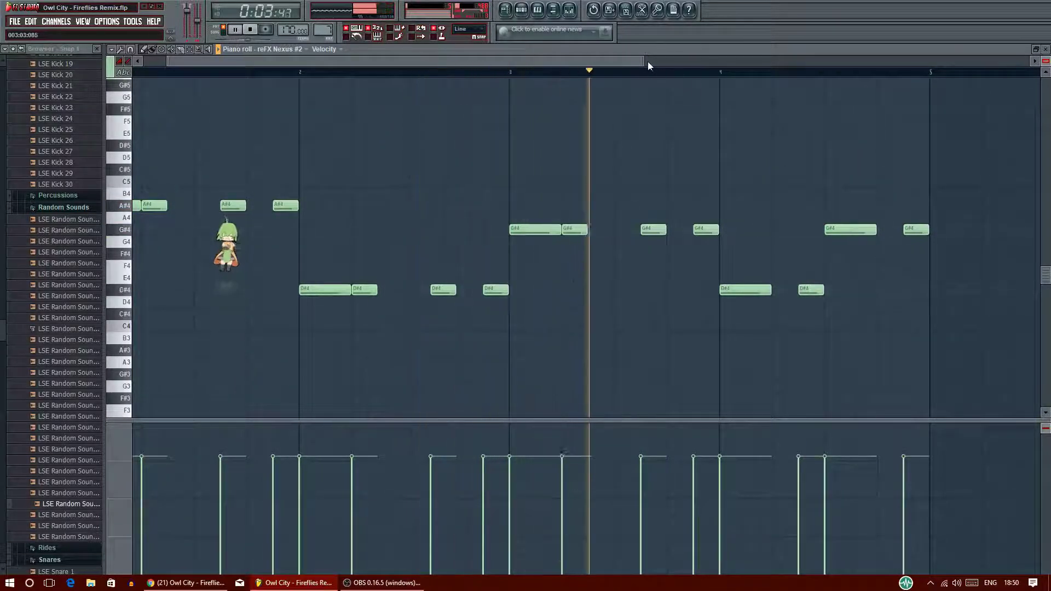
left_click_drag(645, 61, 847, 62)
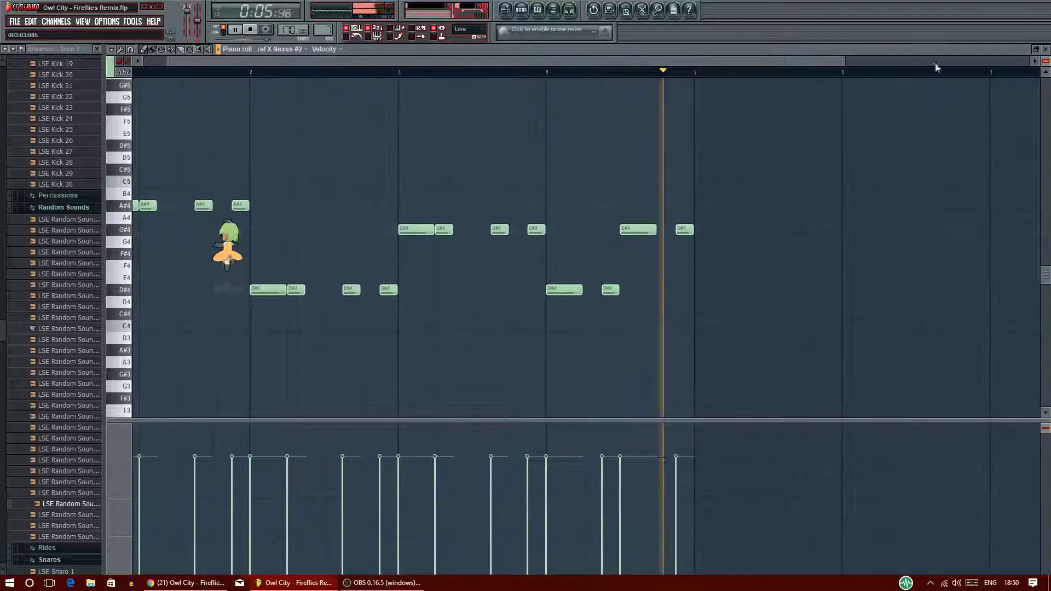
left_click(1045, 49)
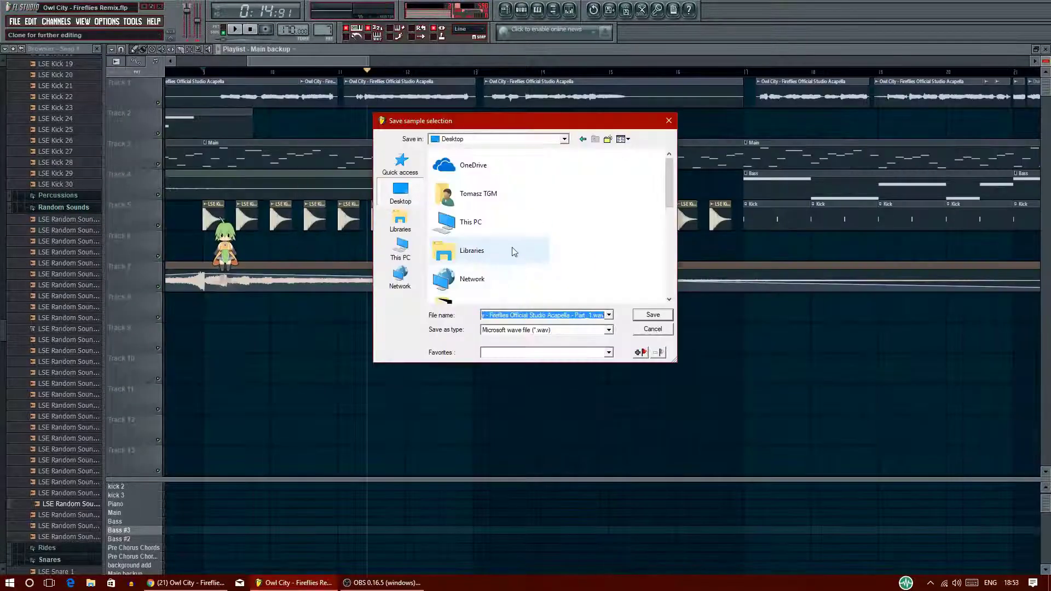
Browse the sample save dialog to the Projects folder inside the FL Studio 10 Data folder
double_click(488, 198)
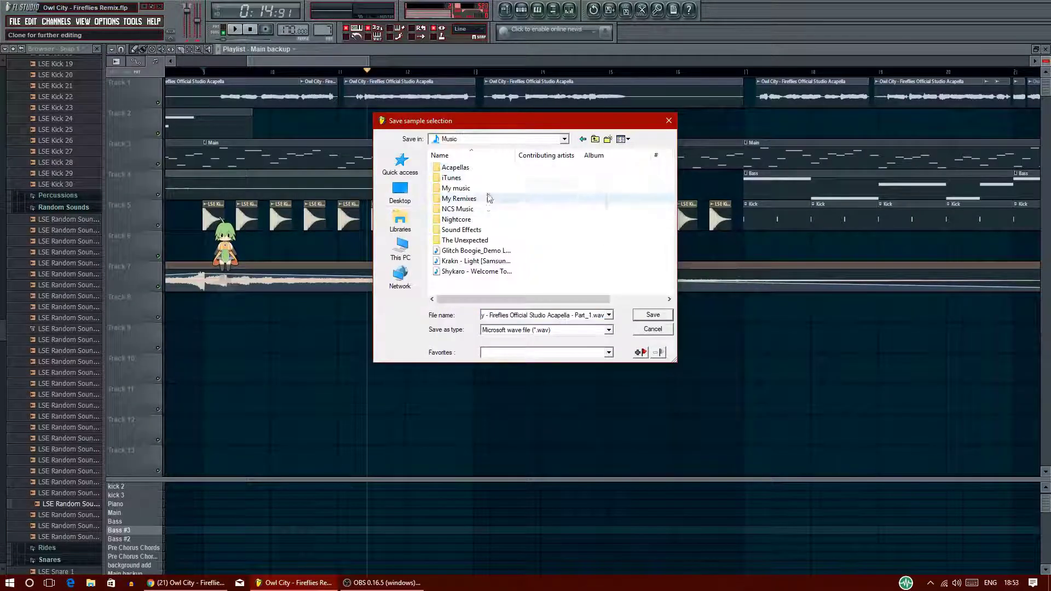
left_click(564, 139)
left_click(400, 249)
double_click(470, 230)
double_click(487, 199)
scroll(498, 227, "down", 10)
scroll(498, 229, "up", 5)
double_click(490, 219)
double_click(484, 179)
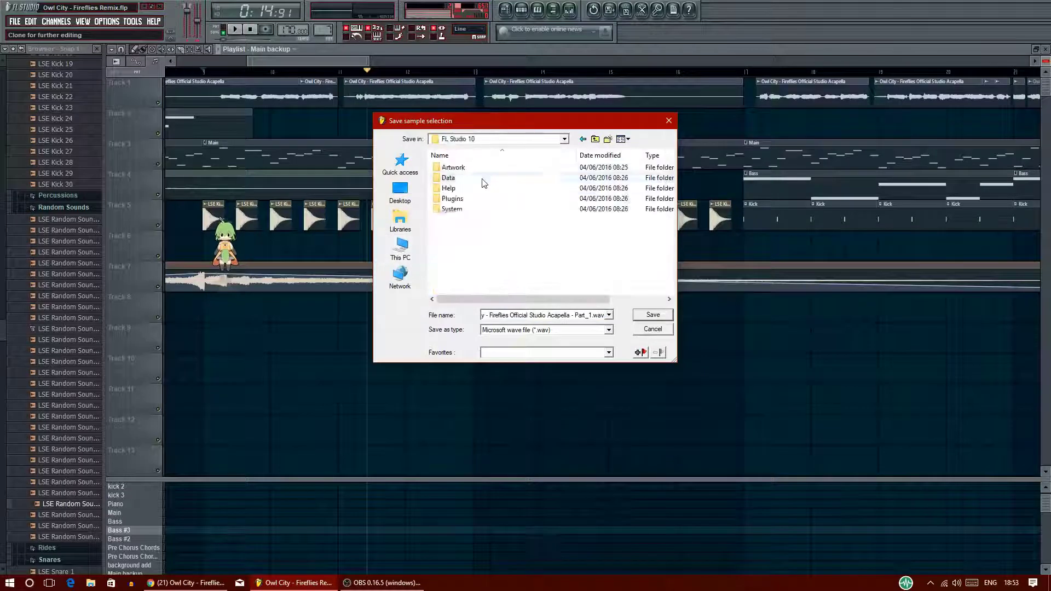
double_click(515, 177)
double_click(489, 178)
left_click(564, 139)
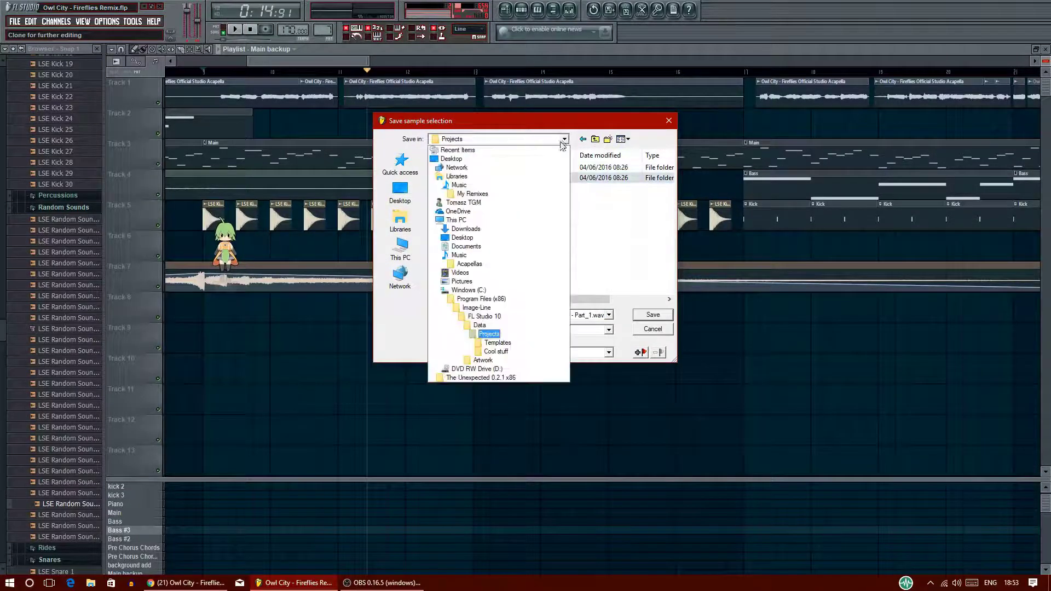
left_click(489, 315)
double_click(471, 209)
left_click(583, 139)
double_click(490, 177)
Create a folder named Fireflies in Projects and save the acapella sample in it as Fireflies1
type("Fire")
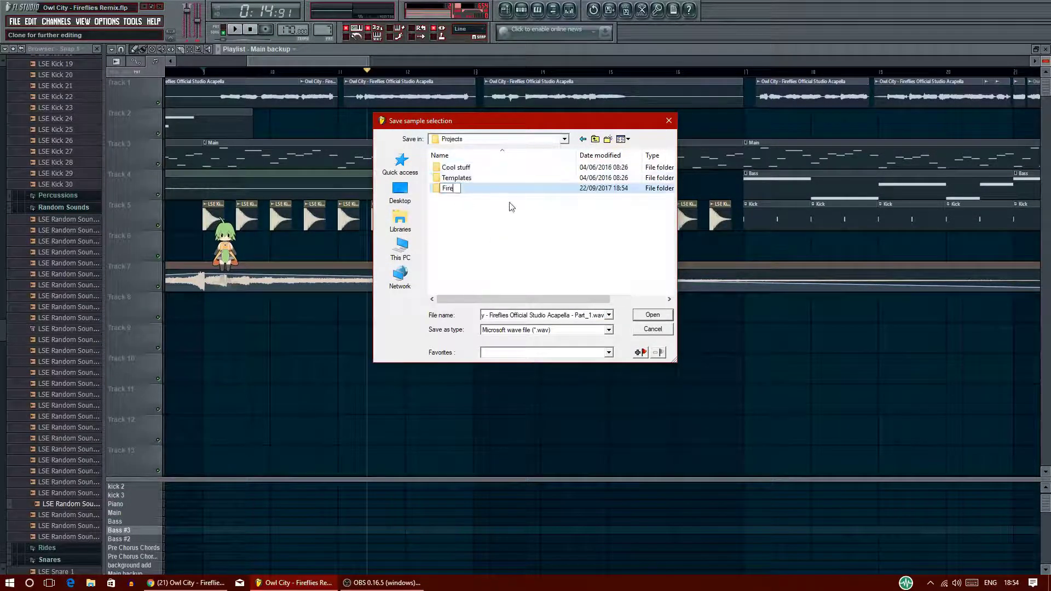
type("flies")
key("Return")
left_click(645, 315)
type("Fireflies1")
key("Return")
Add a Fruity Delay 2 effect to the Fireflies1 clip's Insert 8 mixer track and play it back from the clip
left_click(287, 71)
double_click(315, 81)
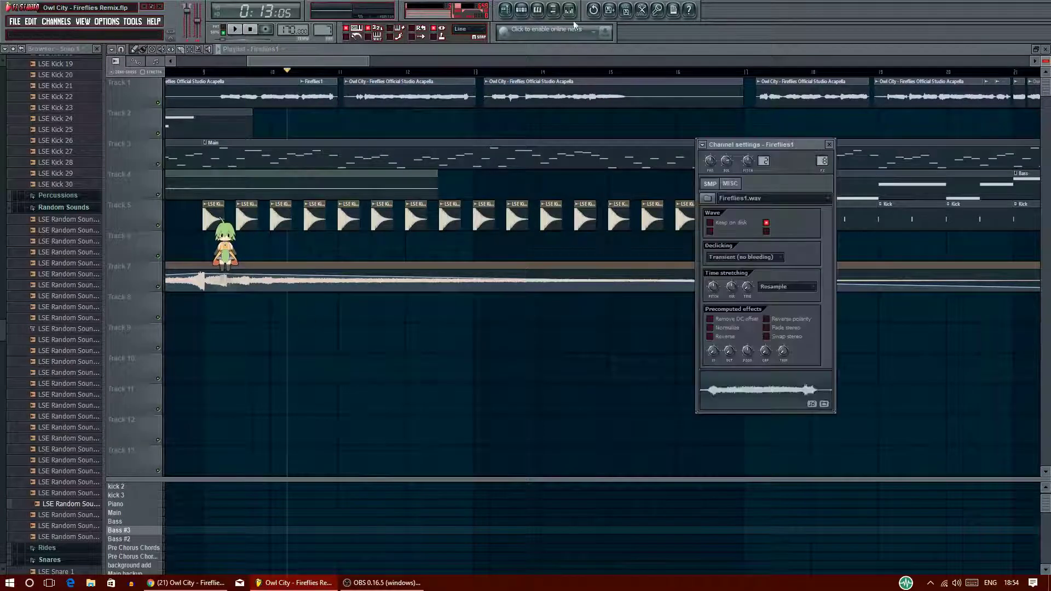
left_click(570, 10)
left_click(780, 337)
mouse_move(805, 349)
left_click(891, 188)
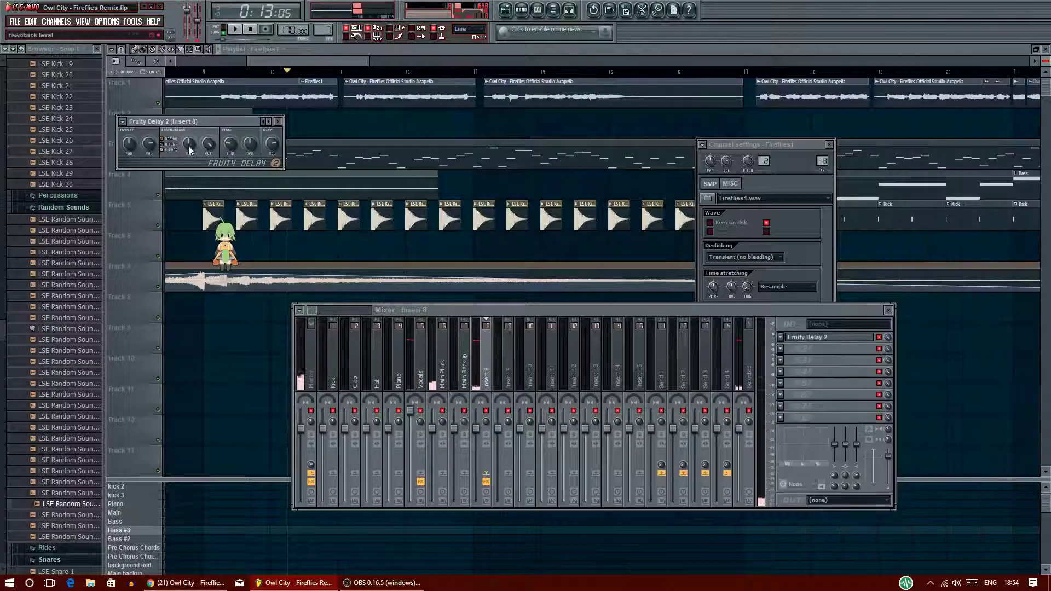
key("space")
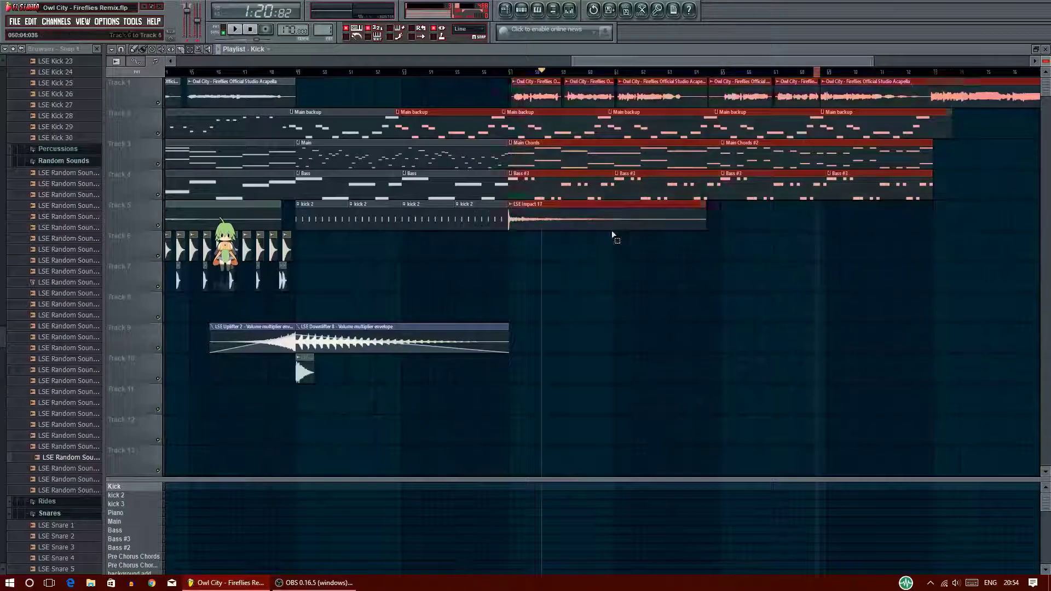
Move all clips from bar 57 onward eight bars later and fill the gap with copies of the preceding Main backup, Main and Bass clips
left_click_drag(544, 289, 975, 89)
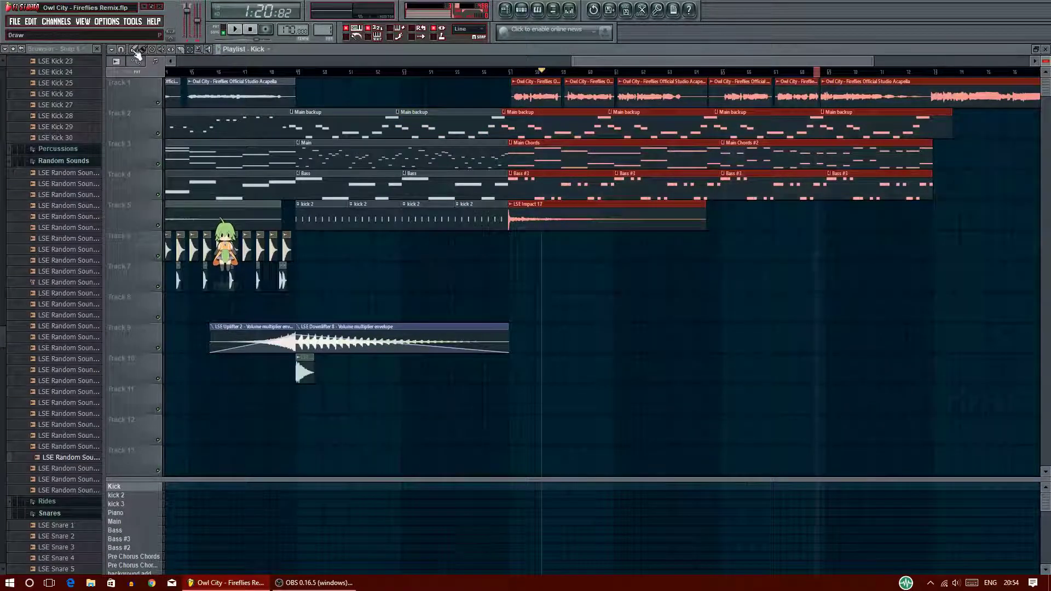
left_click_drag(542, 143, 760, 141)
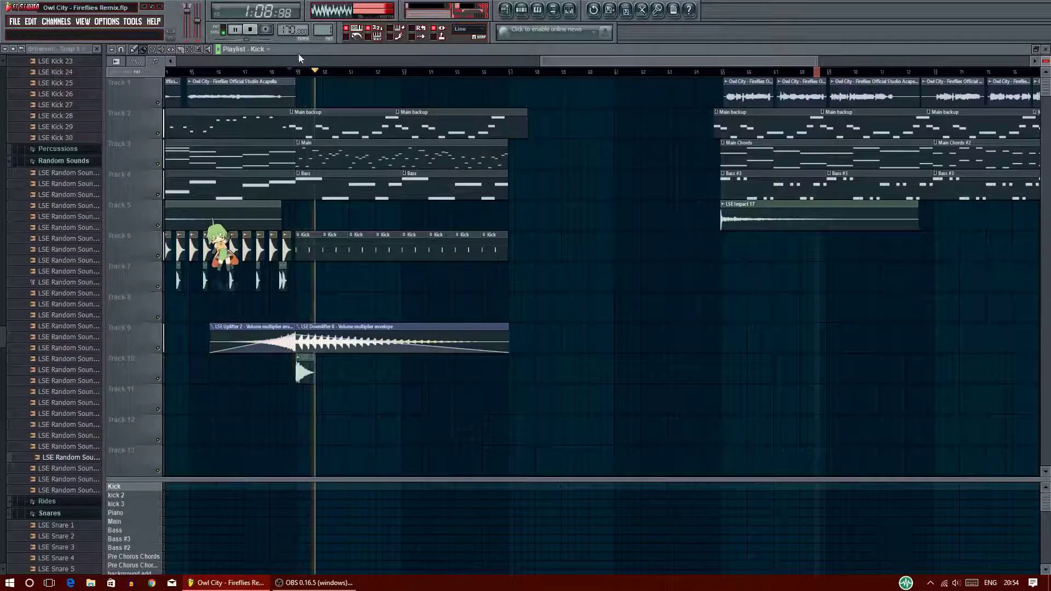
key("ctrl+c")
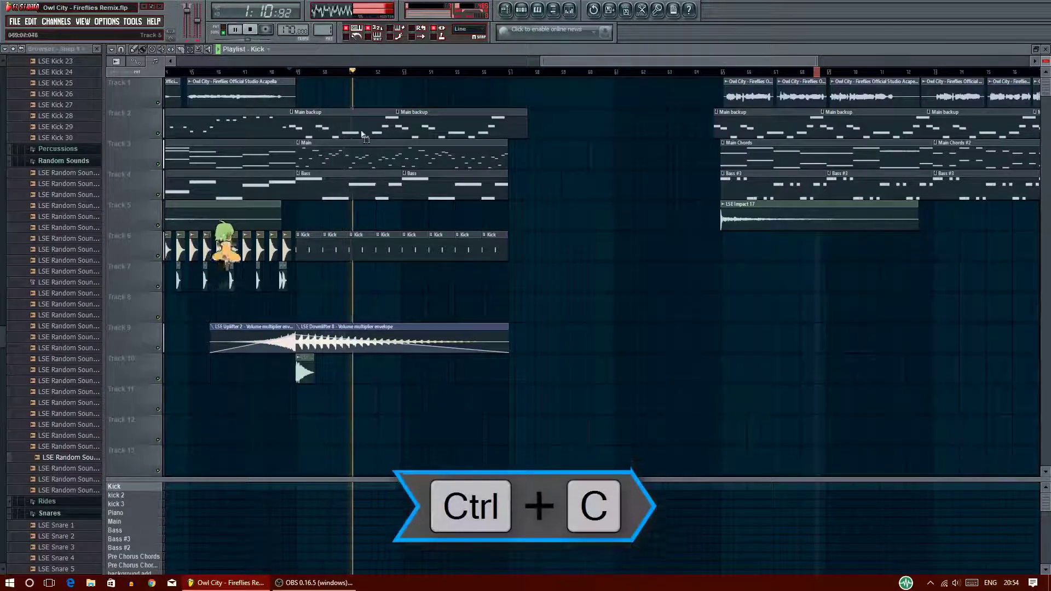
left_click_drag(543, 229, 346, 123)
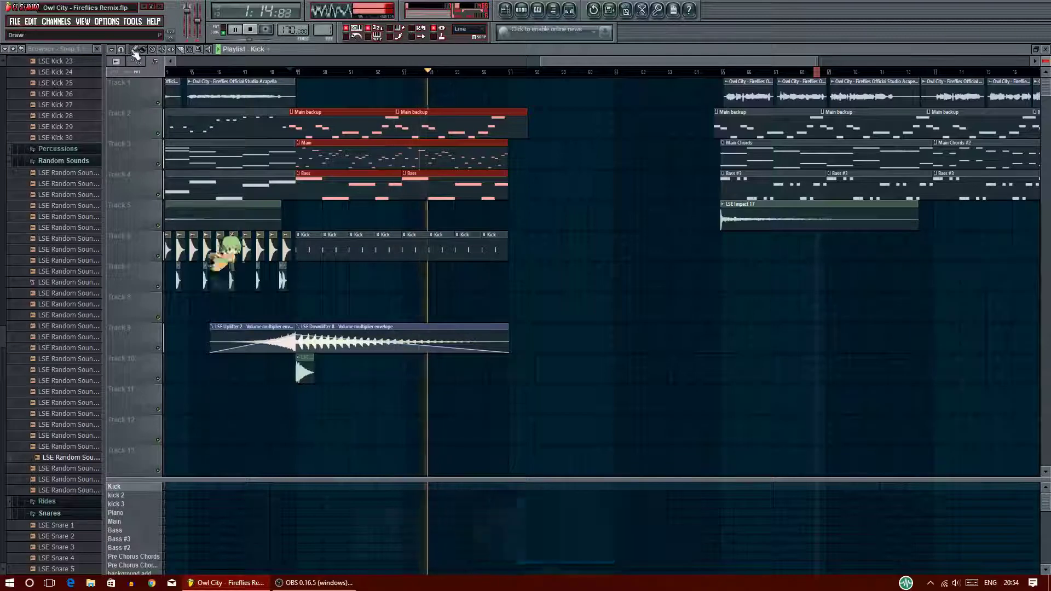
key("ctrl+v")
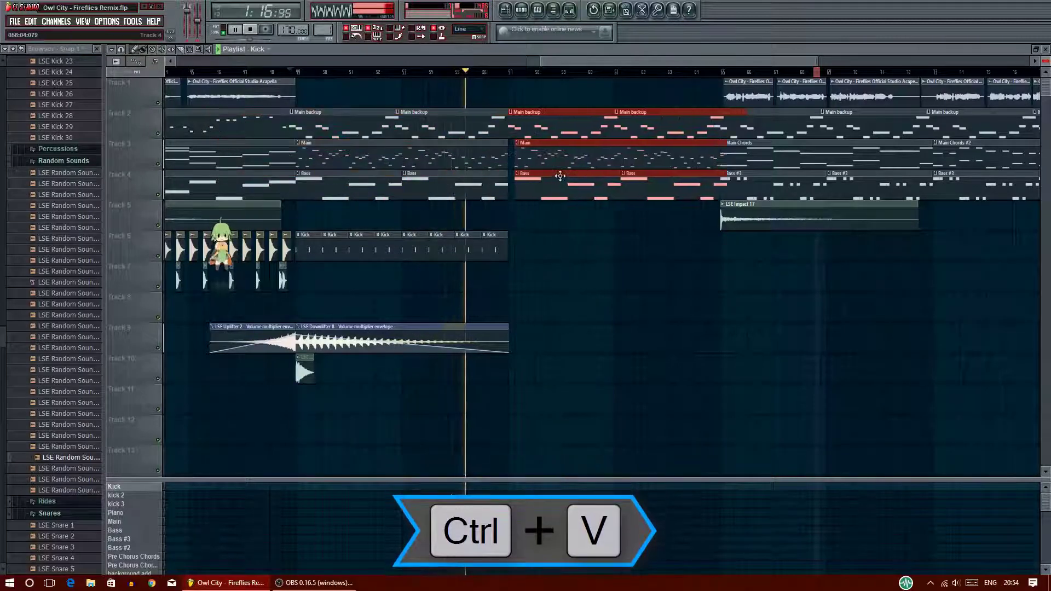
left_click_drag(560, 176, 556, 176)
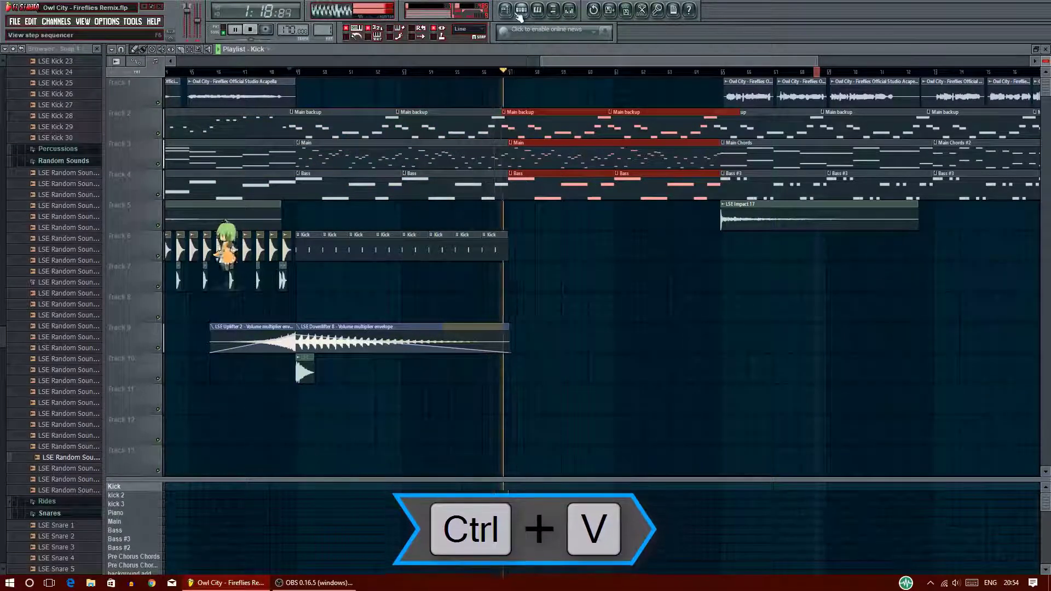
Place four kick 2 clips end to end on Track 5 under the copied section, and select the Kick clips on Track 6
key("F6")
left_click(636, 172)
left_click(644, 194)
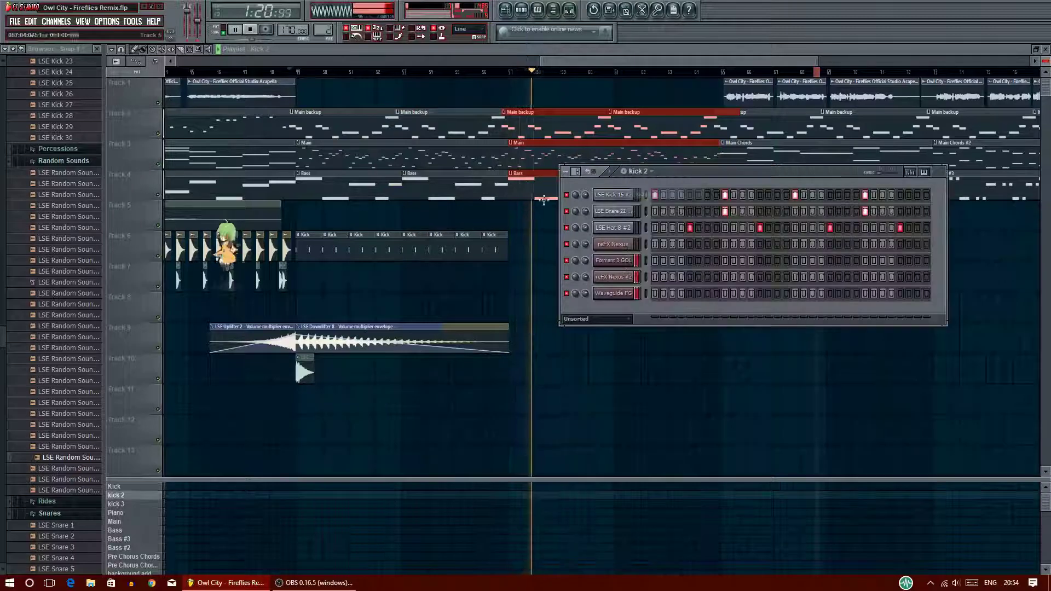
left_click(517, 217)
left_click(563, 212)
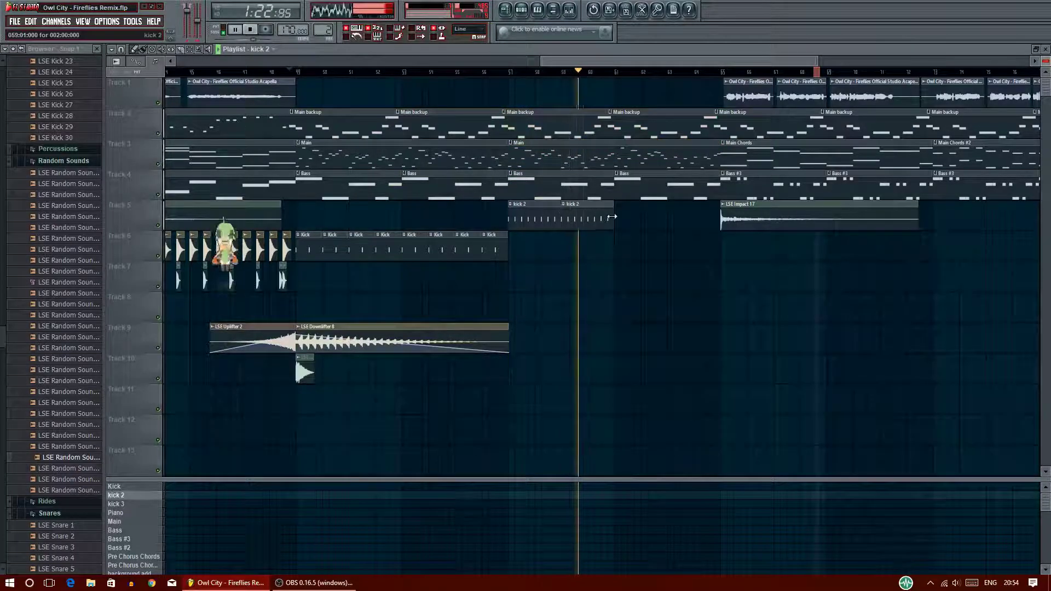
left_click(619, 219)
left_click(673, 221)
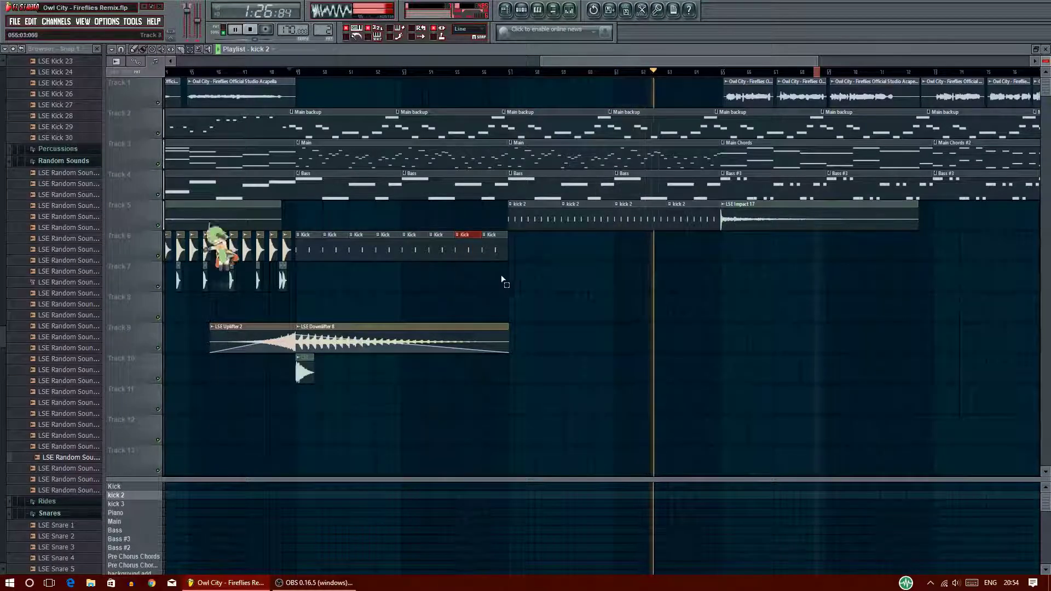
left_click_drag(503, 293, 296, 200)
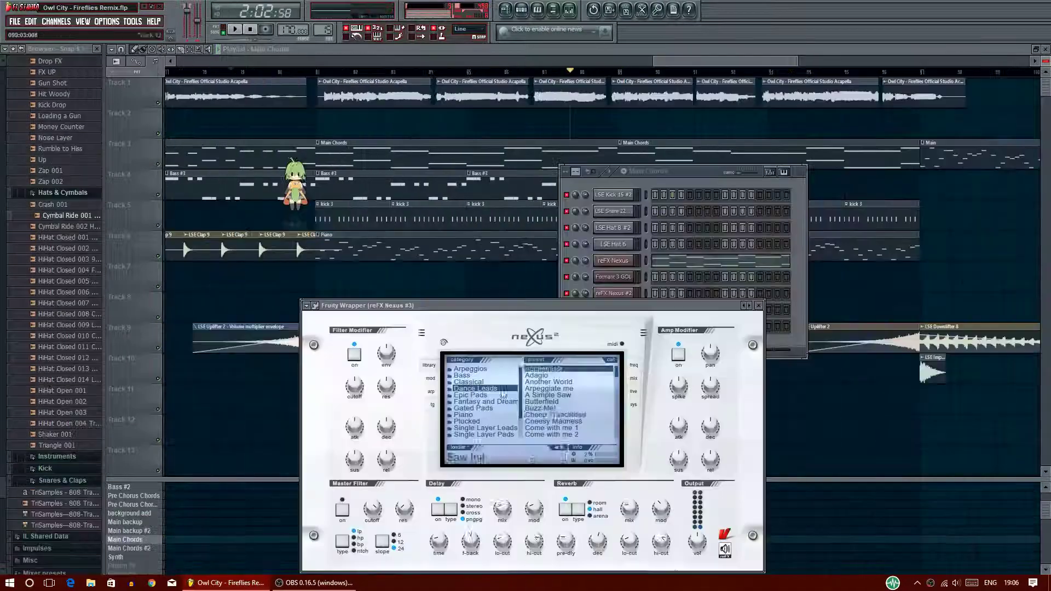
Choose the Classical preset category in reFX Nexus #3, close the plugin and open that channel's piano roll
left_click(473, 382)
left_click(758, 305)
right_click(636, 327)
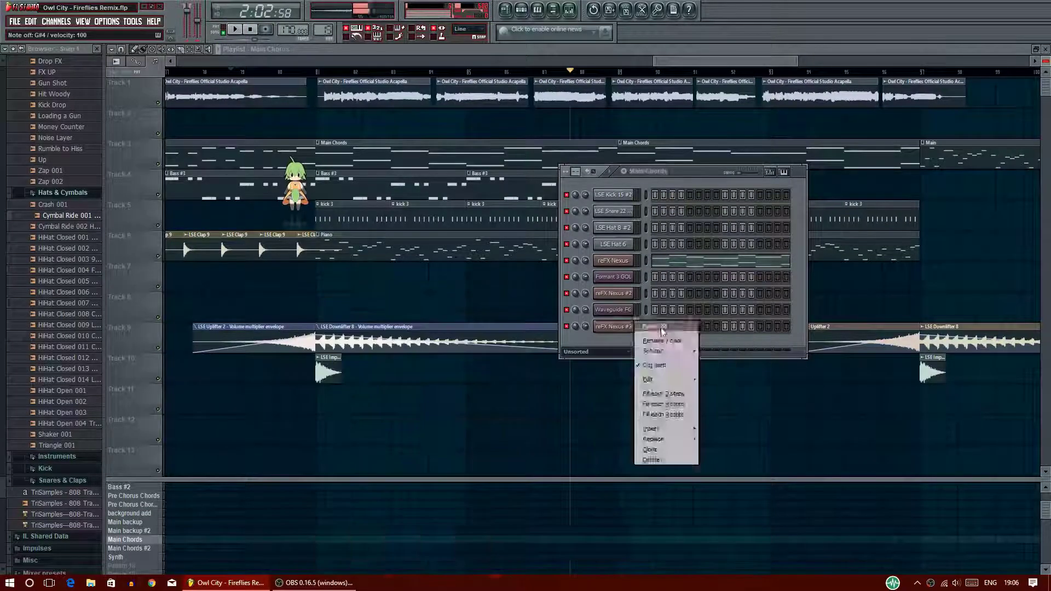
right_click(607, 327)
right_click(178, 402)
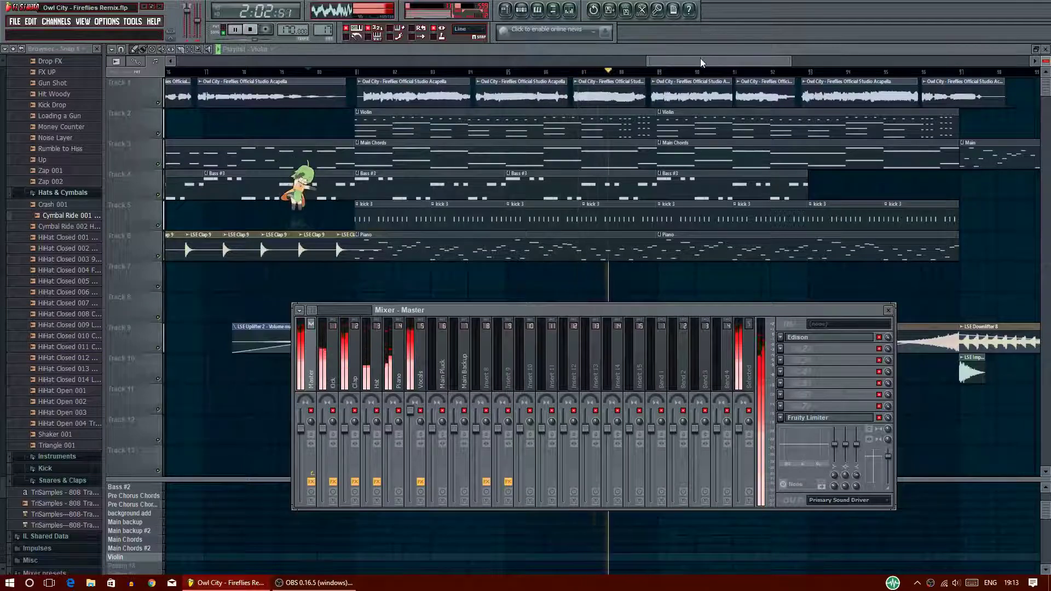
left_click_drag(701, 58, 743, 52)
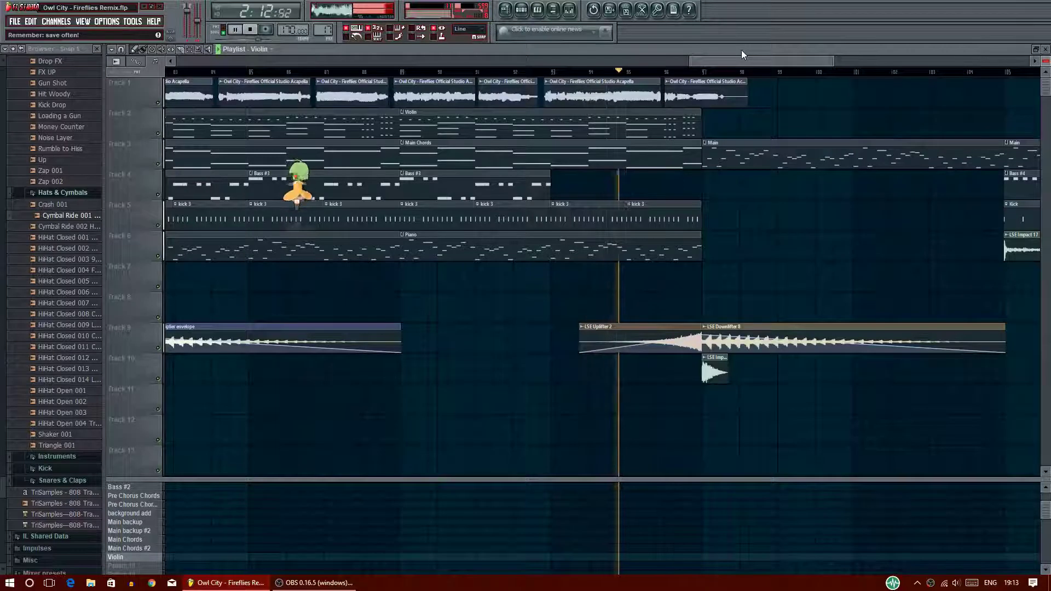
left_click_drag(738, 57, 792, 62)
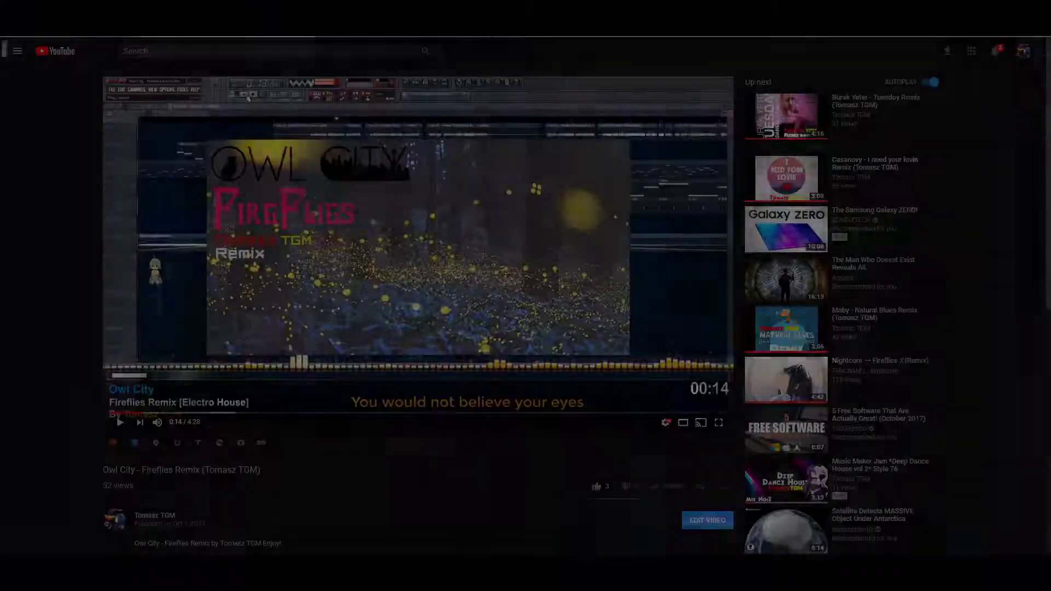